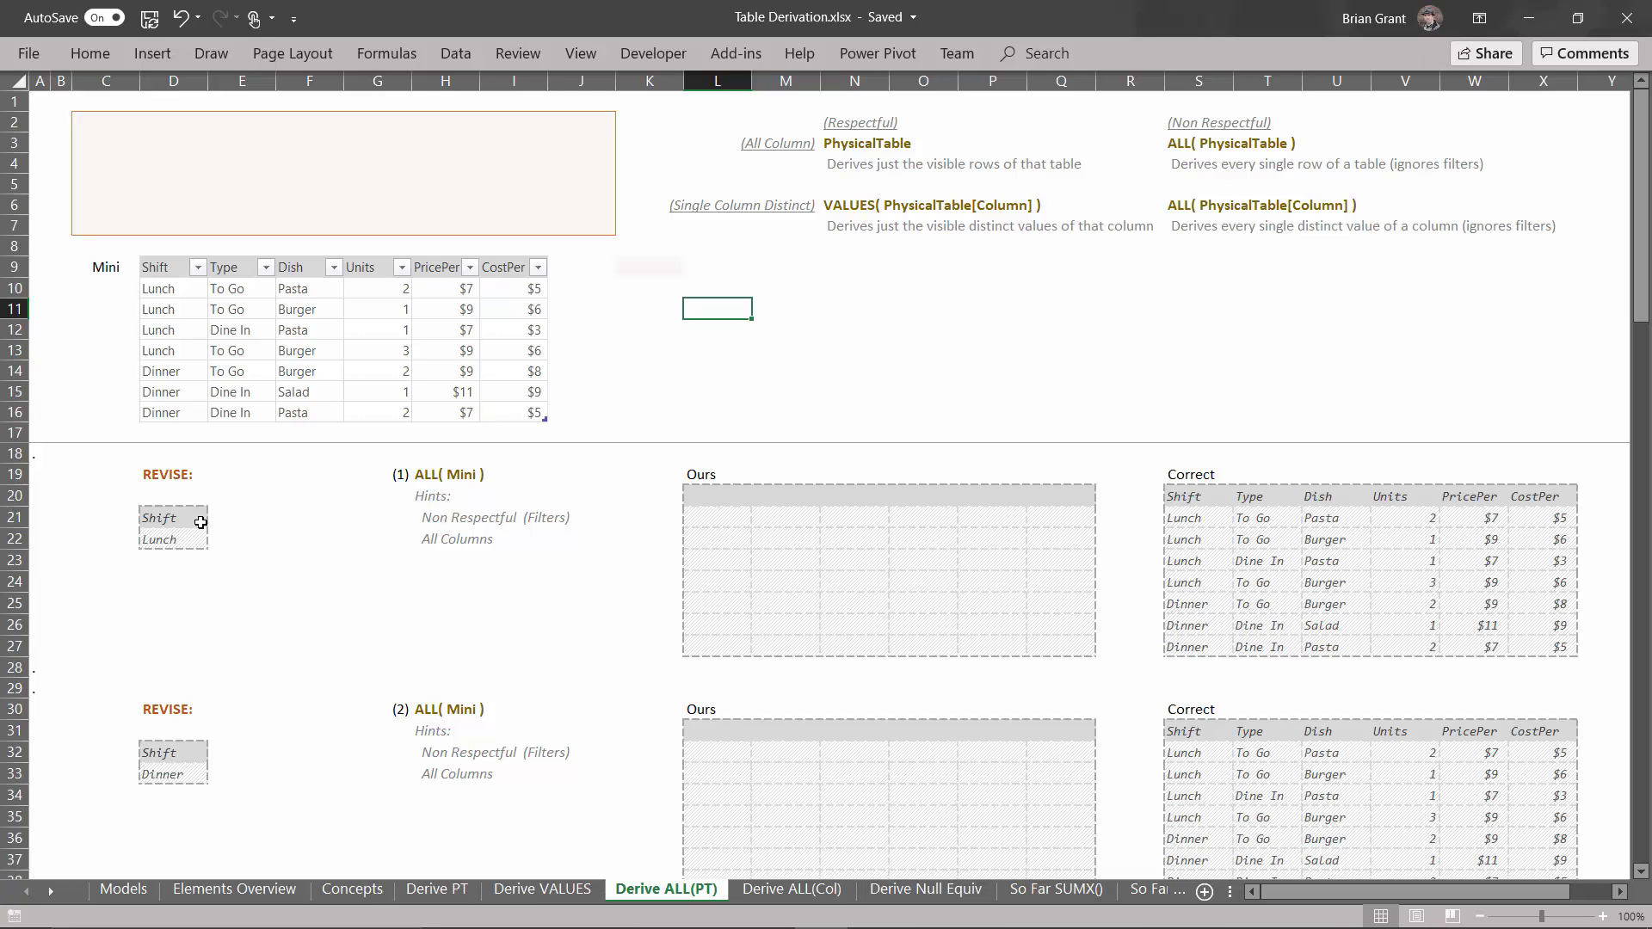
Move exercise 1's Shift = Lunch criteria box from D21:D22 up to D3:D4
drag(180, 512, 180, 540)
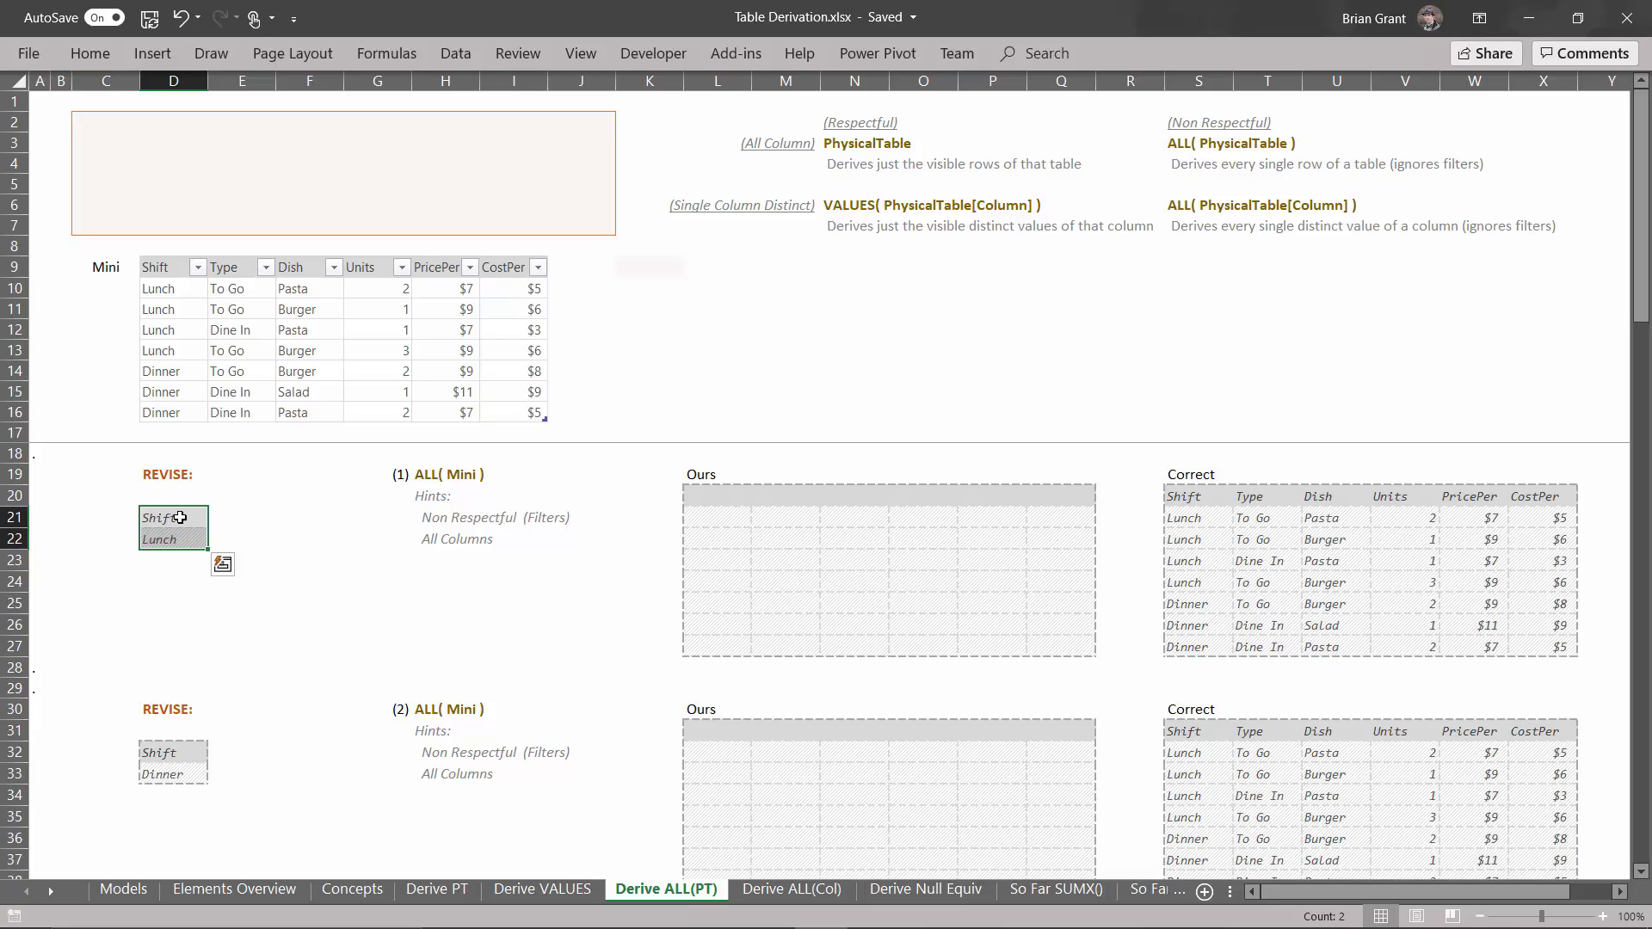
drag(161, 508, 172, 151)
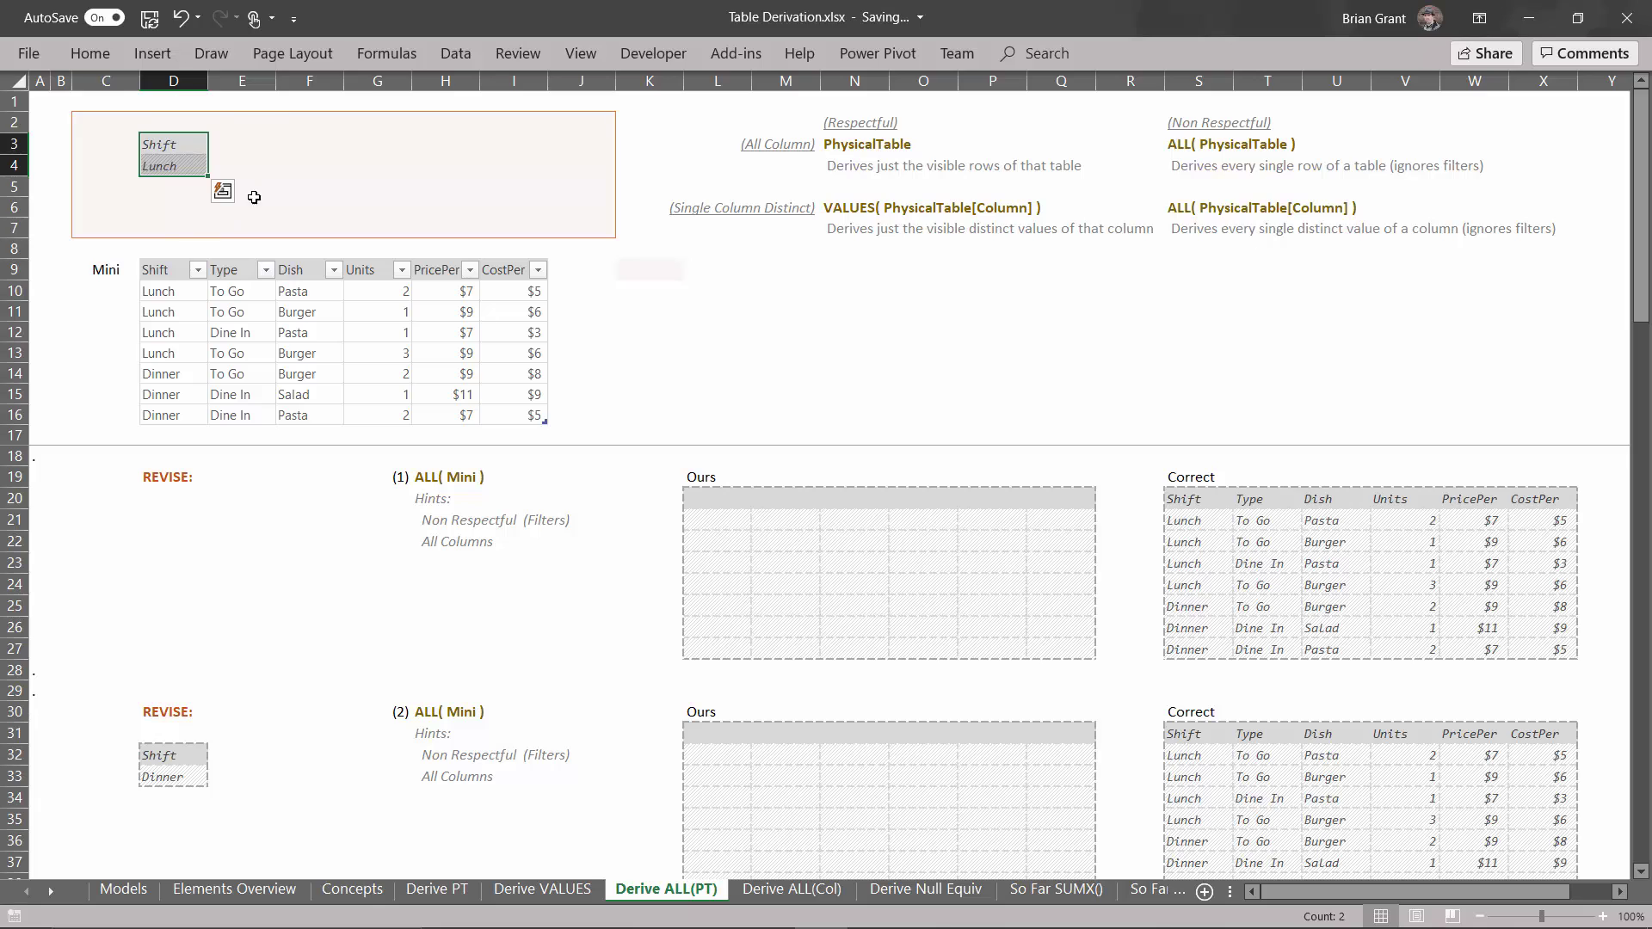
click(354, 166)
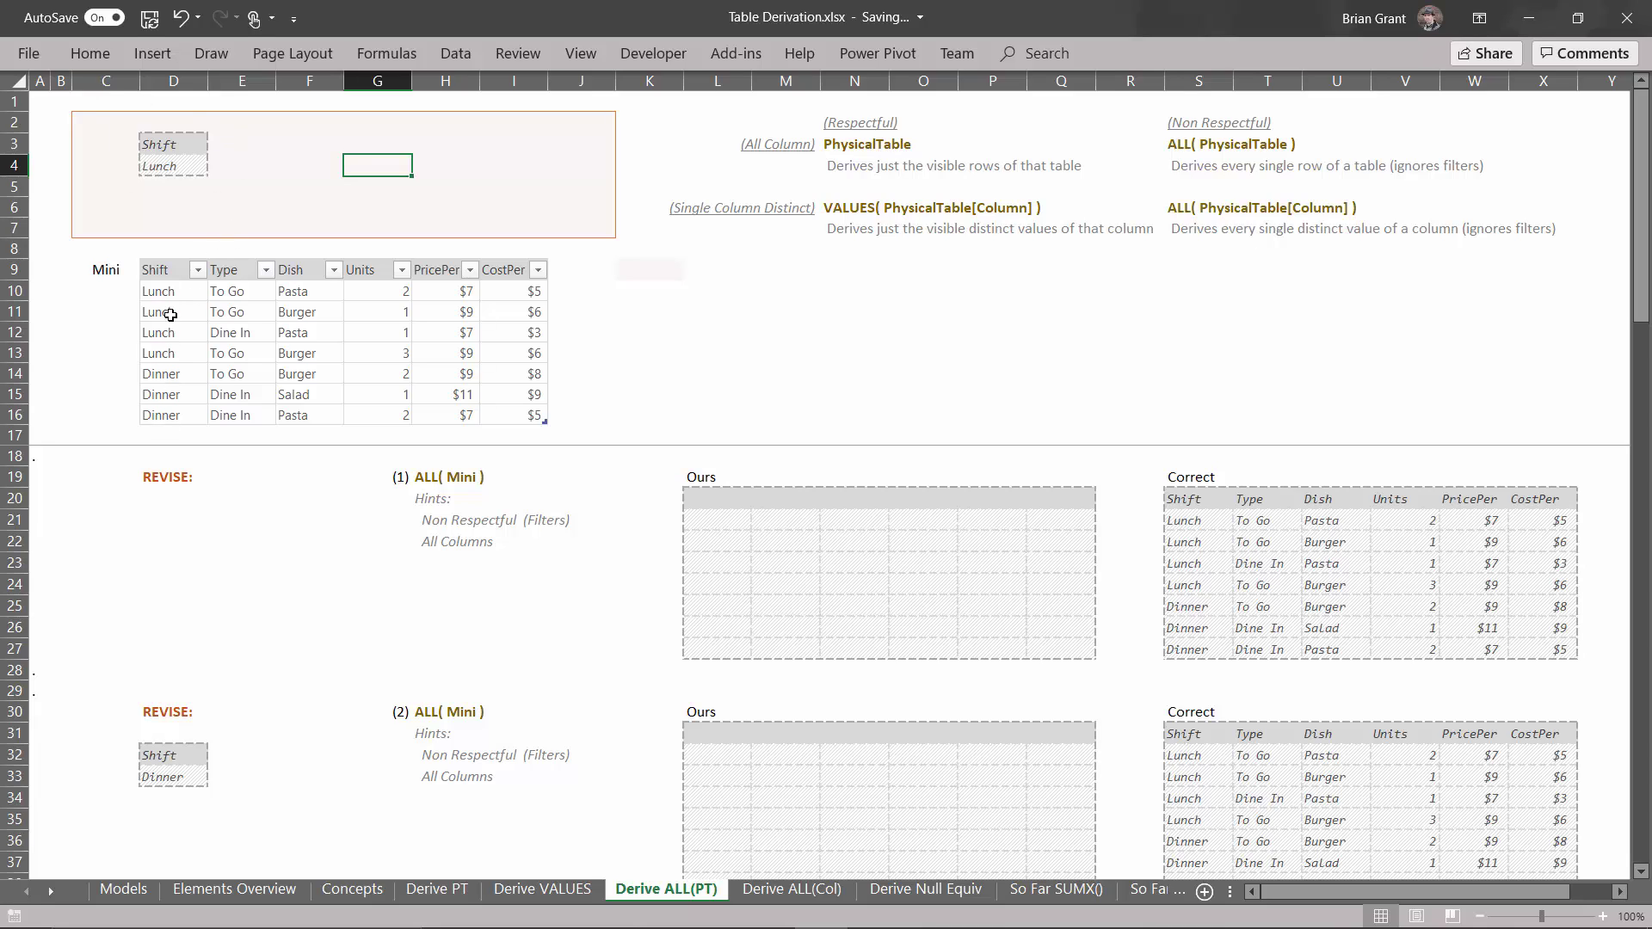
Copy the Mini table D9:I16 and paste it at L20 as values and number formats
drag(170, 268, 501, 411)
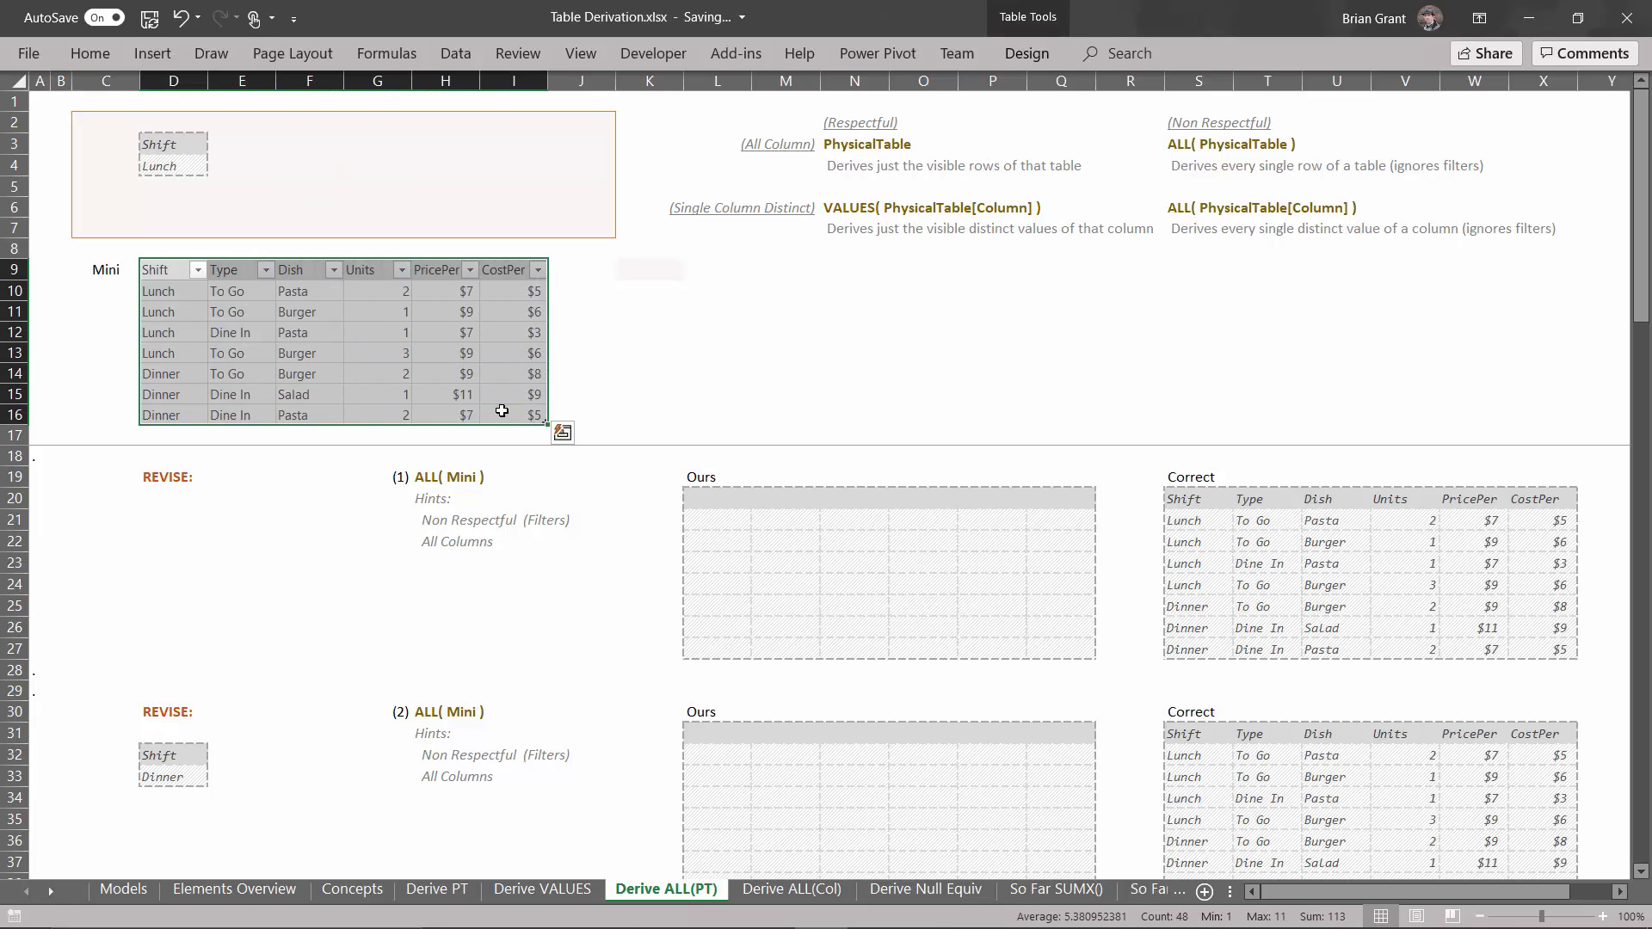
key(ctrl+c)
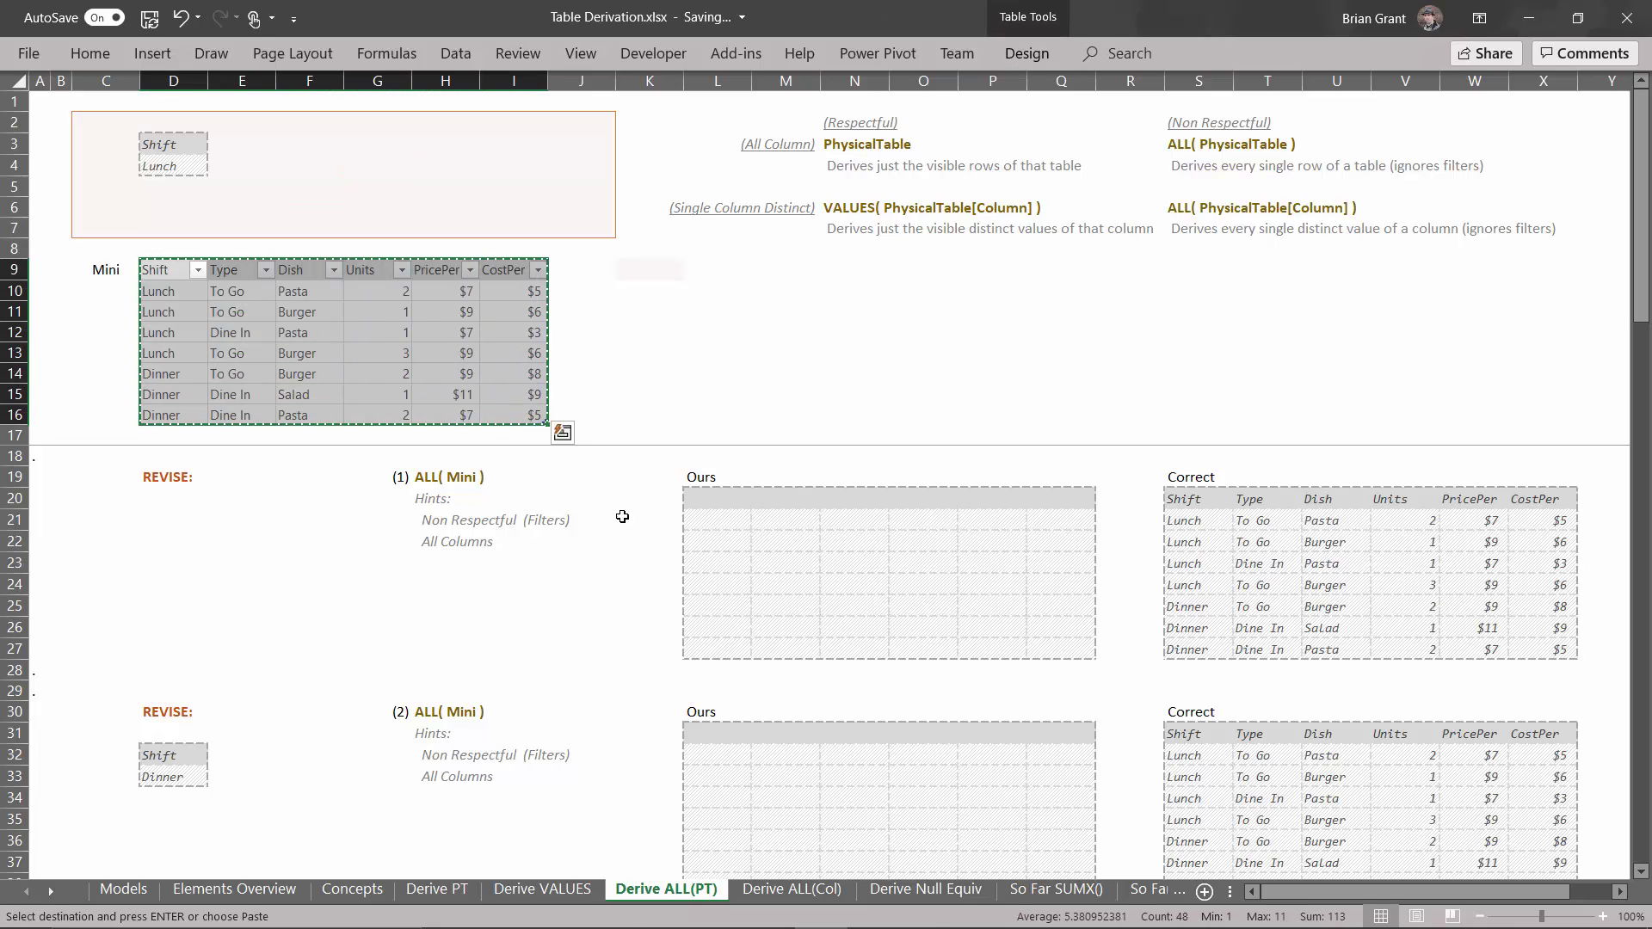
click(713, 480)
click(714, 499)
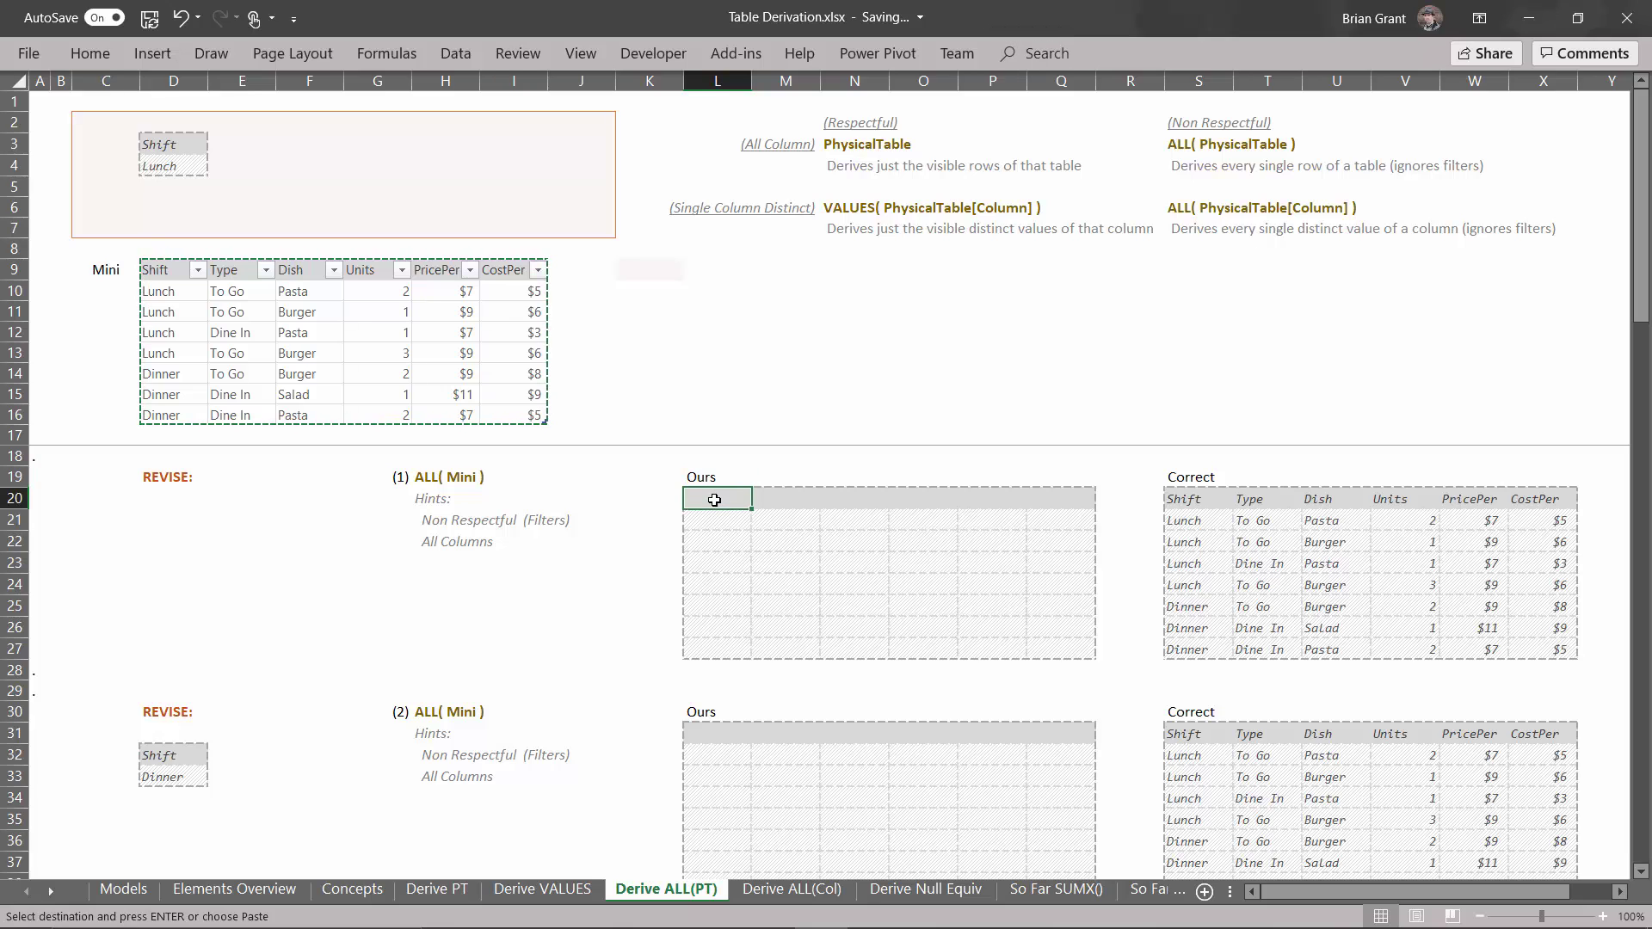
key(ctrl+alt+v)
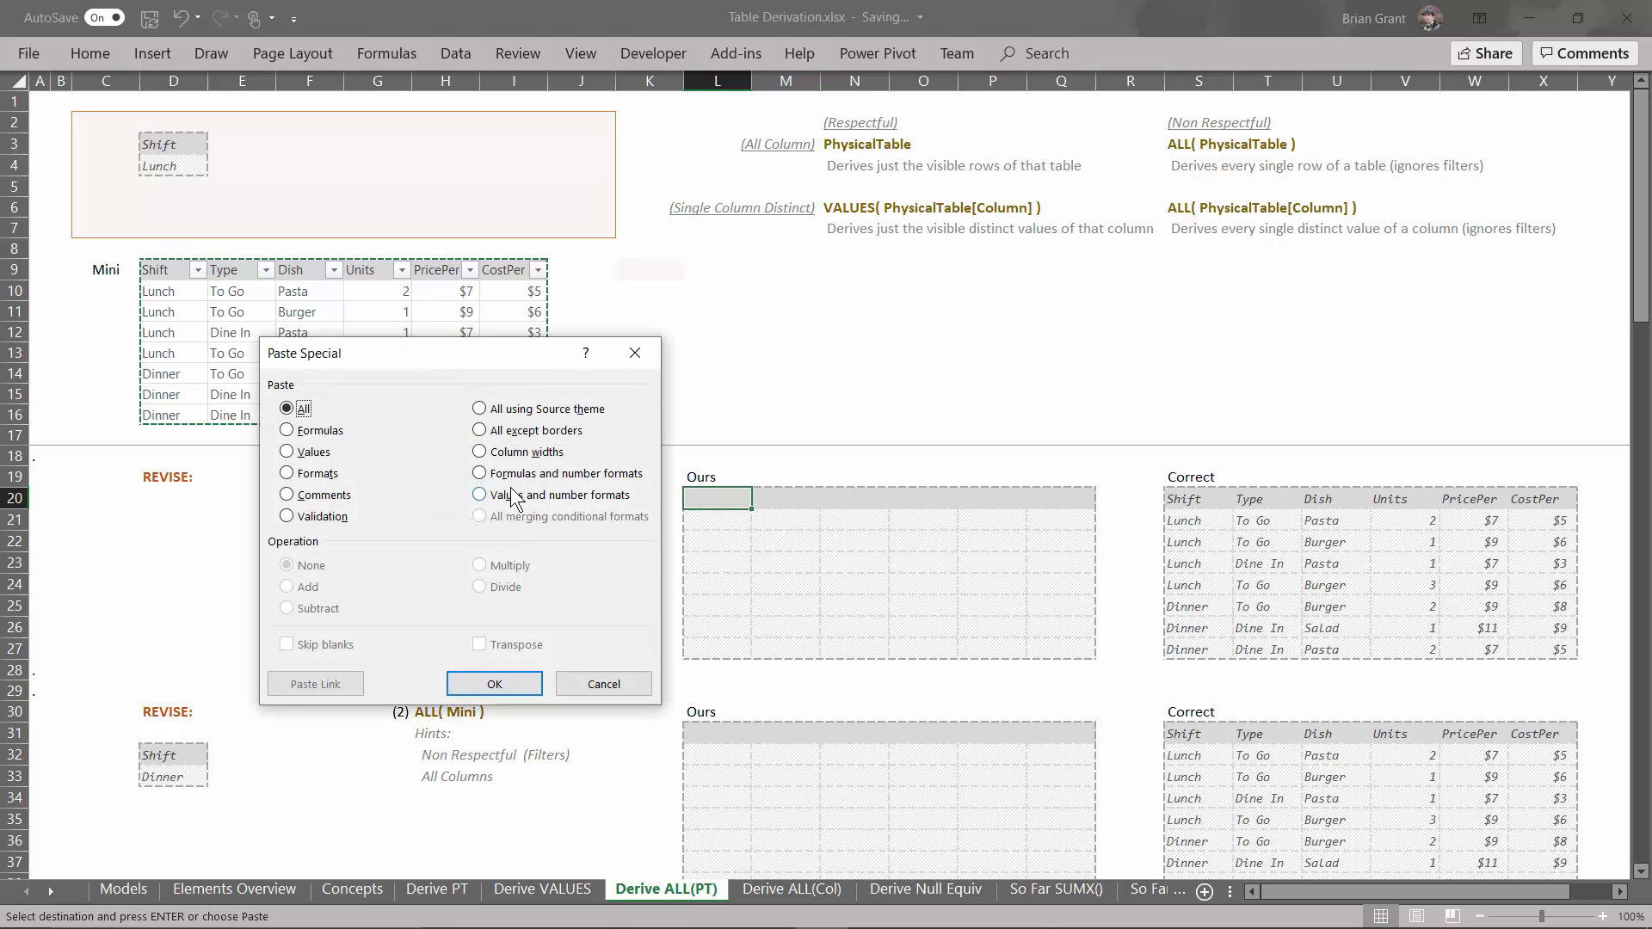
click(509, 496)
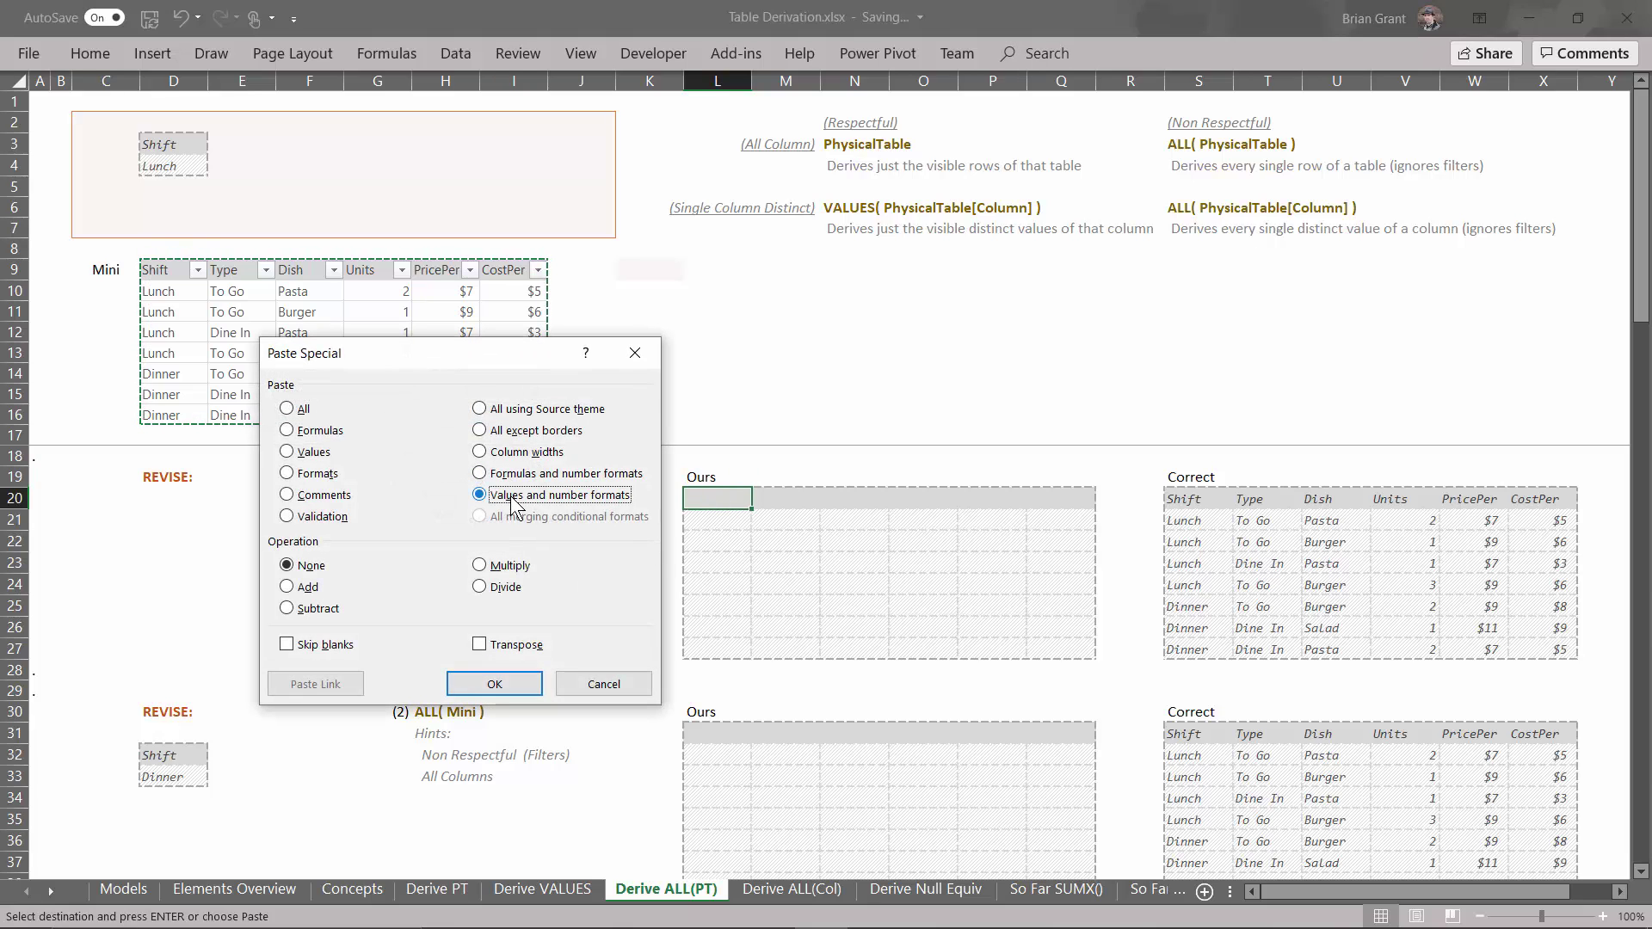
click(496, 684)
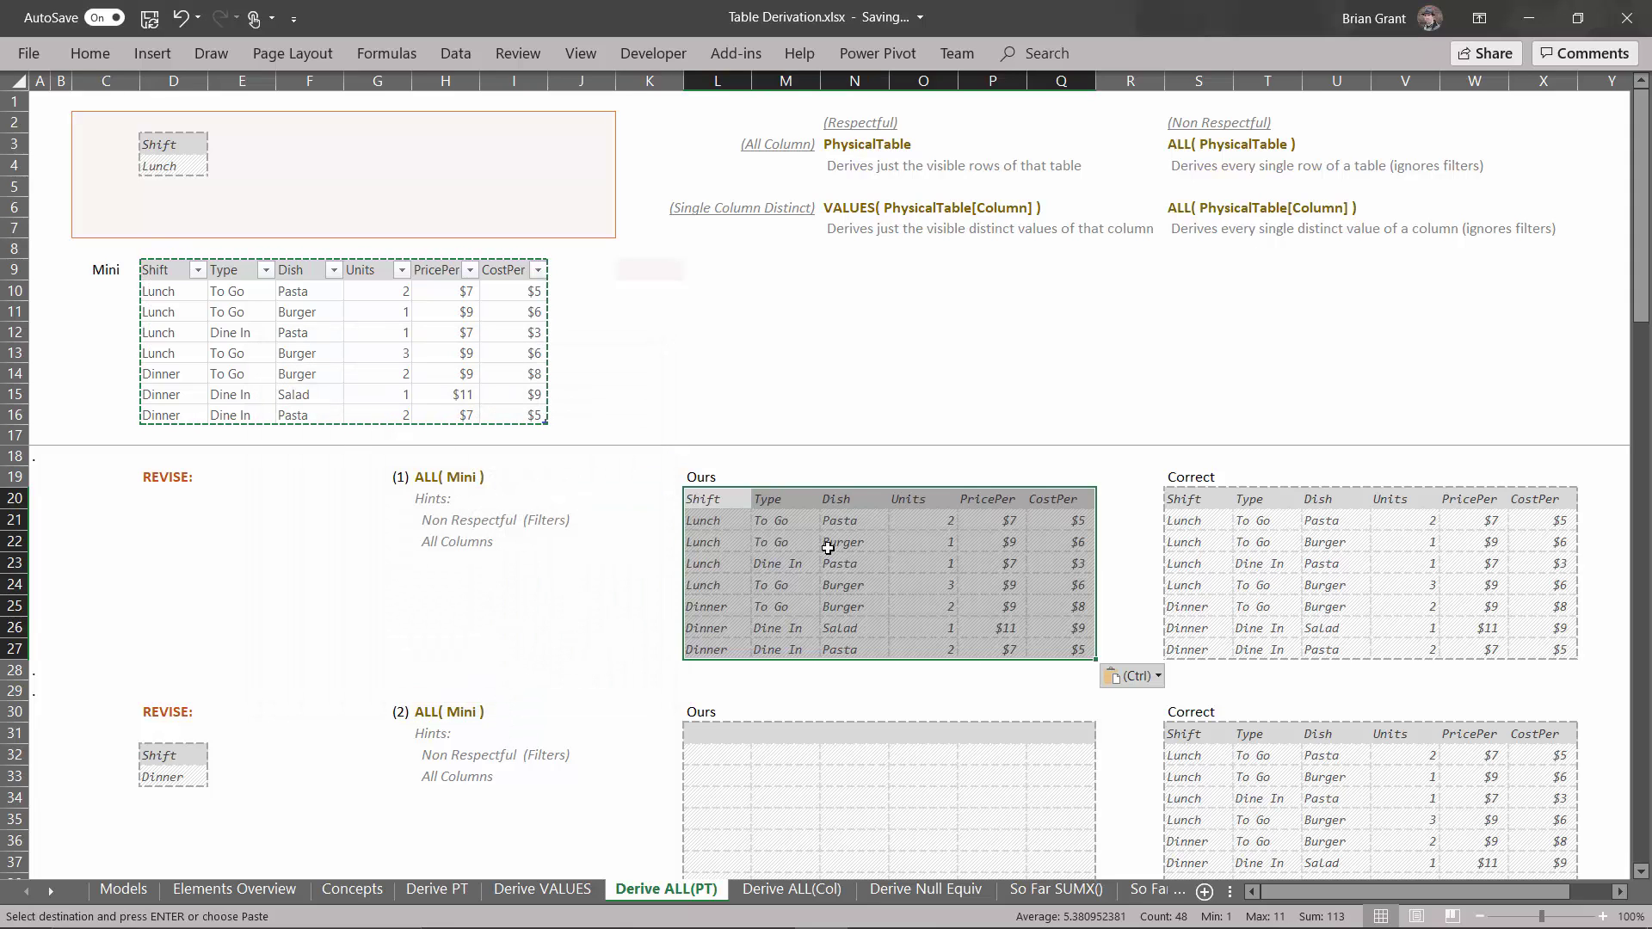
click(614, 656)
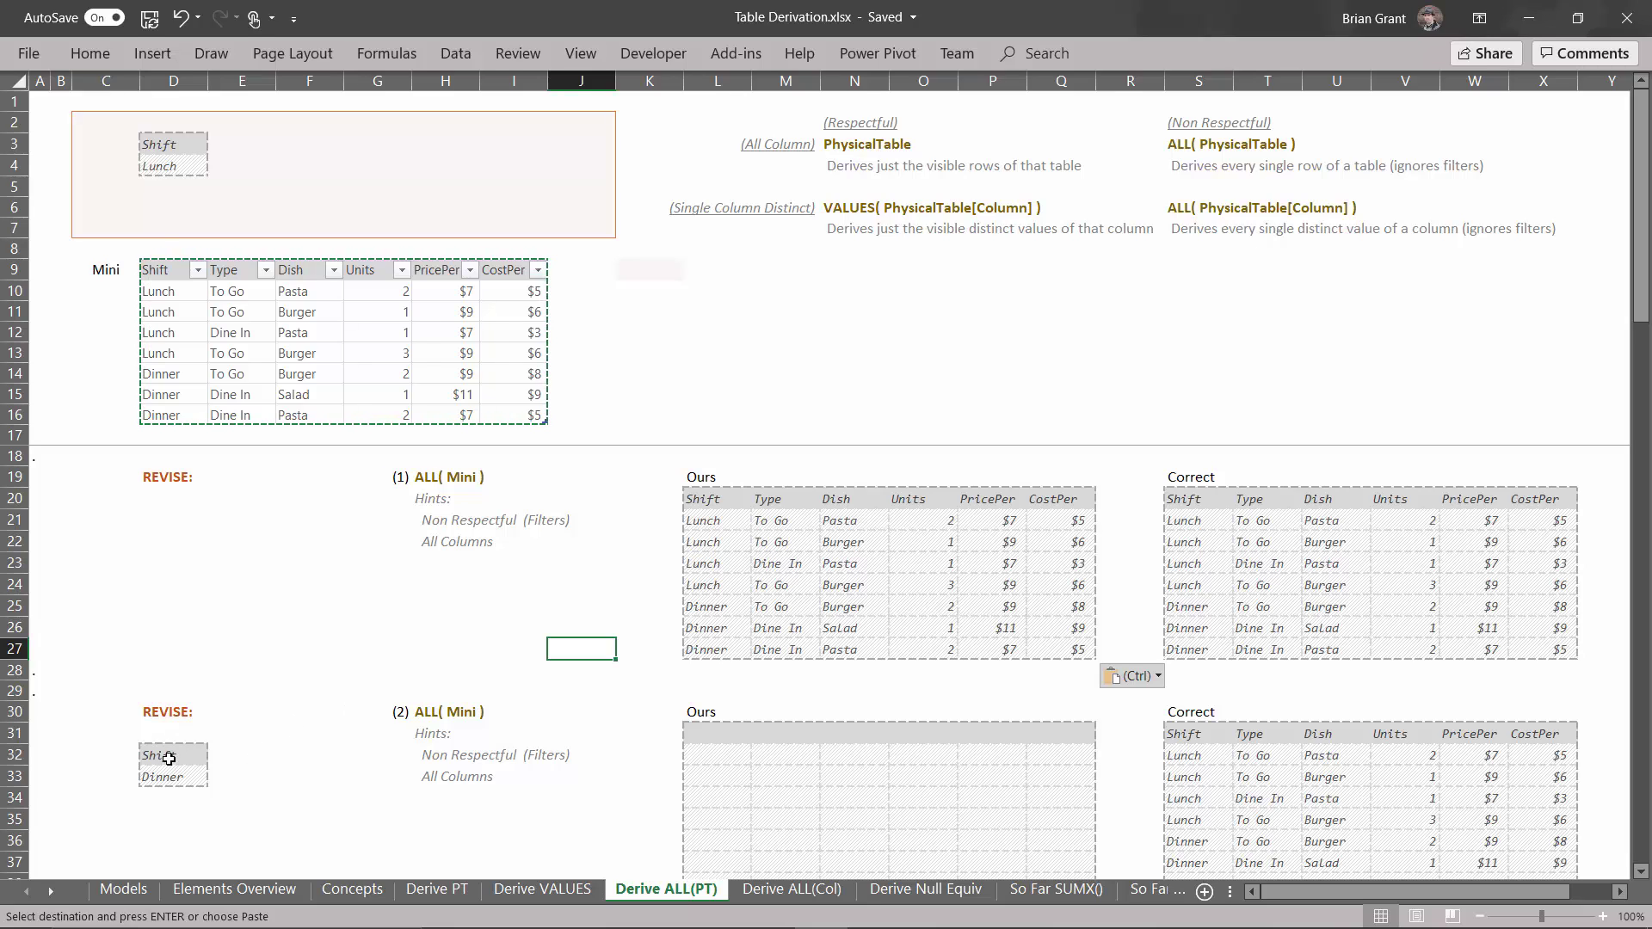
Drag exercise 2's Shift = Dinner box from D32:D33 onto D3:D4, replacing the Lunch criteria
drag(168, 759, 166, 779)
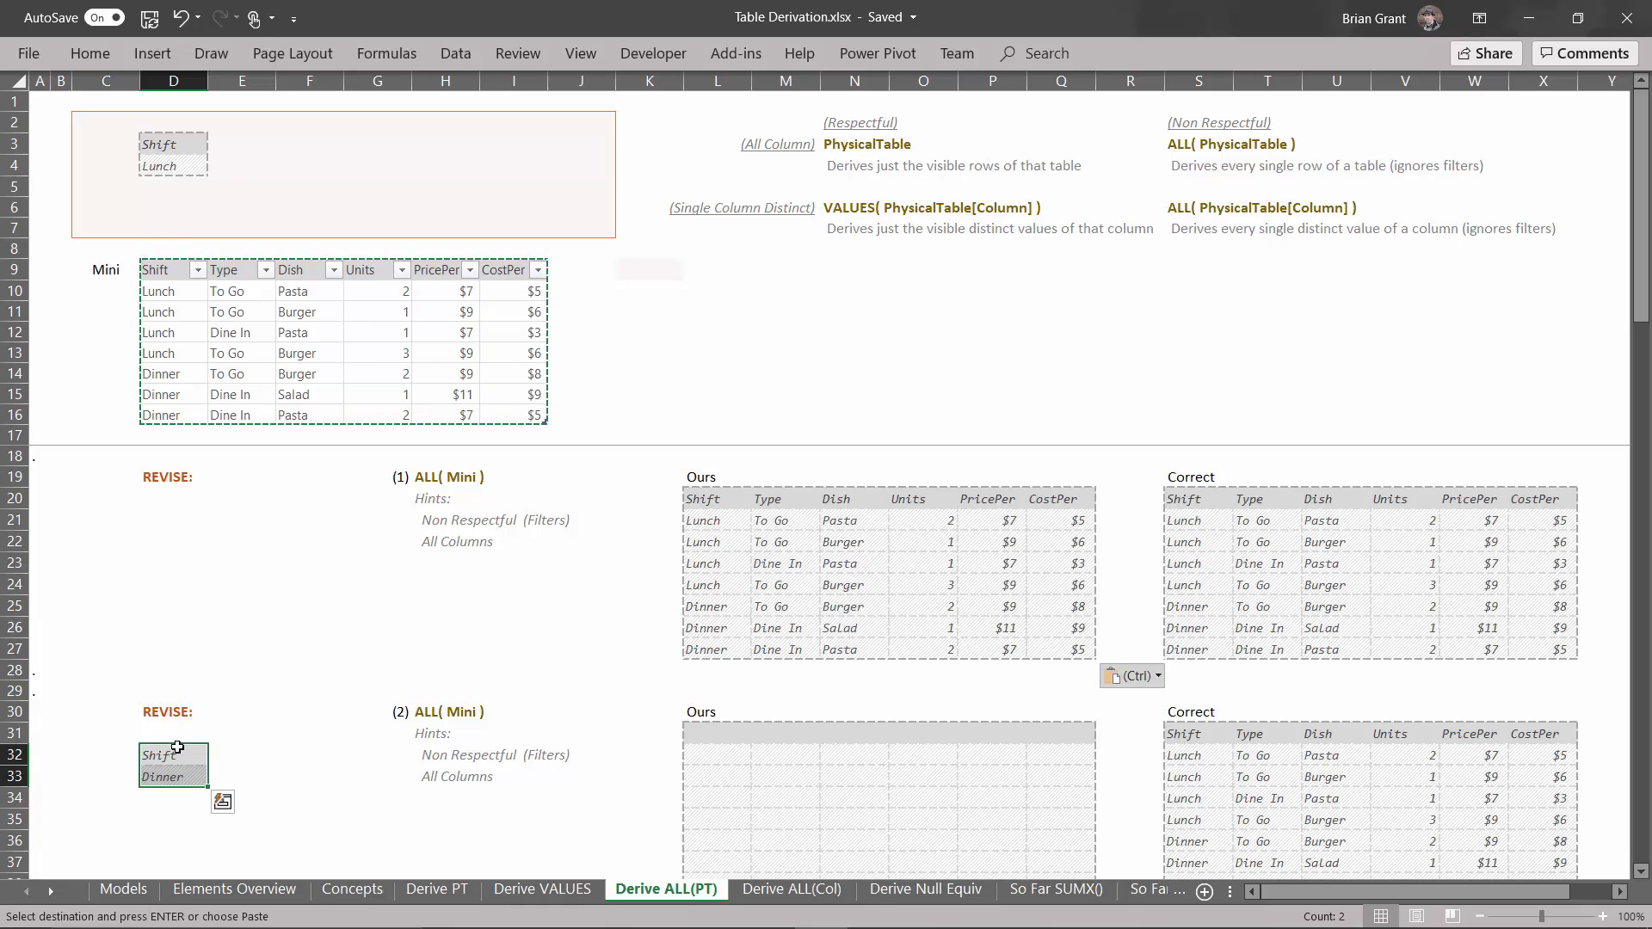
drag(175, 165, 174, 134)
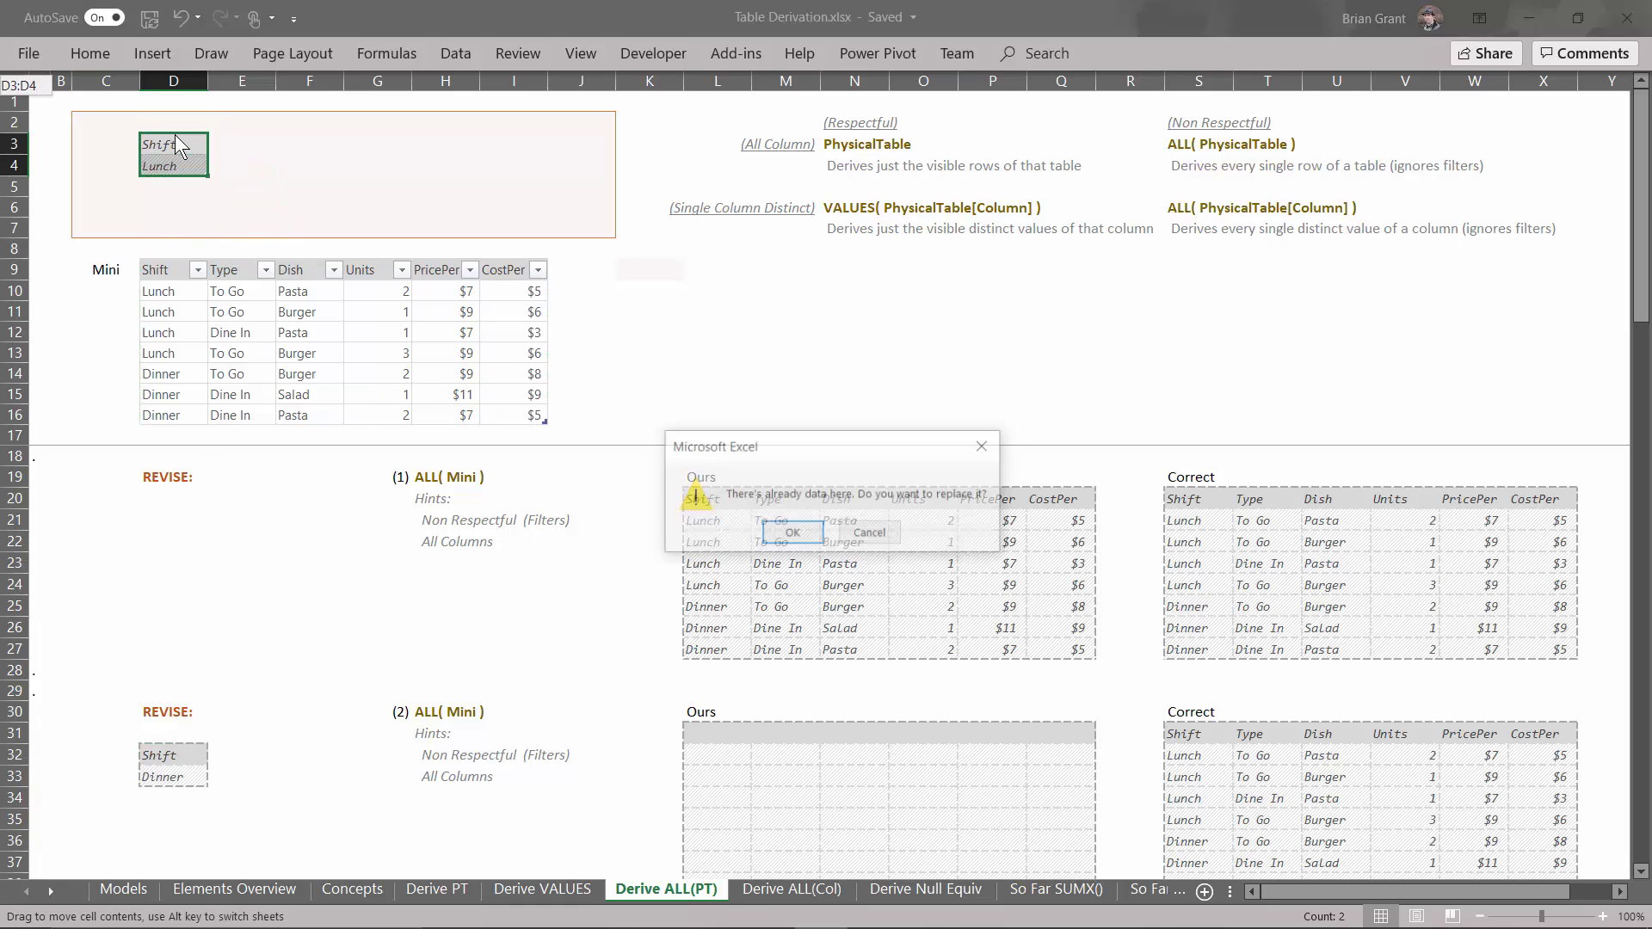
click(792, 535)
scroll(236, 667, down, 1)
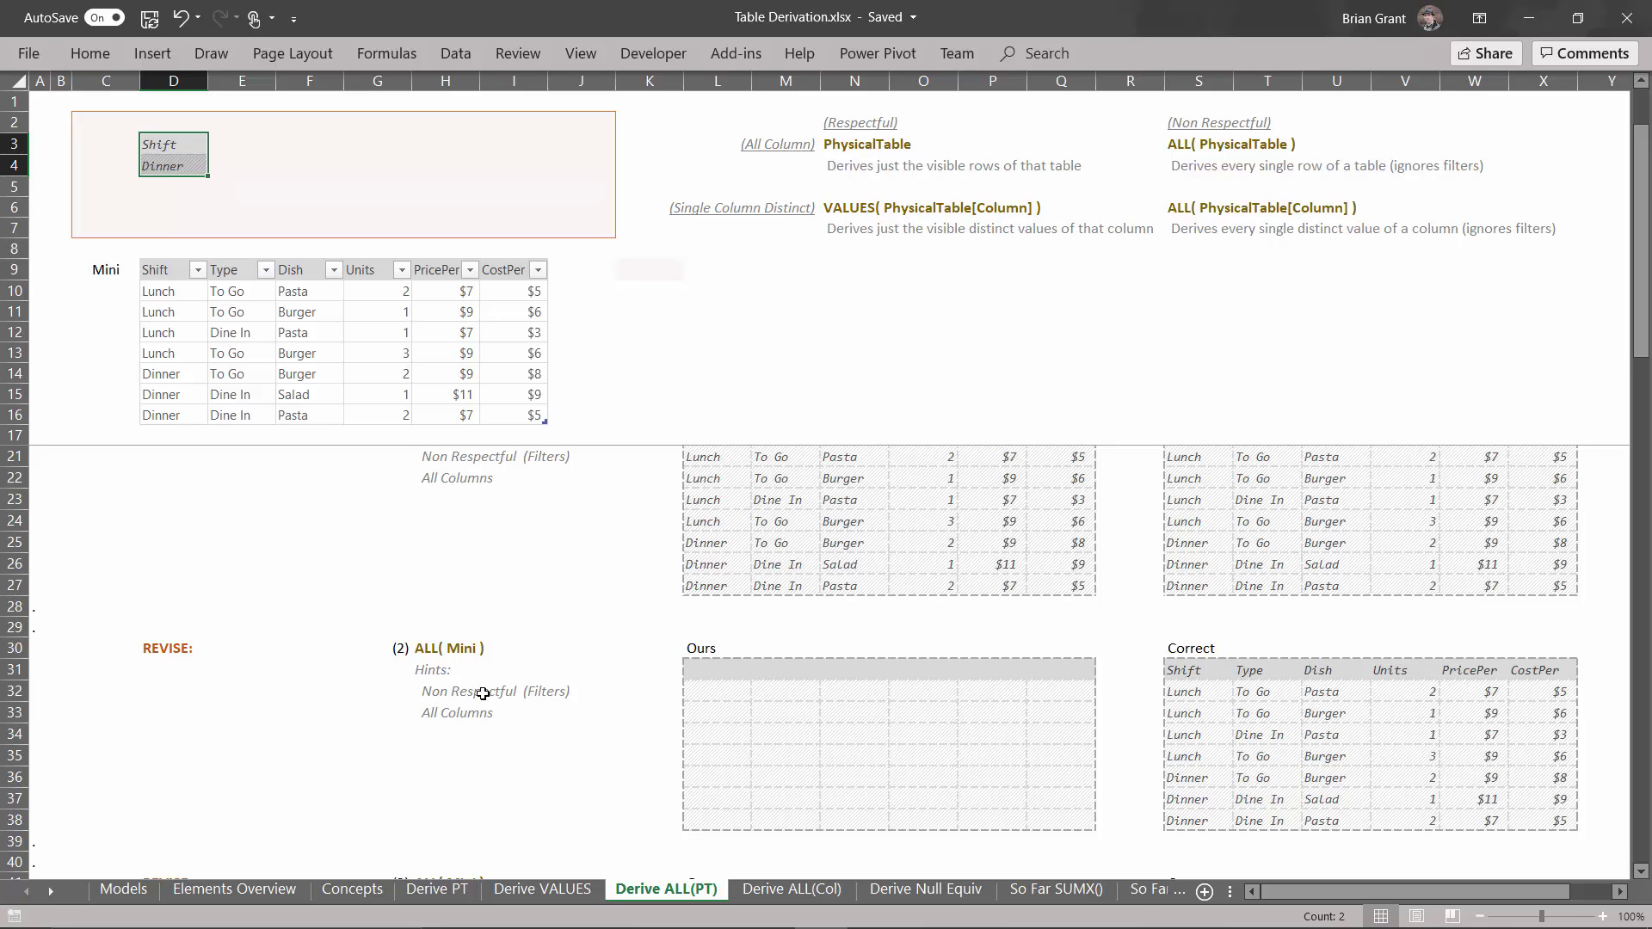
mouse_move(199, 152)
Copy the Mini table D9:I16 and paste it at L31 as values and number formats
drag(167, 273, 540, 414)
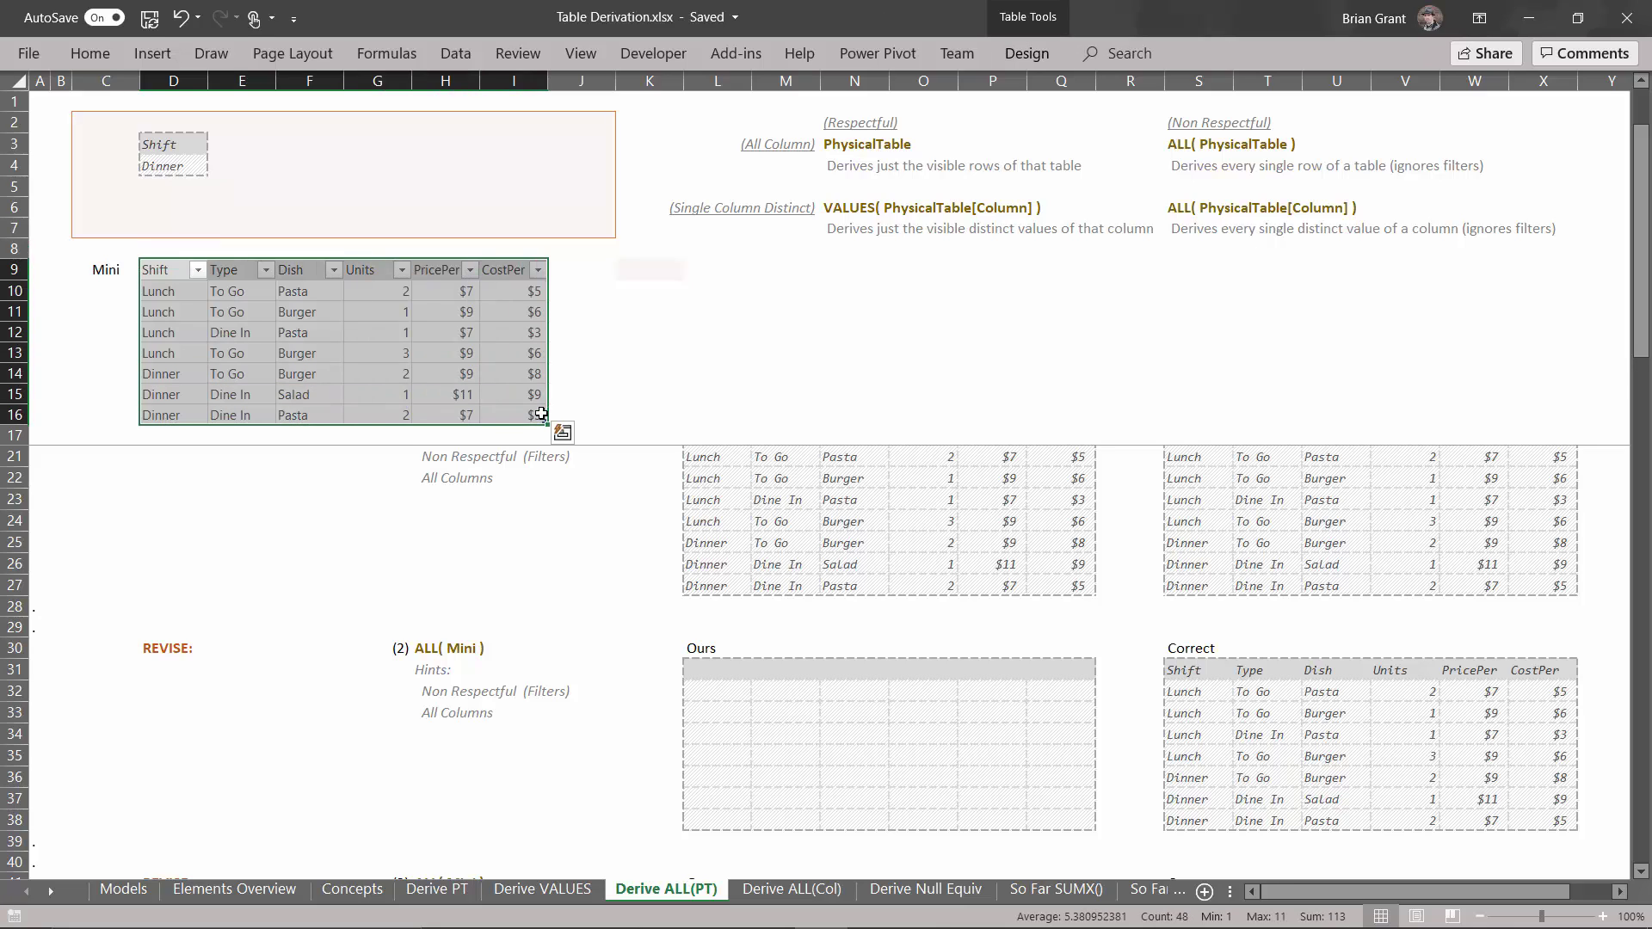
key(ctrl+c)
click(730, 669)
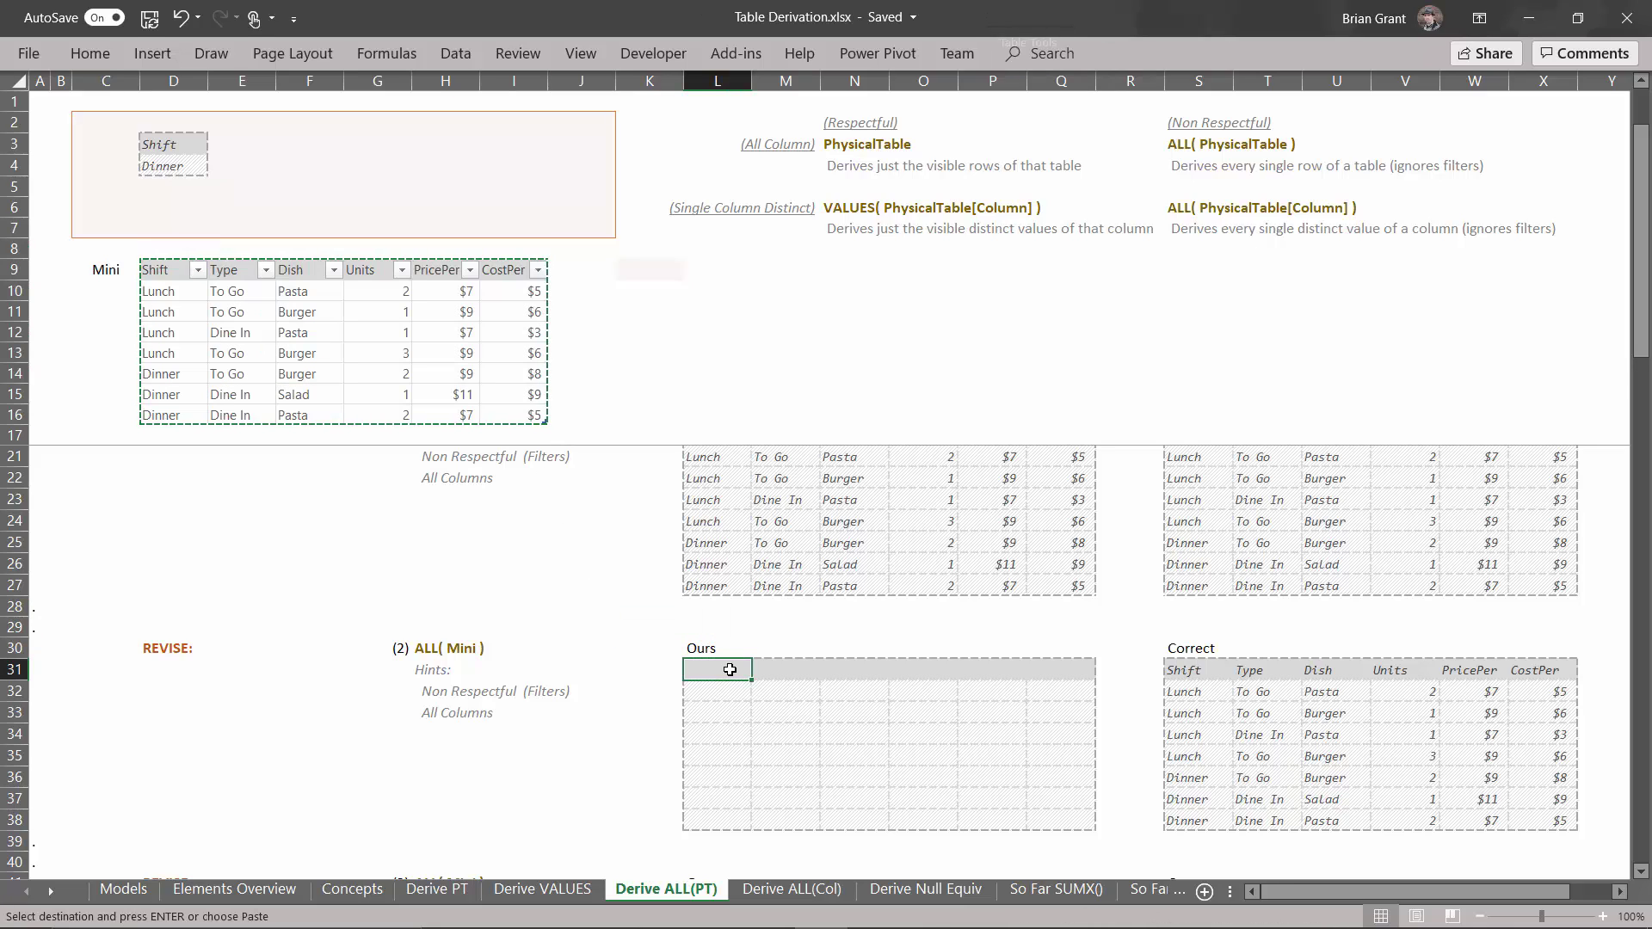
key(ctrl+alt+v)
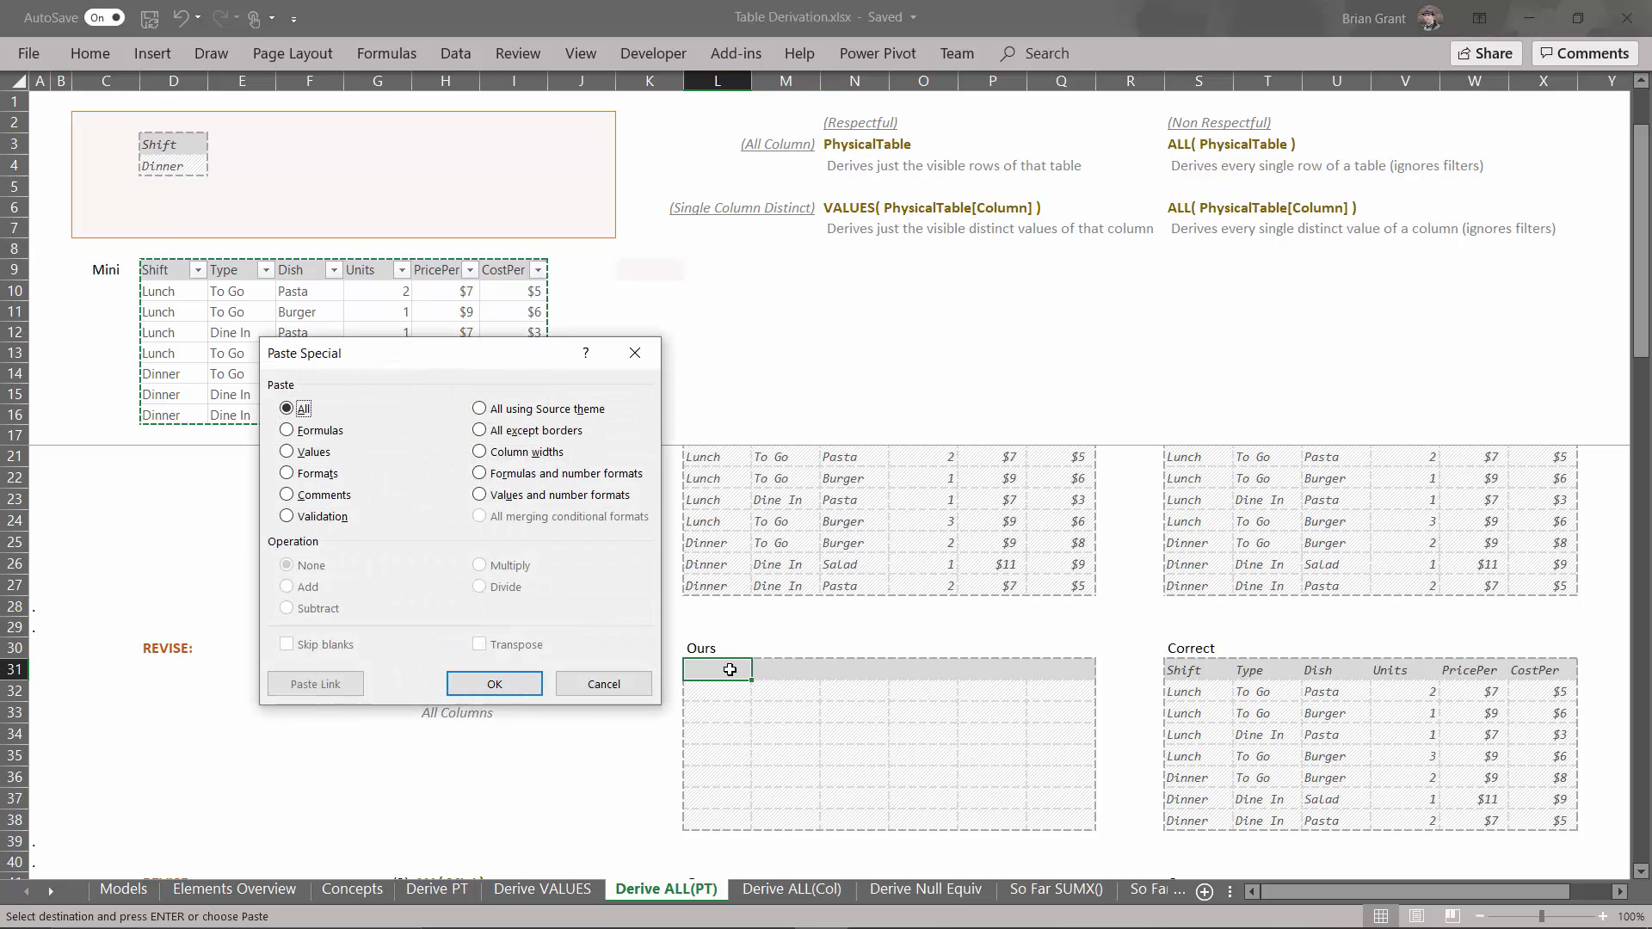
key(u)
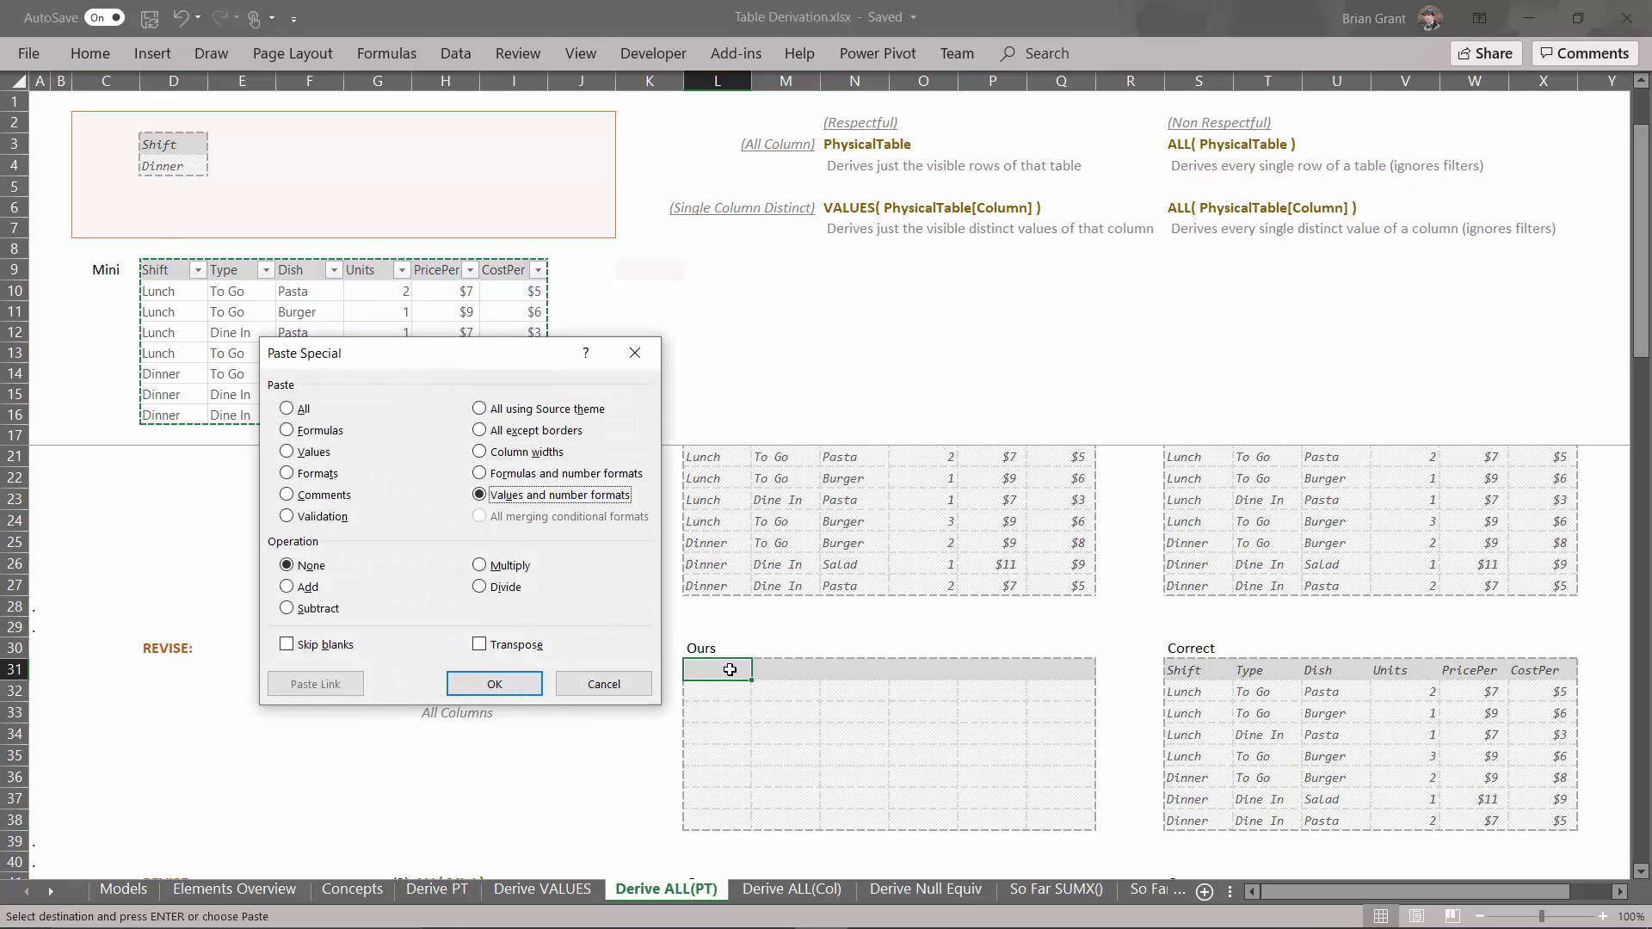
click(477, 684)
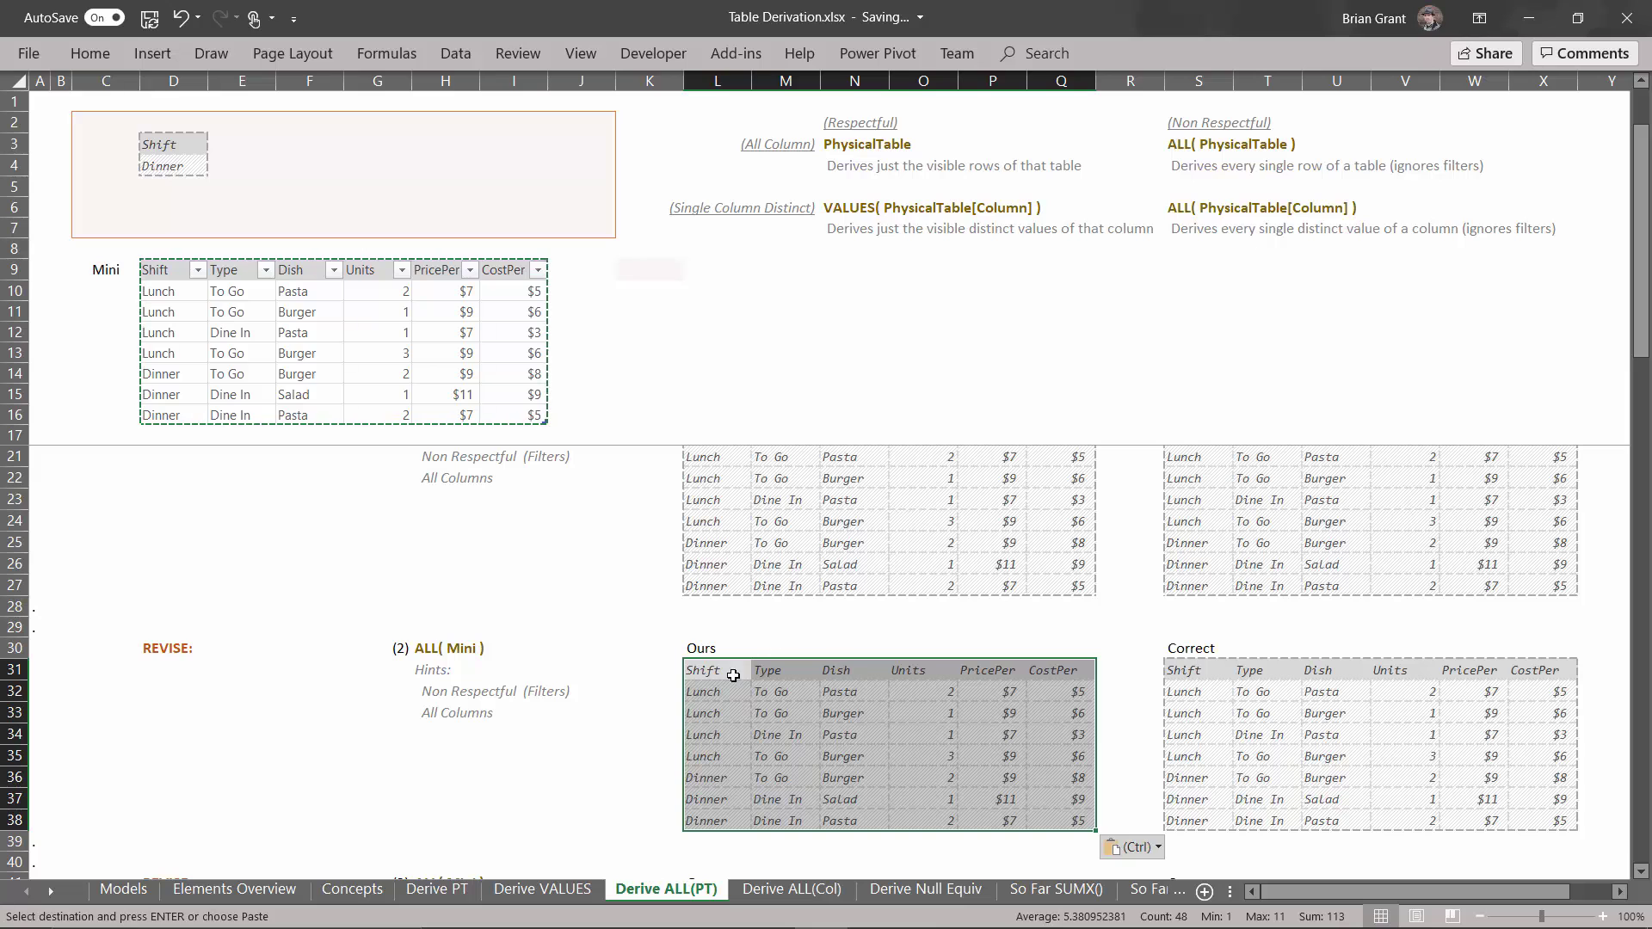
Move exercise 3's Dish criteria (Burger, Salad) from D43:D45 to F3:F5 beside Shift
scroll(569, 689, down, 2)
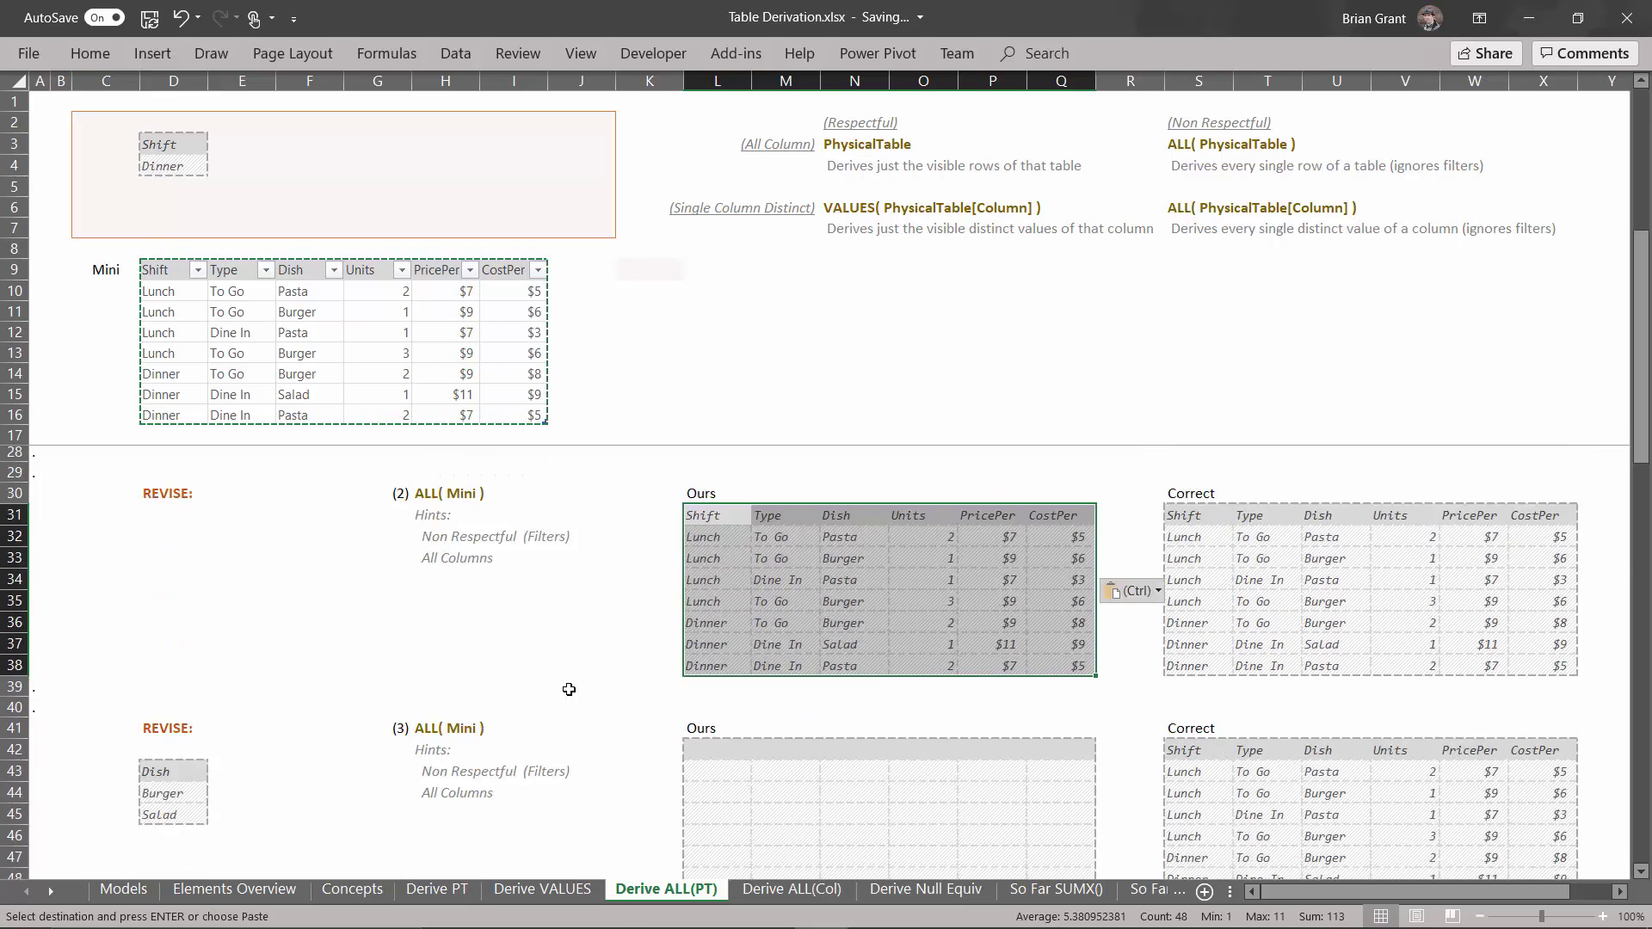
scroll(569, 689, down, 4)
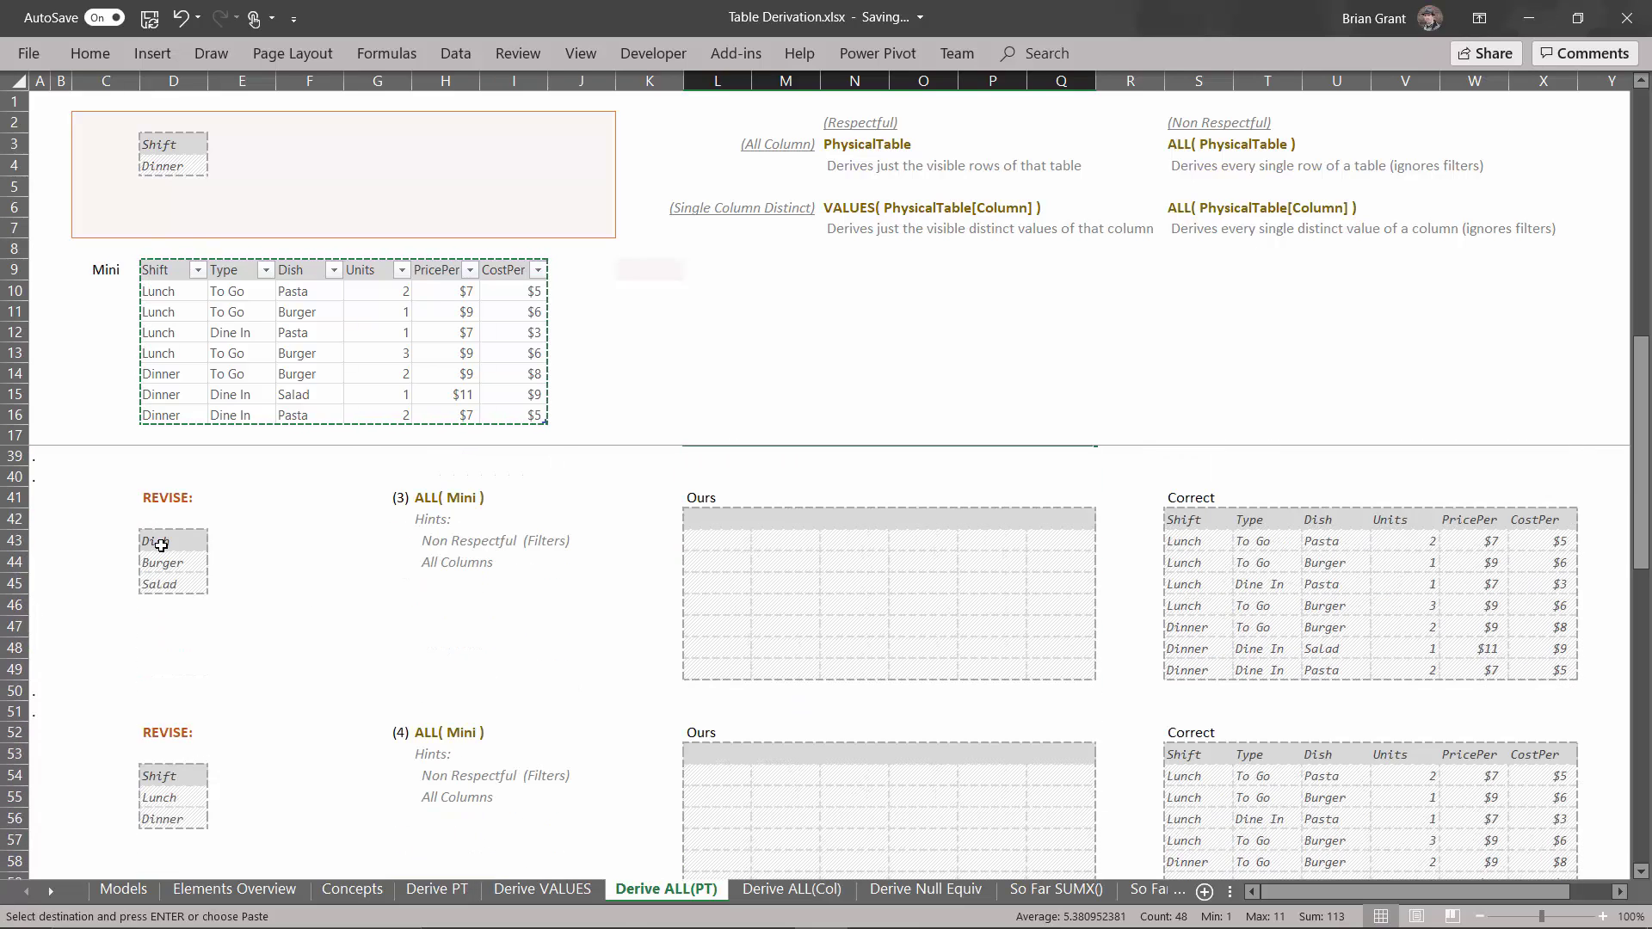
drag(161, 545, 315, 151)
key(ctrl+v)
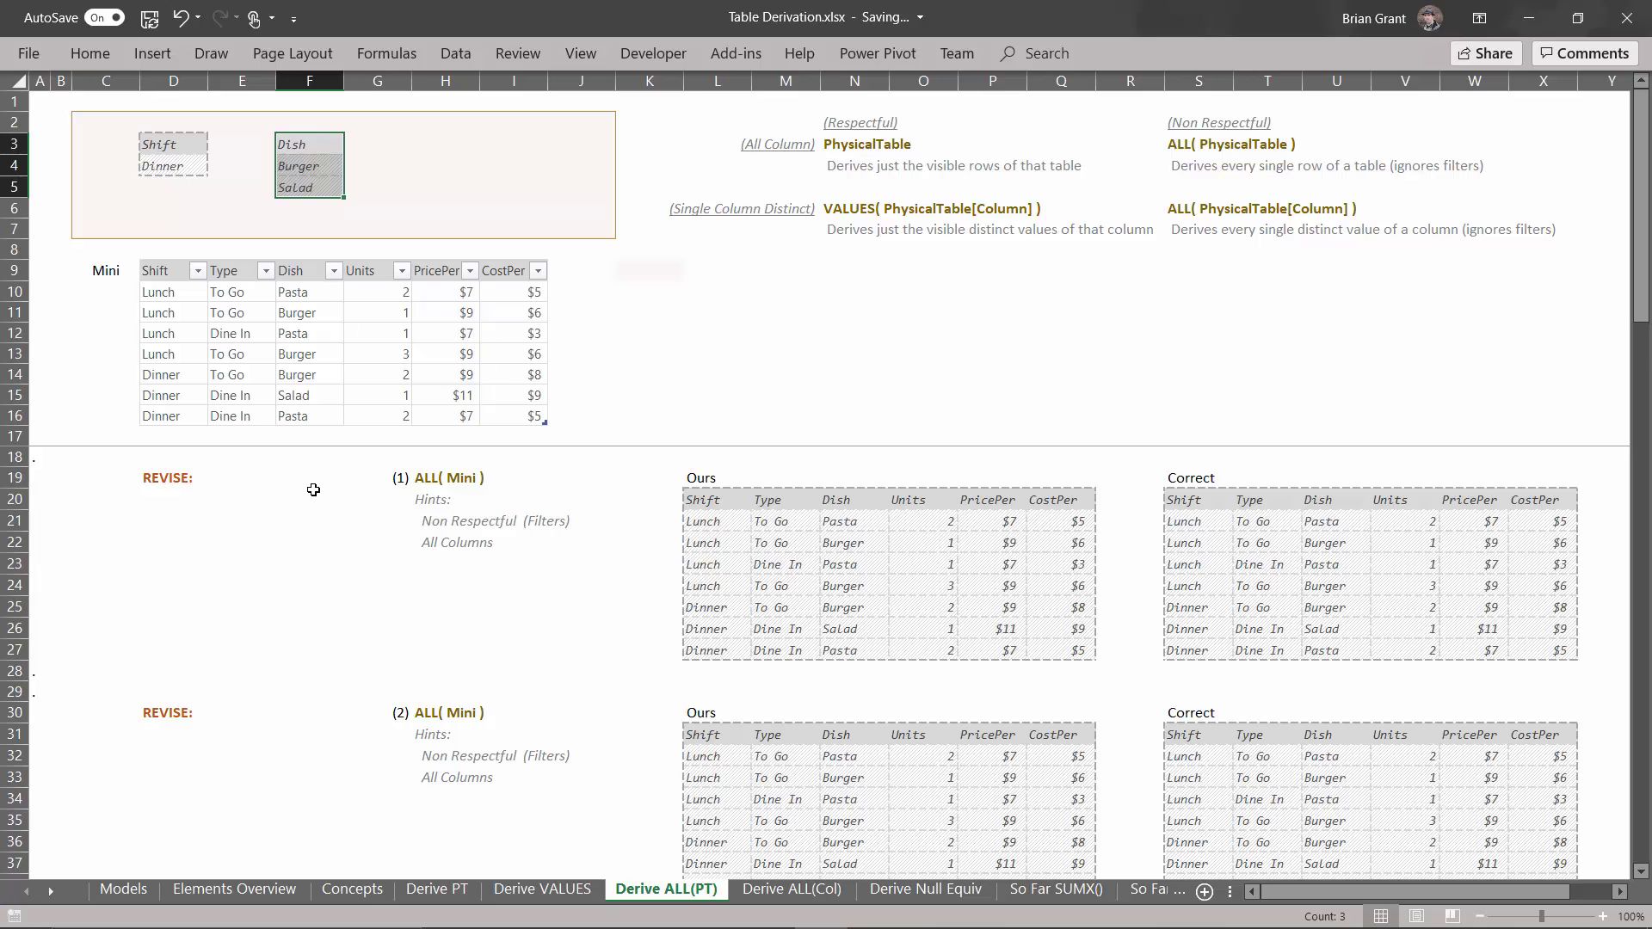
scroll(313, 488, down, 4)
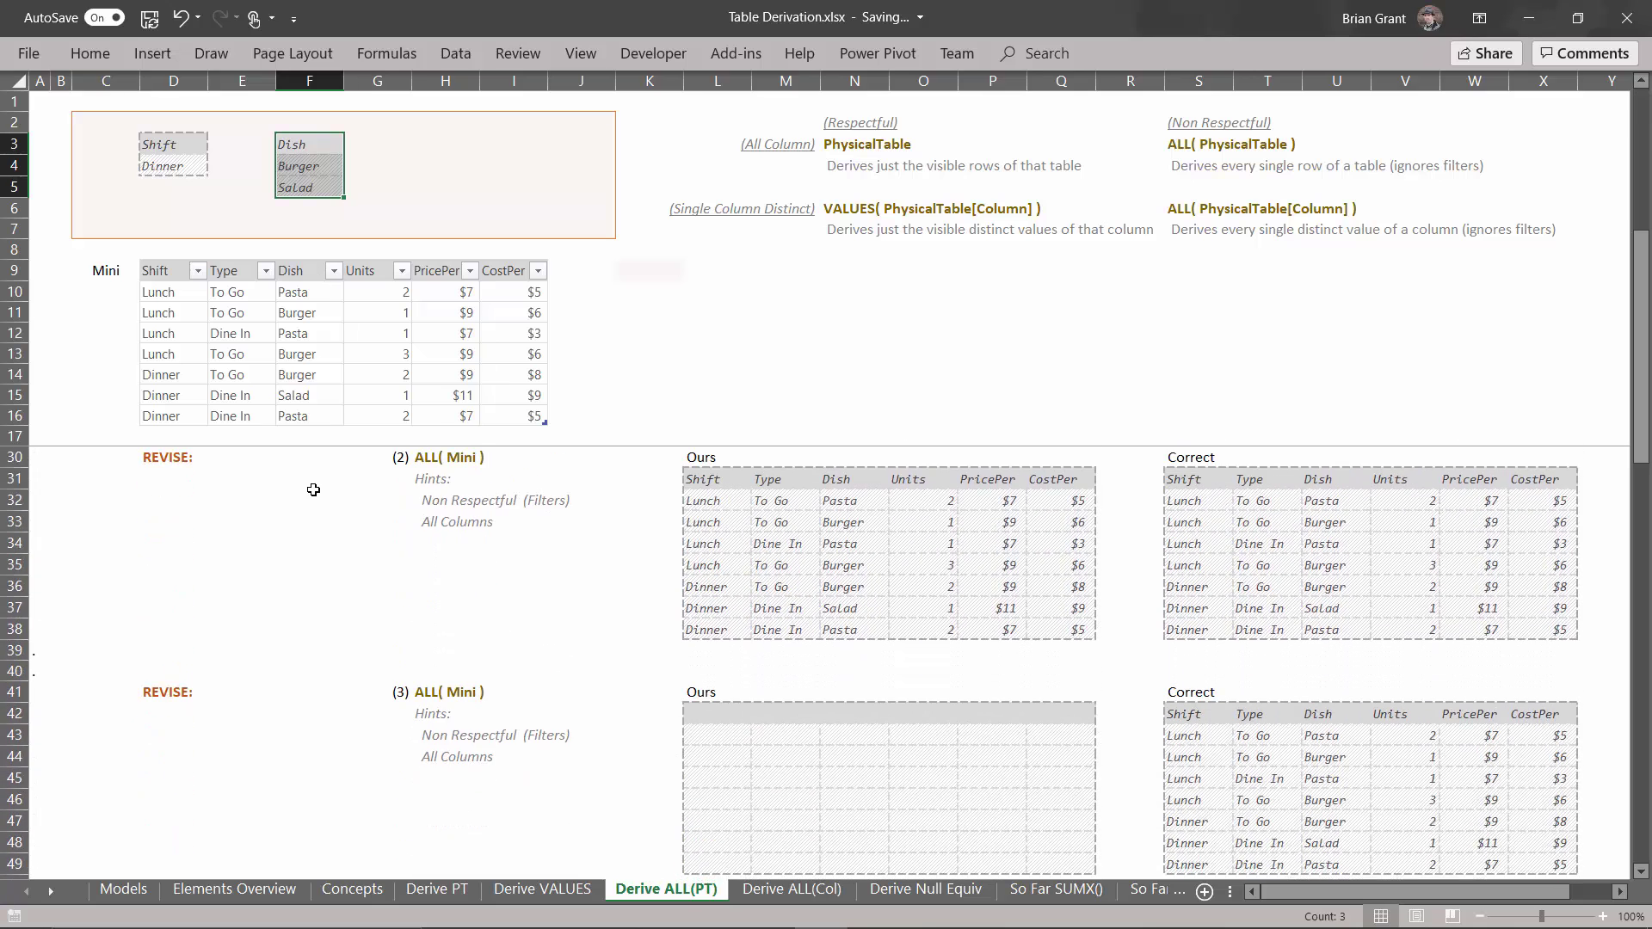
scroll(314, 490, down, 3)
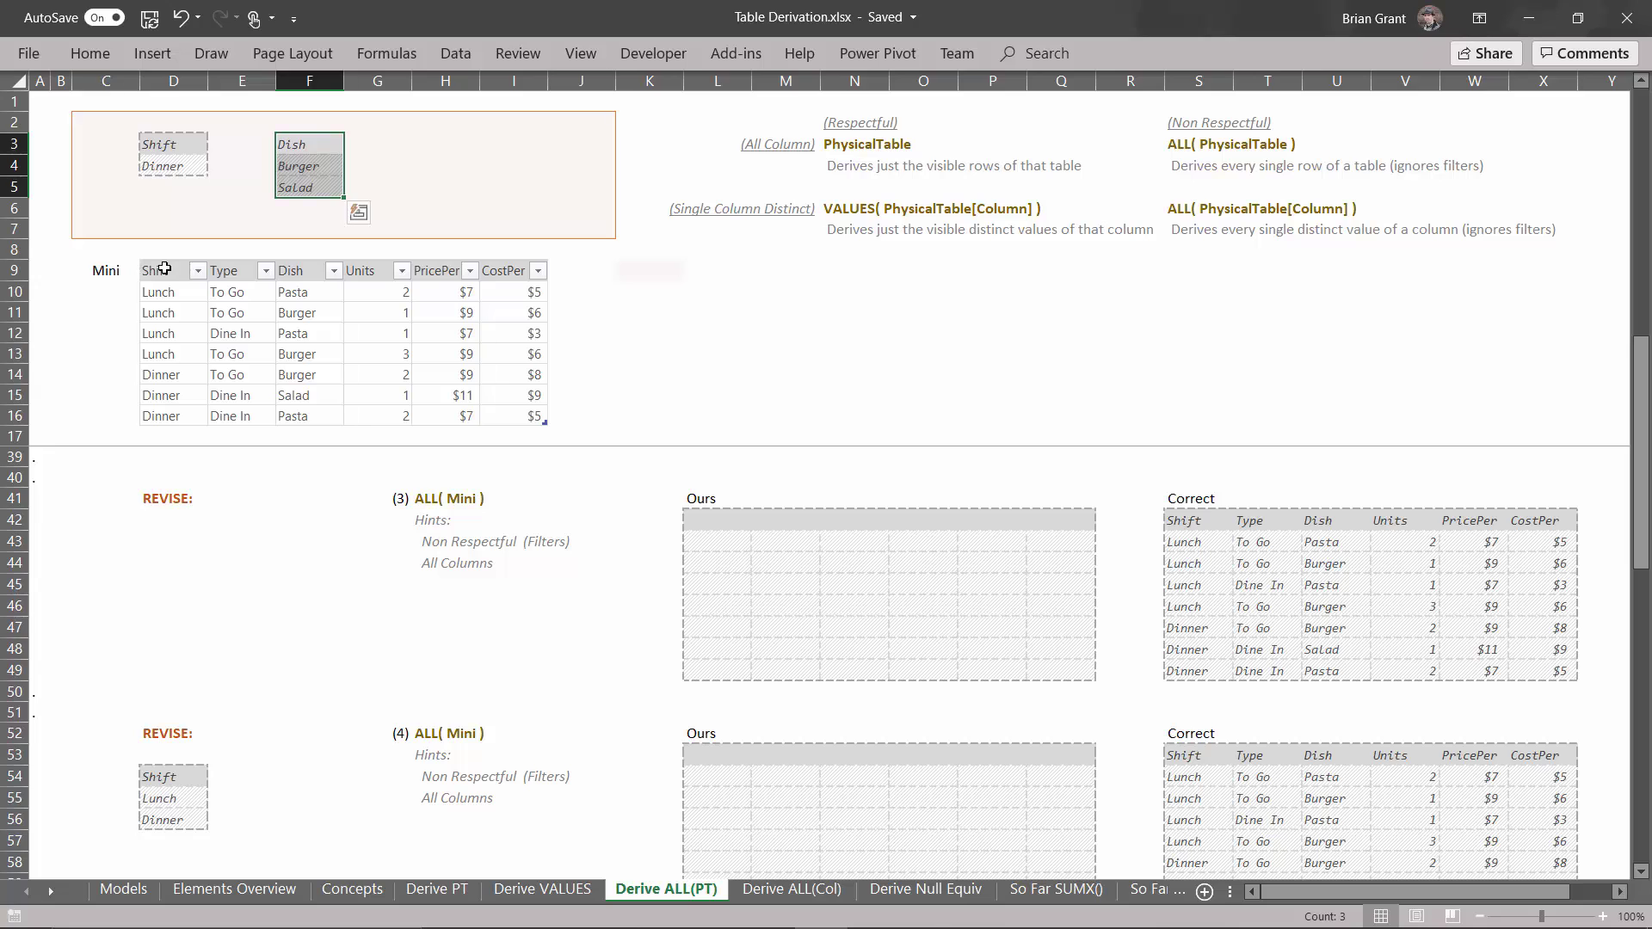
Copy the Mini table D9:I16 and paste it at L42 as values and number formats
drag(163, 270, 483, 406)
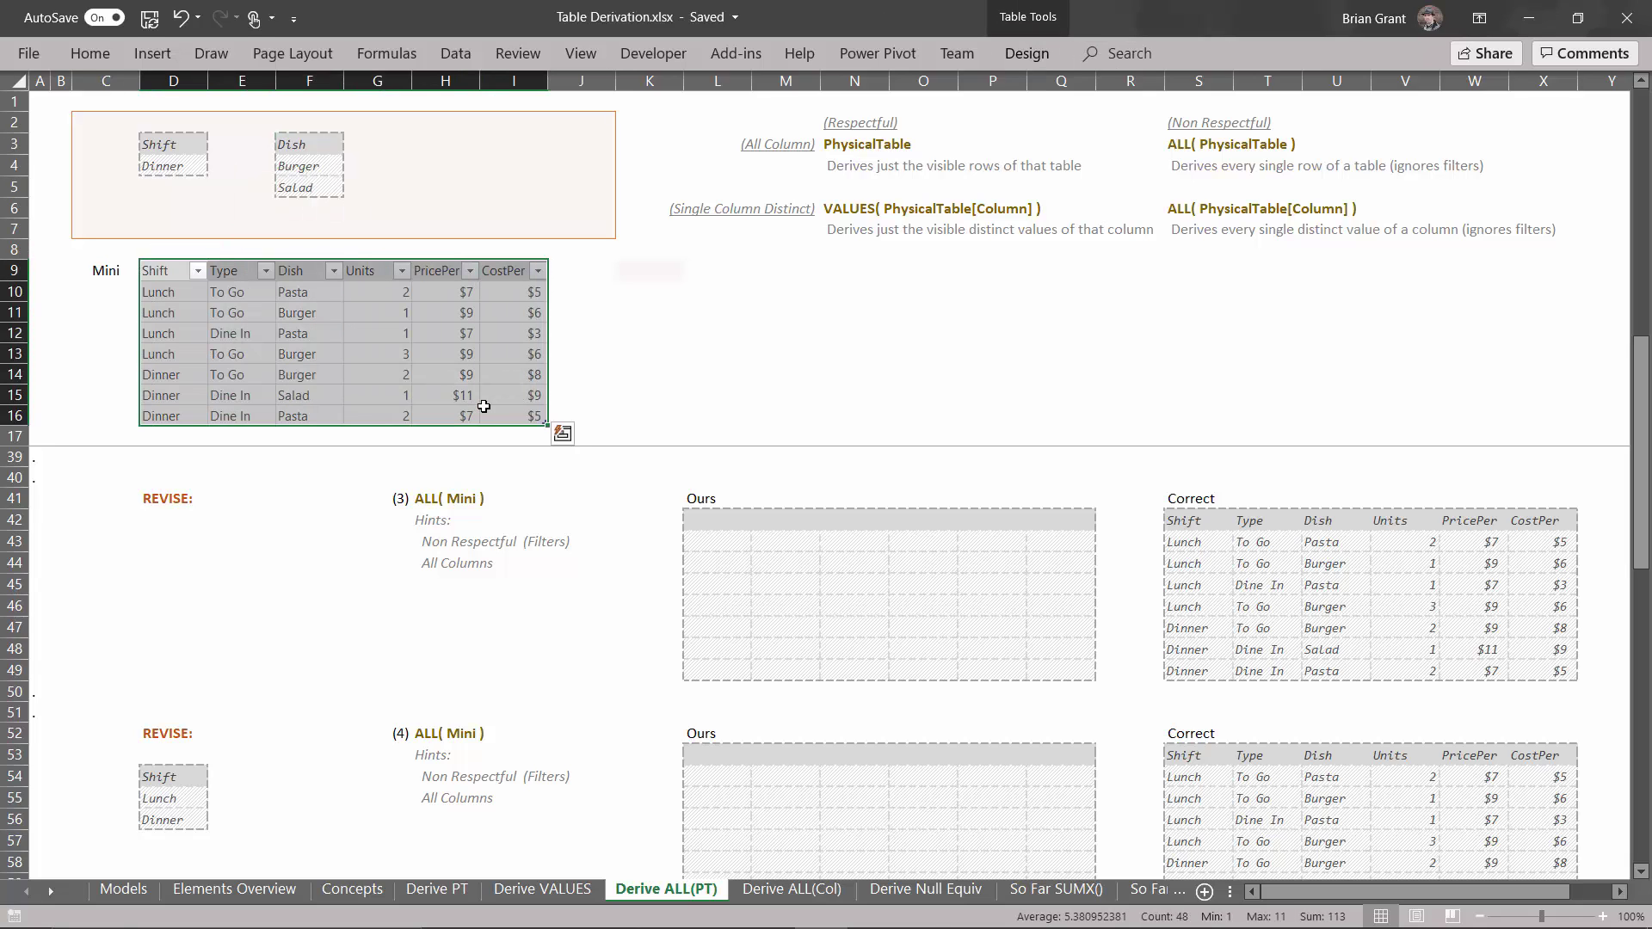
key(ctrl+c)
click(724, 517)
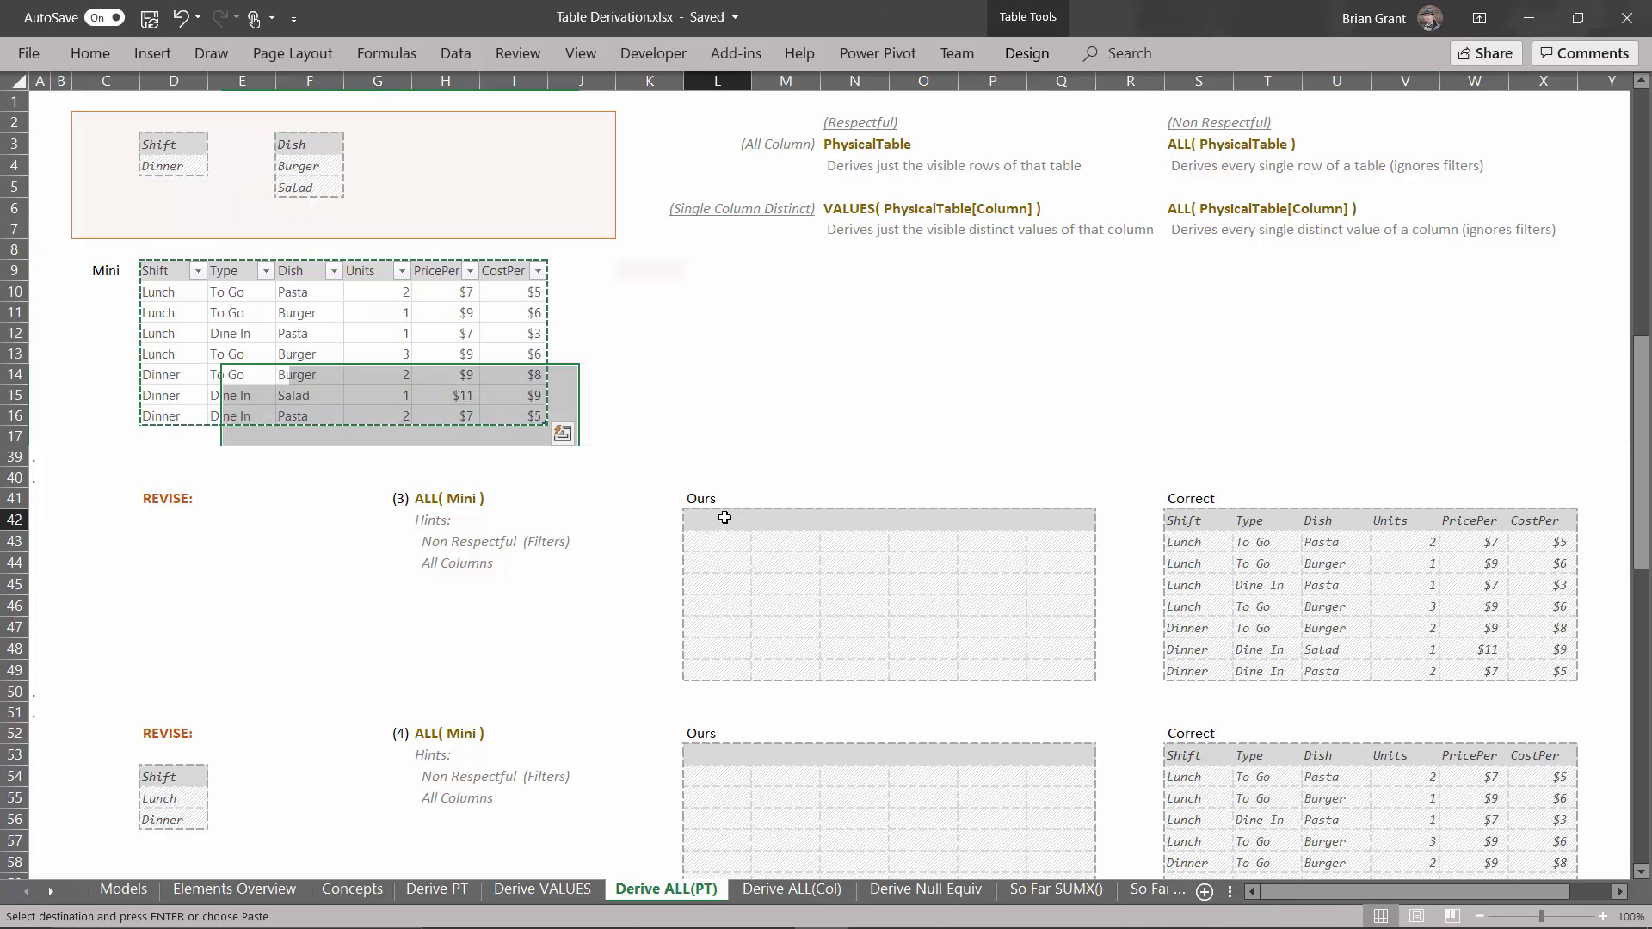
key(ctrl+alt+v)
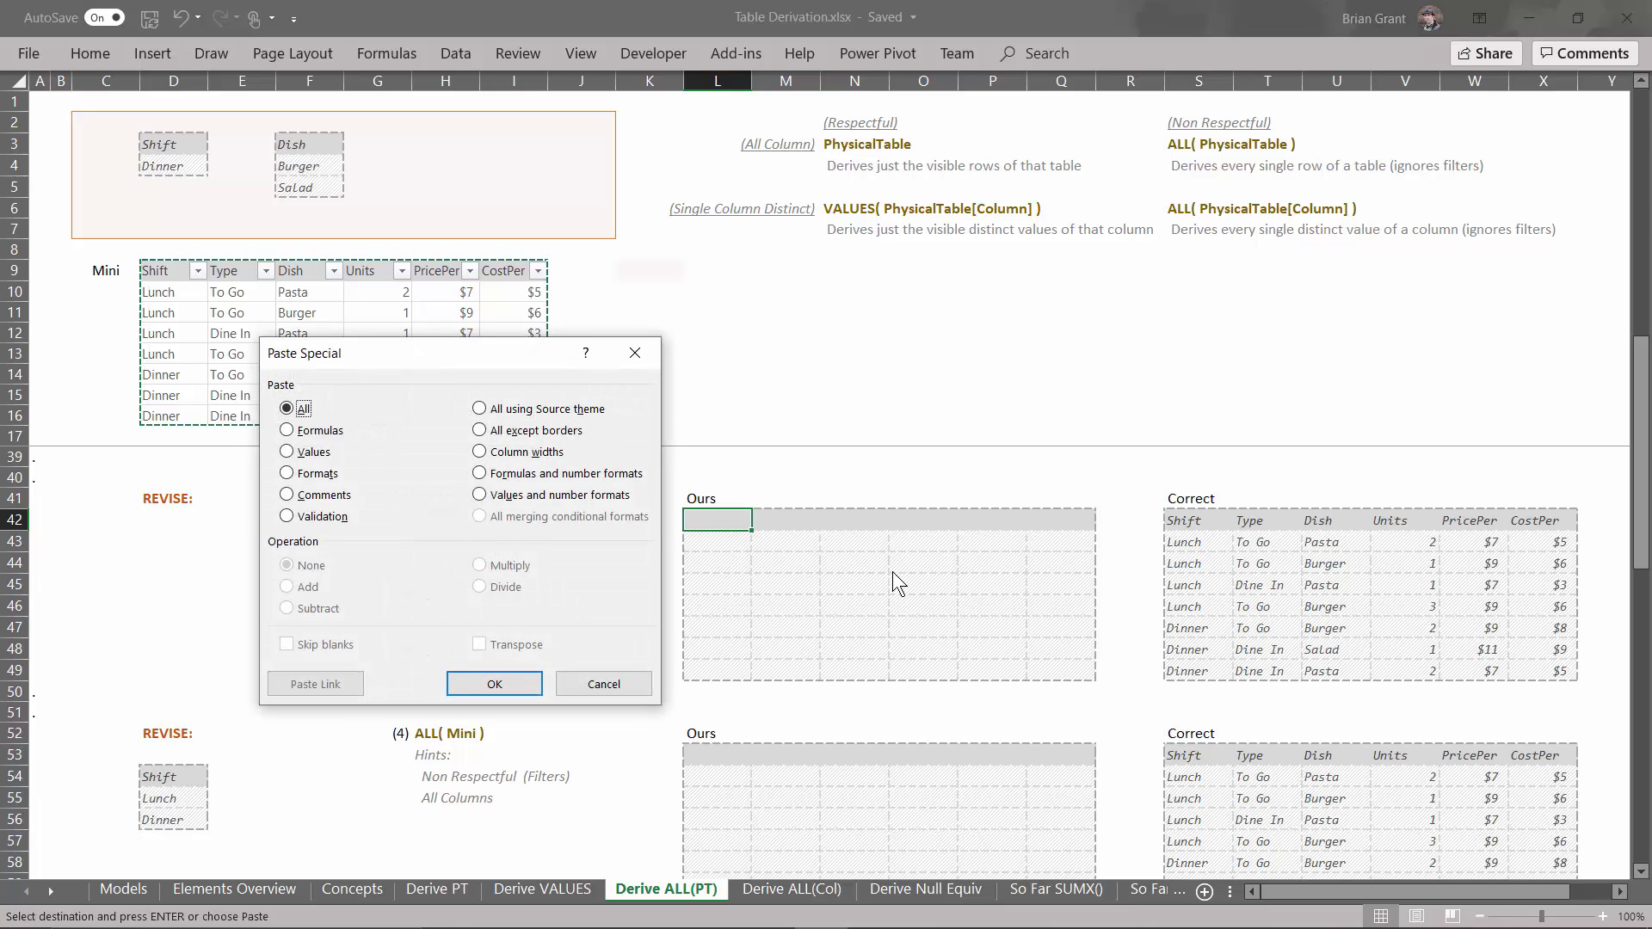
click(596, 497)
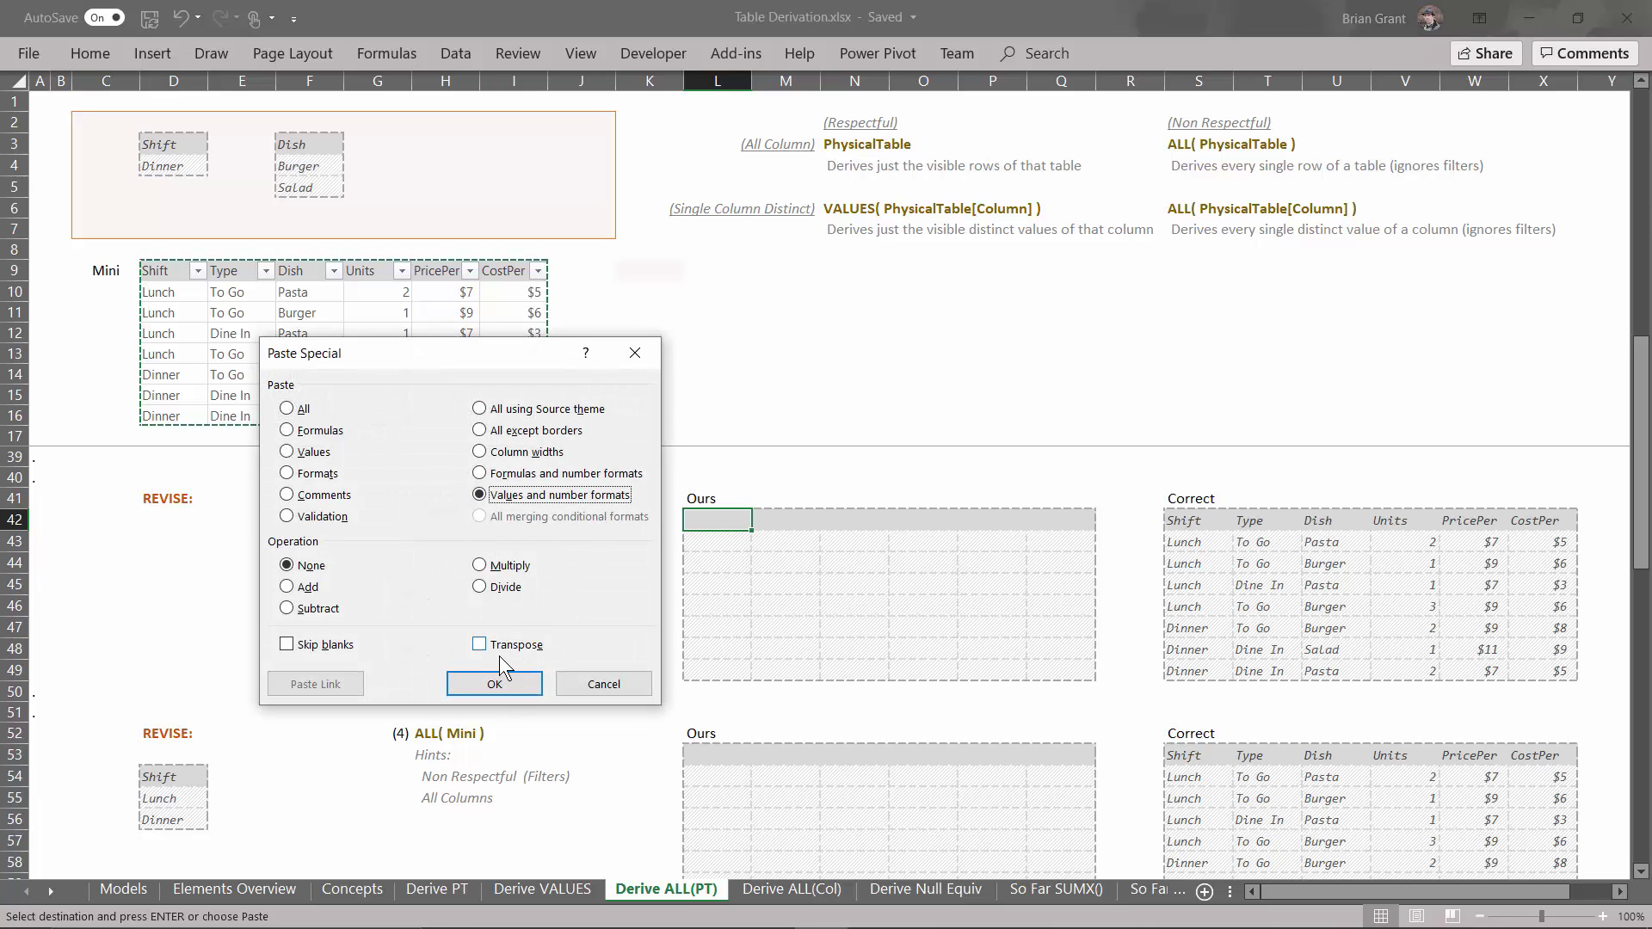
click(489, 686)
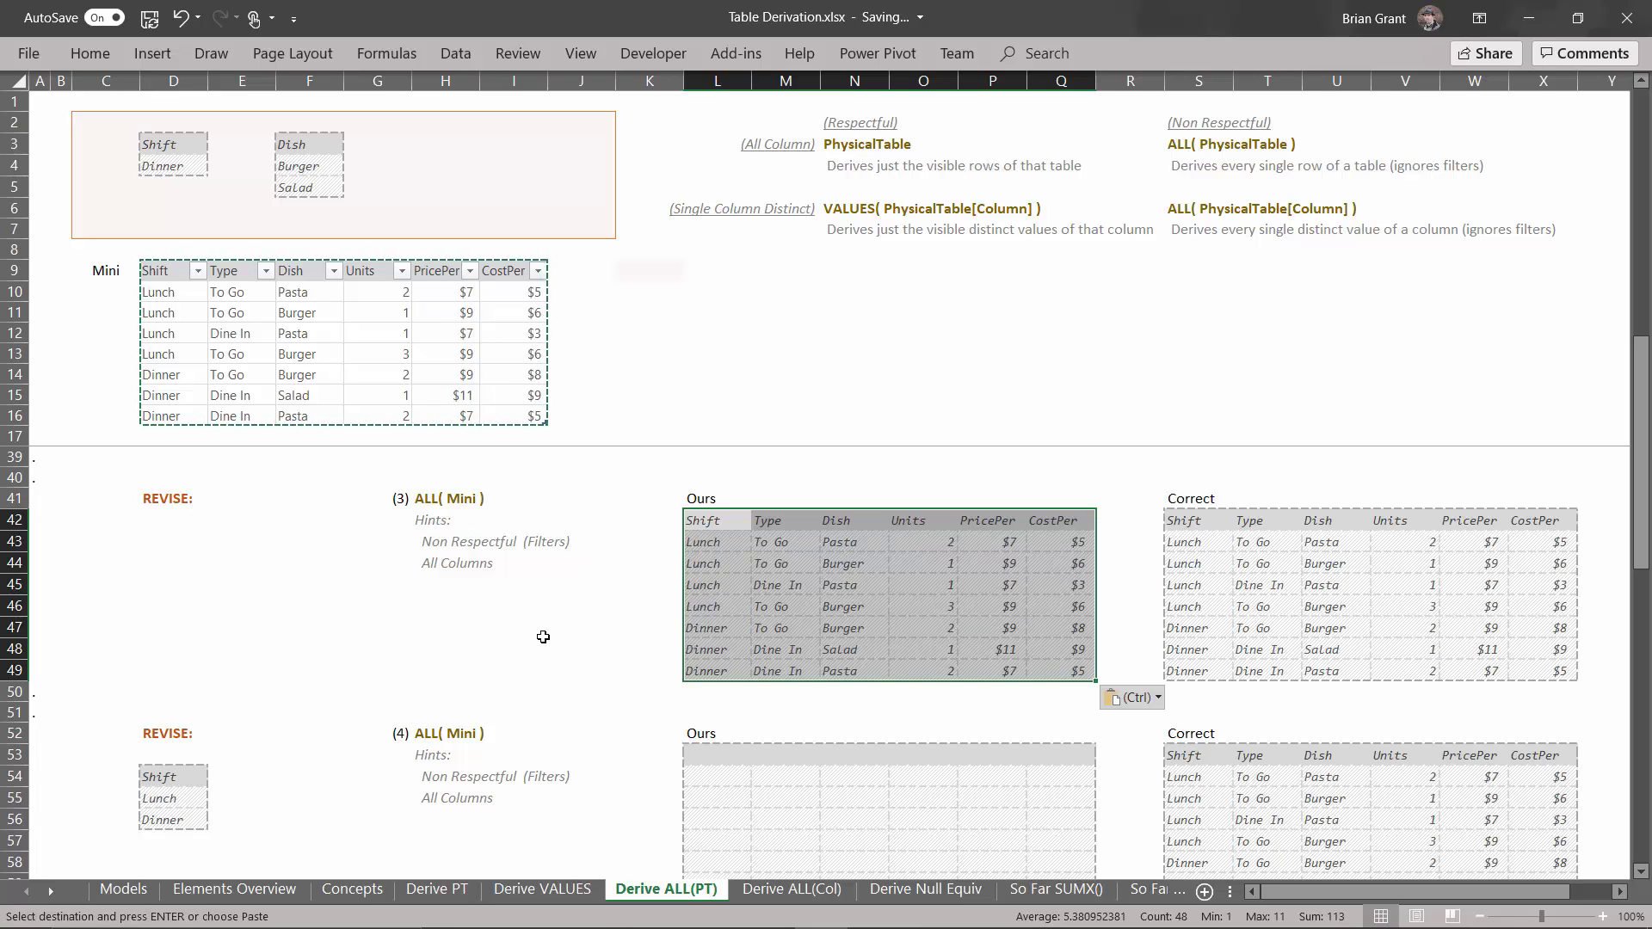
Replace the top Shift box with exercise 4's Lunch and Dinner criteria, moving D54:D56 to D3:D5
scroll(445, 630, down, 2)
scroll(445, 630, down, 2)
scroll(445, 630, up, 2)
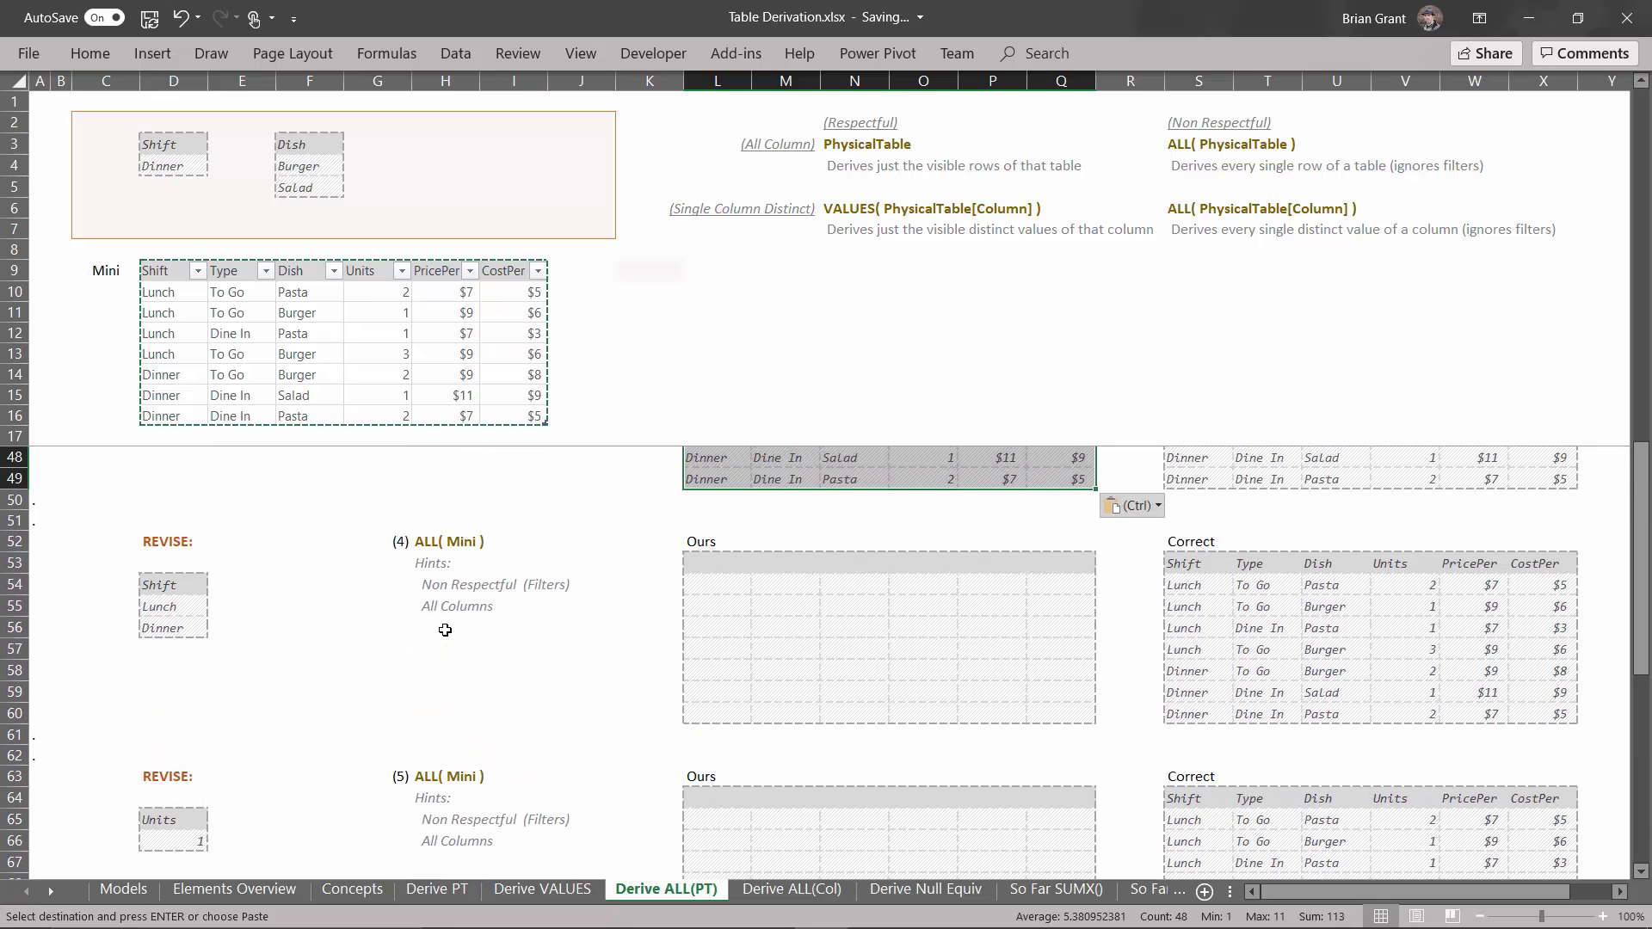
drag(189, 583, 190, 627)
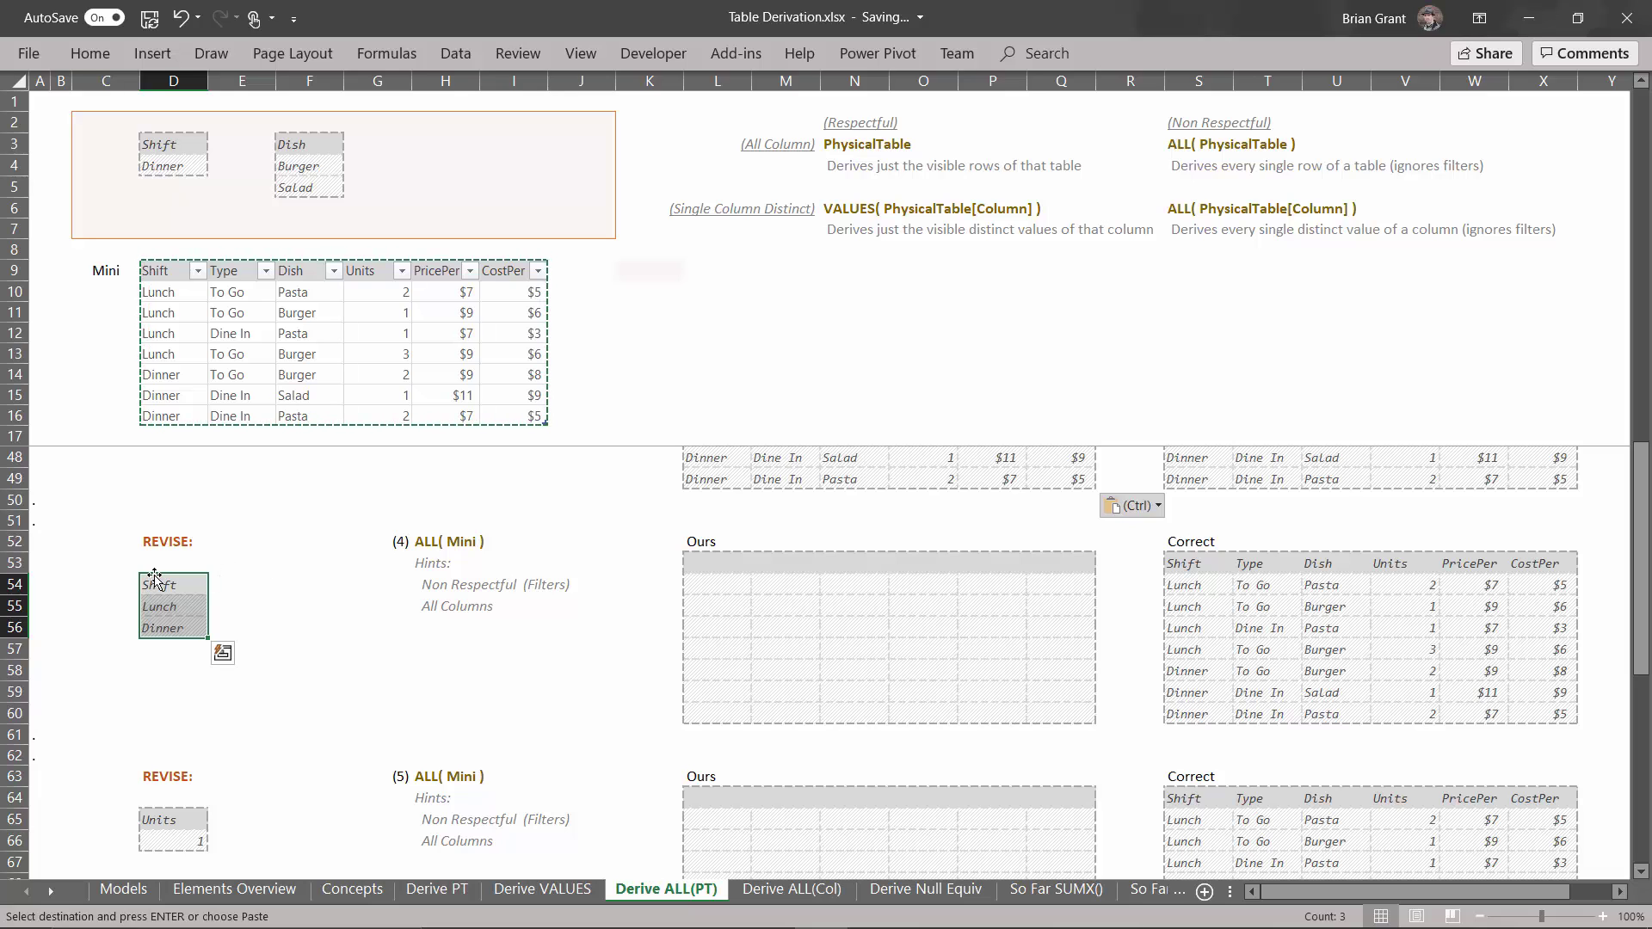
drag(147, 584, 184, 143)
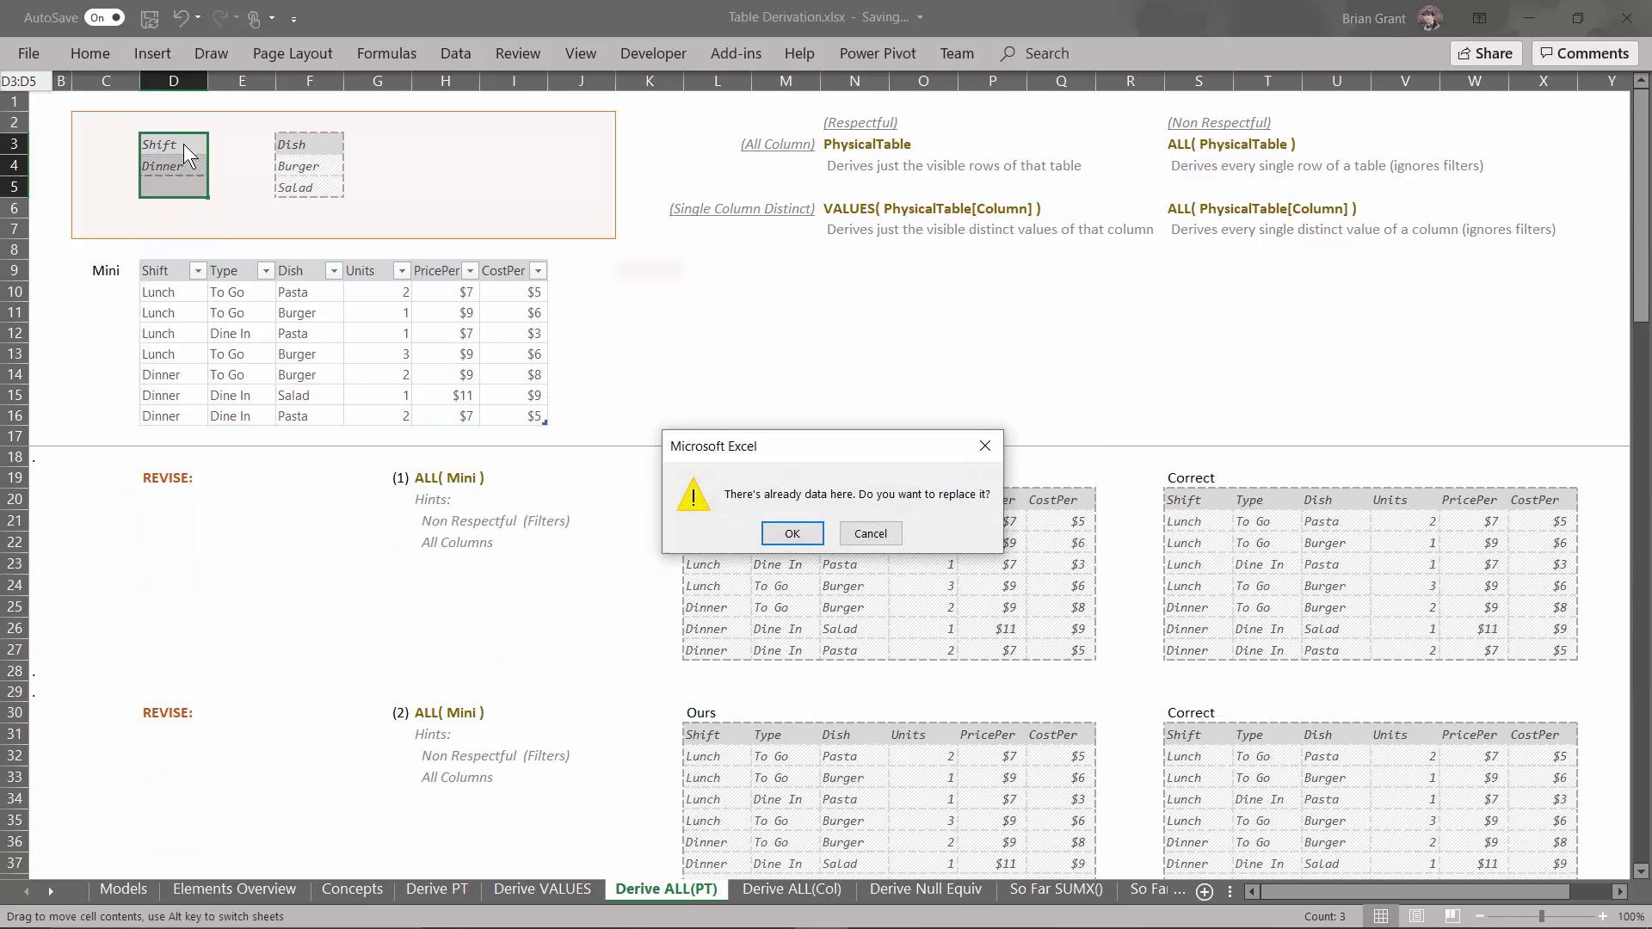
click(797, 535)
scroll(268, 566, down, 3)
Copy the Mini table D9:I16 and paste it at L53 as values and number formats
scroll(268, 566, down, 5)
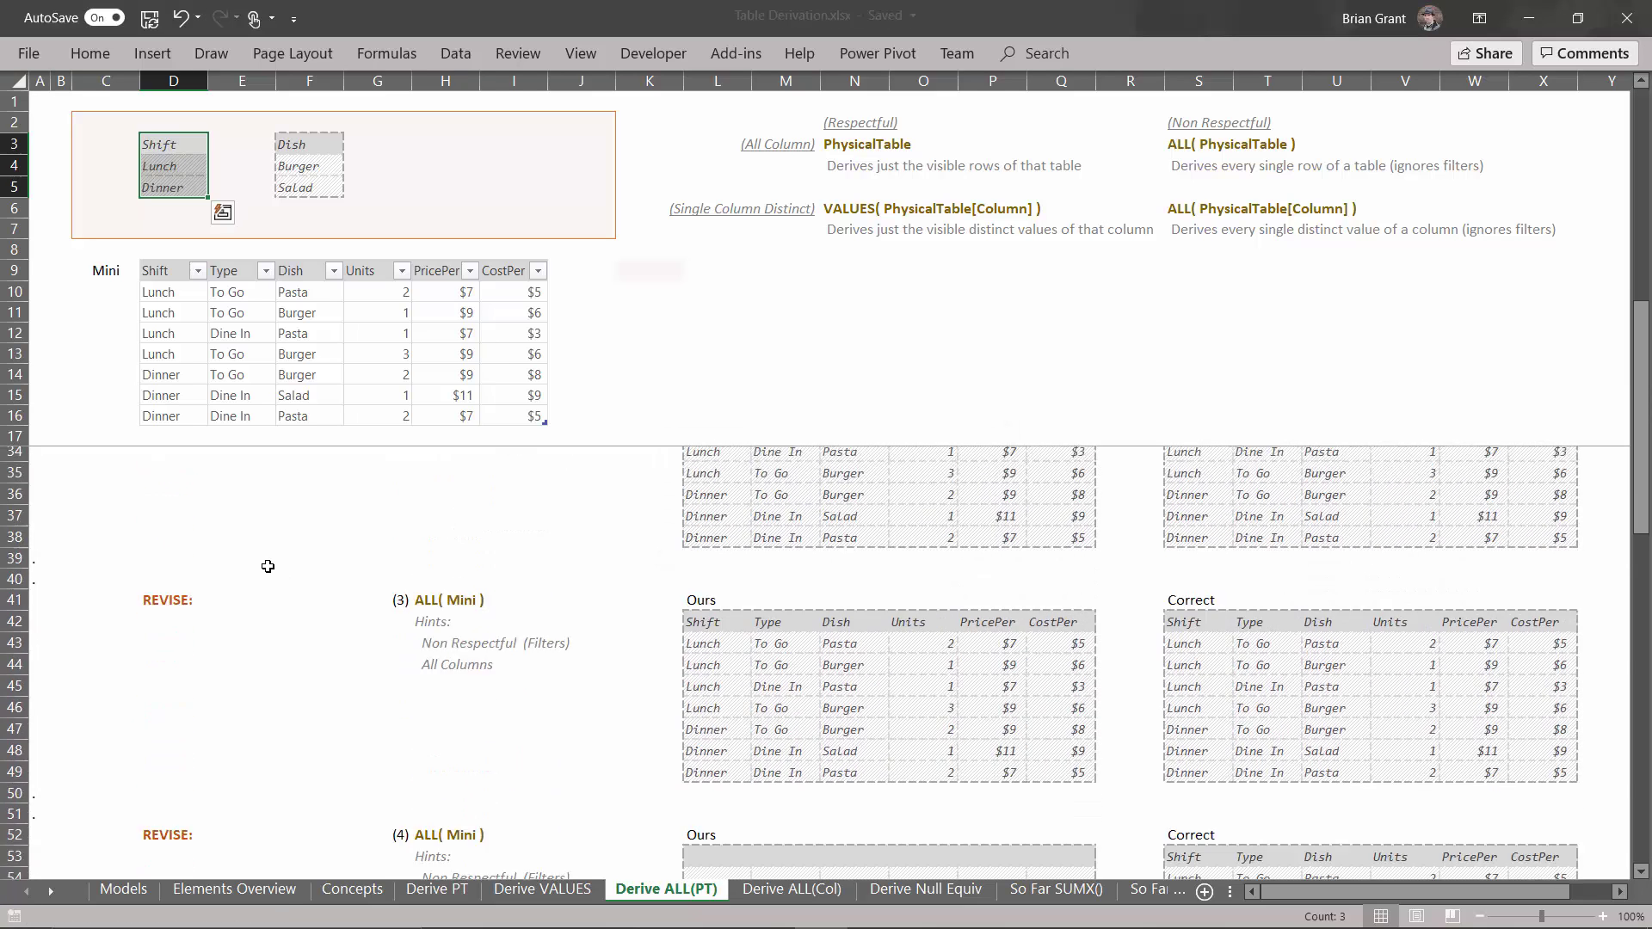
scroll(268, 567, down, 2)
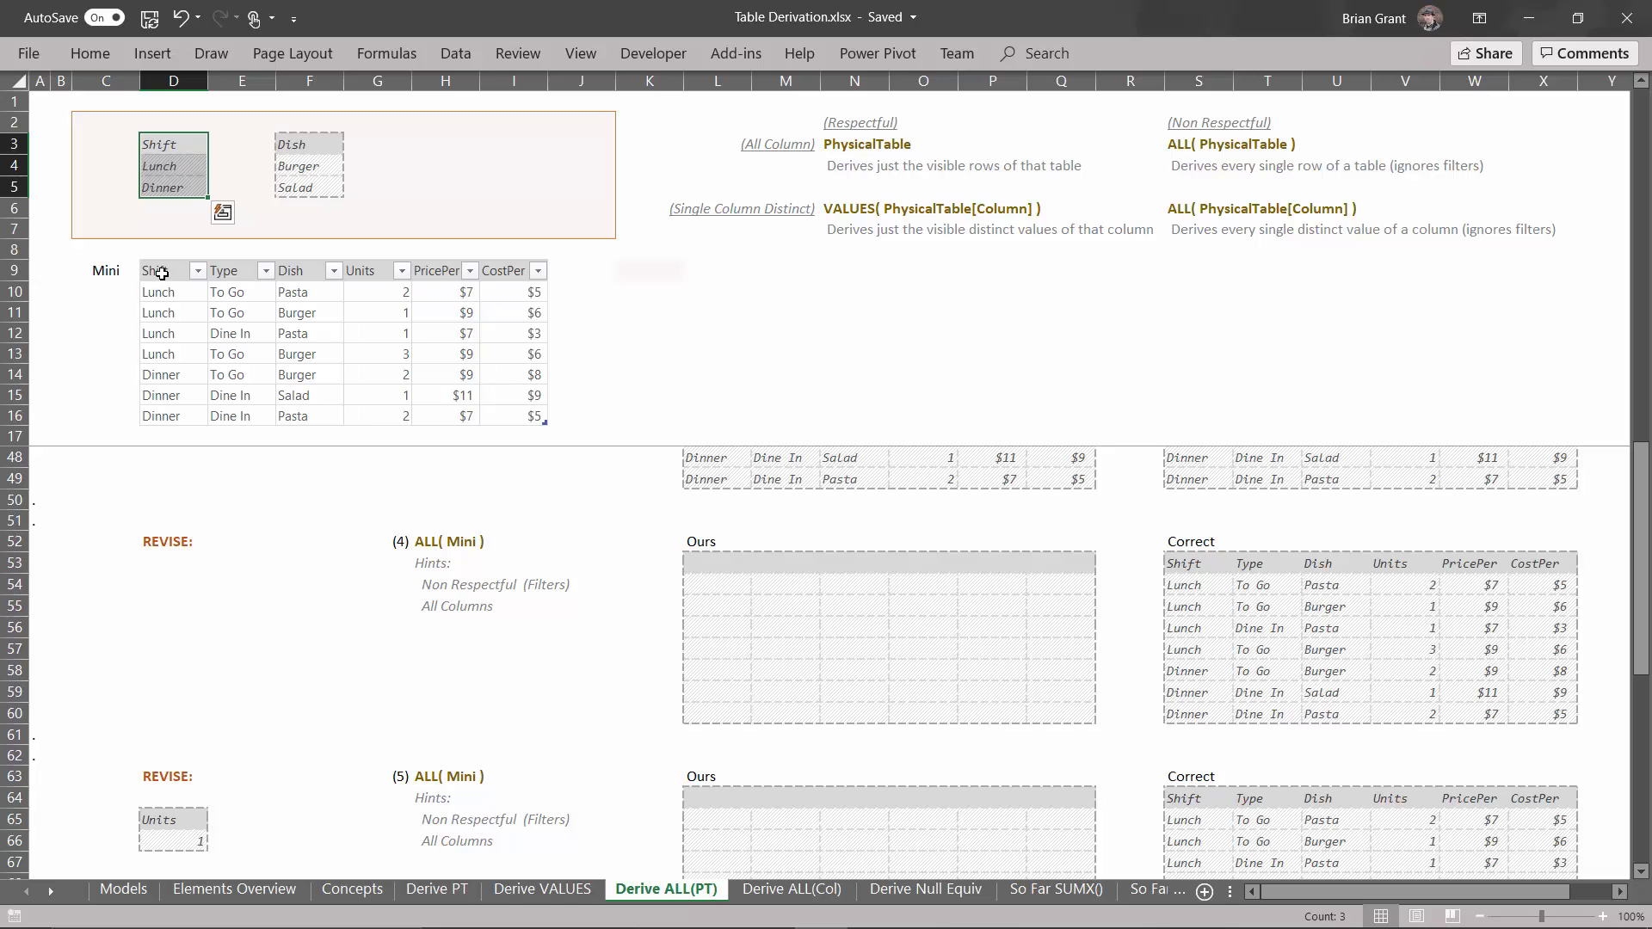
drag(162, 273, 523, 416)
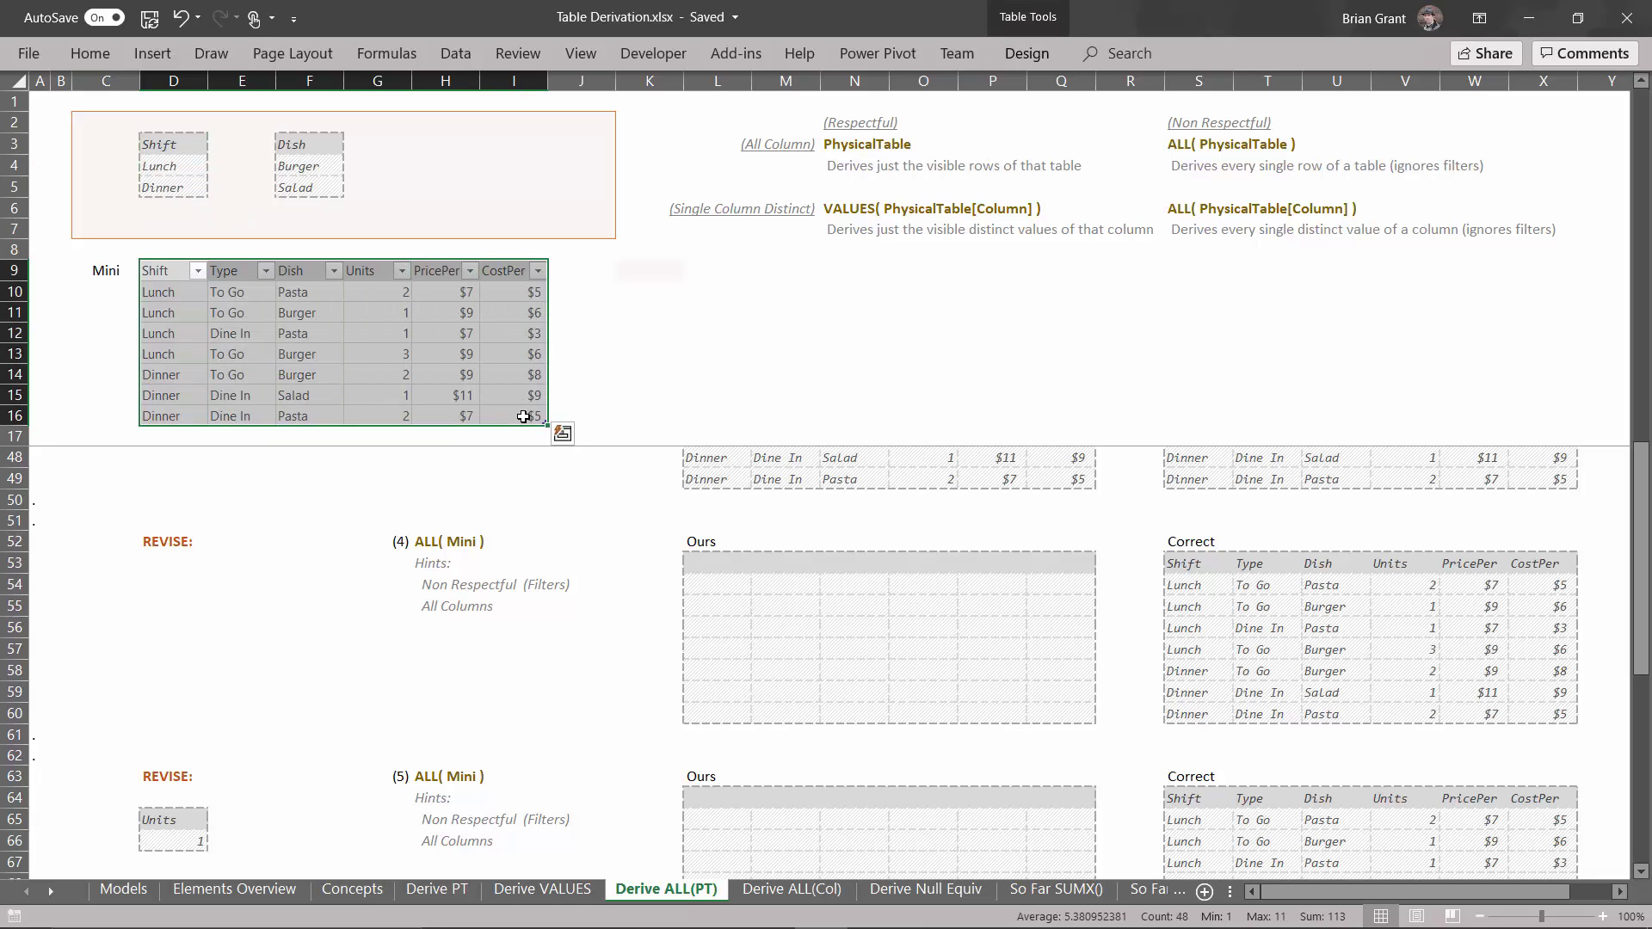
key(ctrl+c)
click(718, 569)
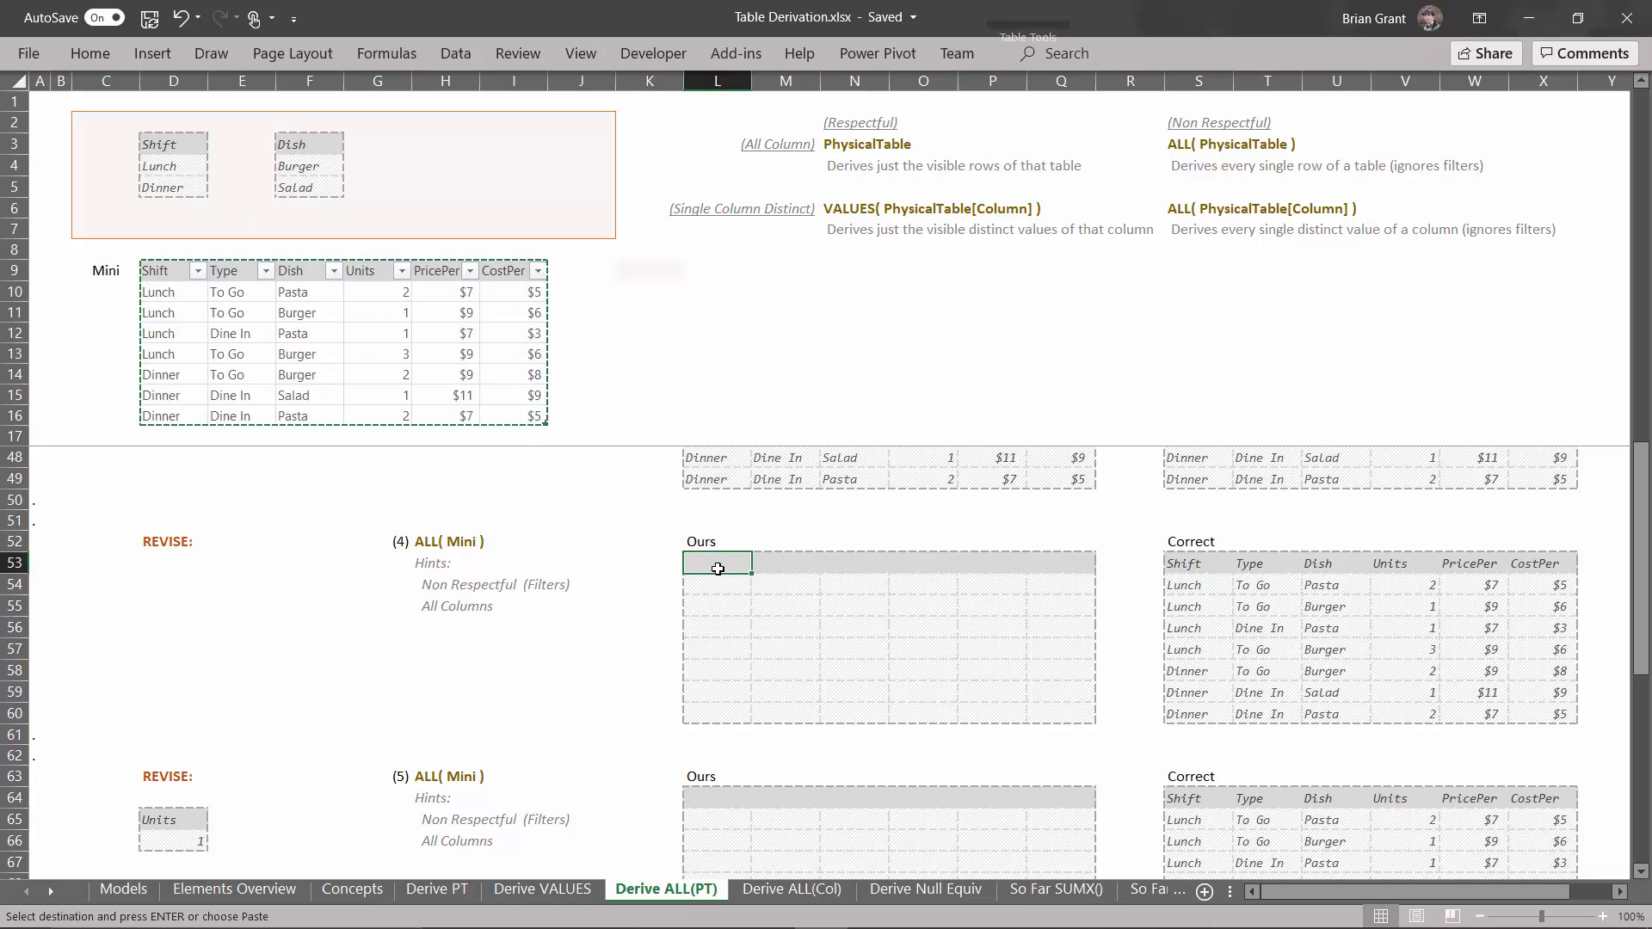
key(ctrl+alt+v)
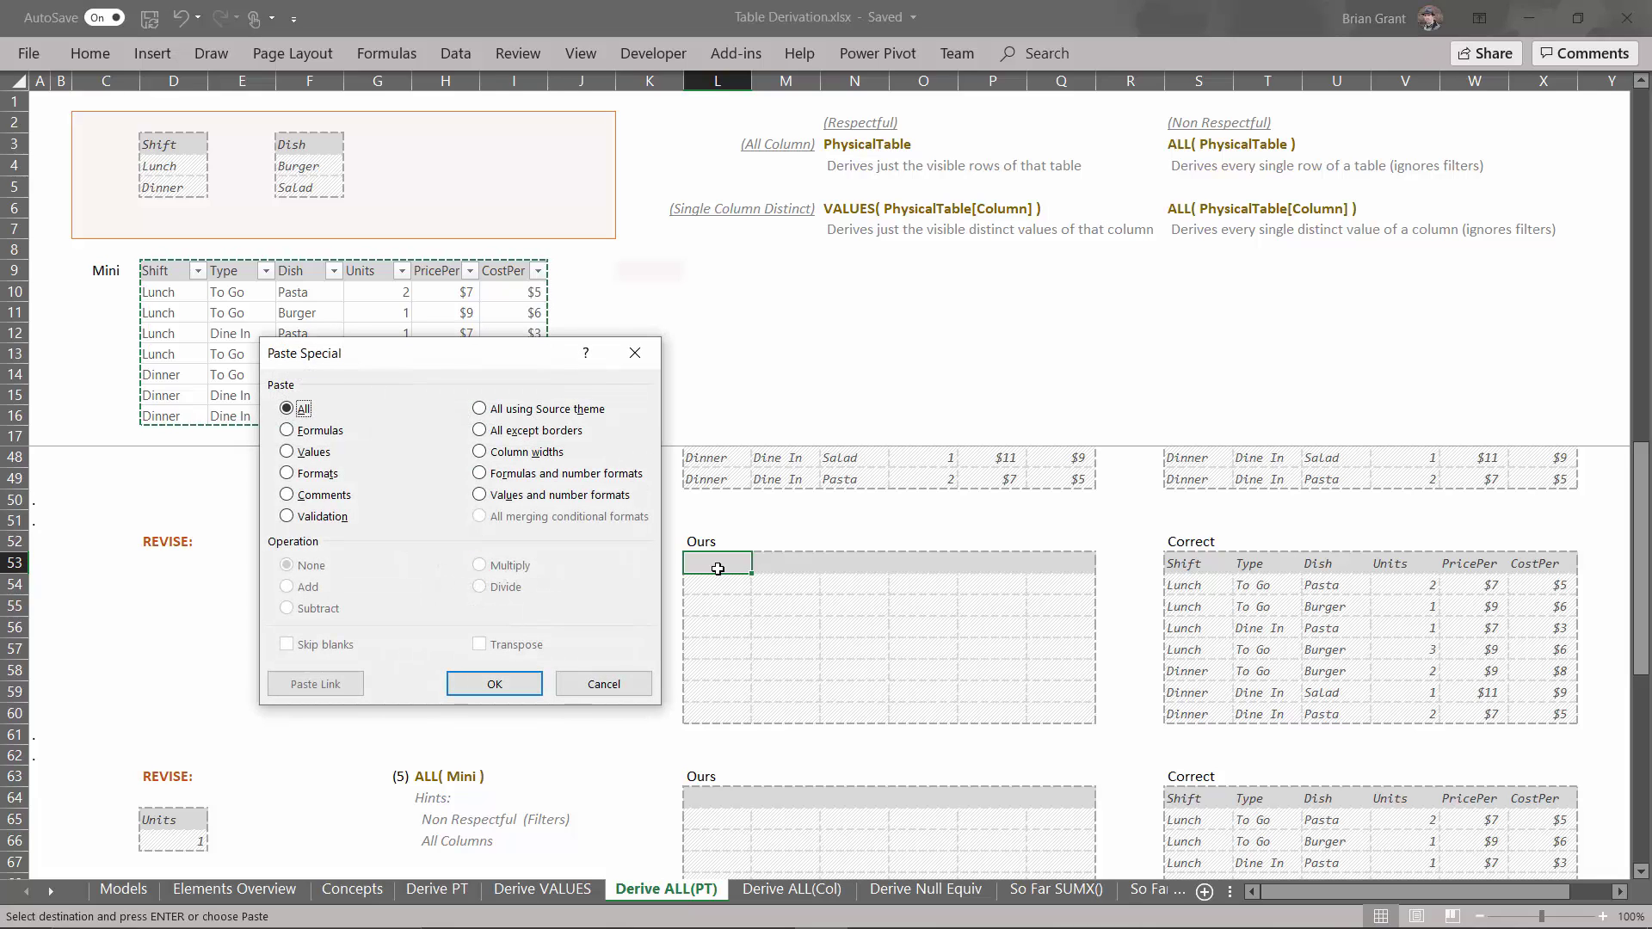
click(506, 498)
click(477, 681)
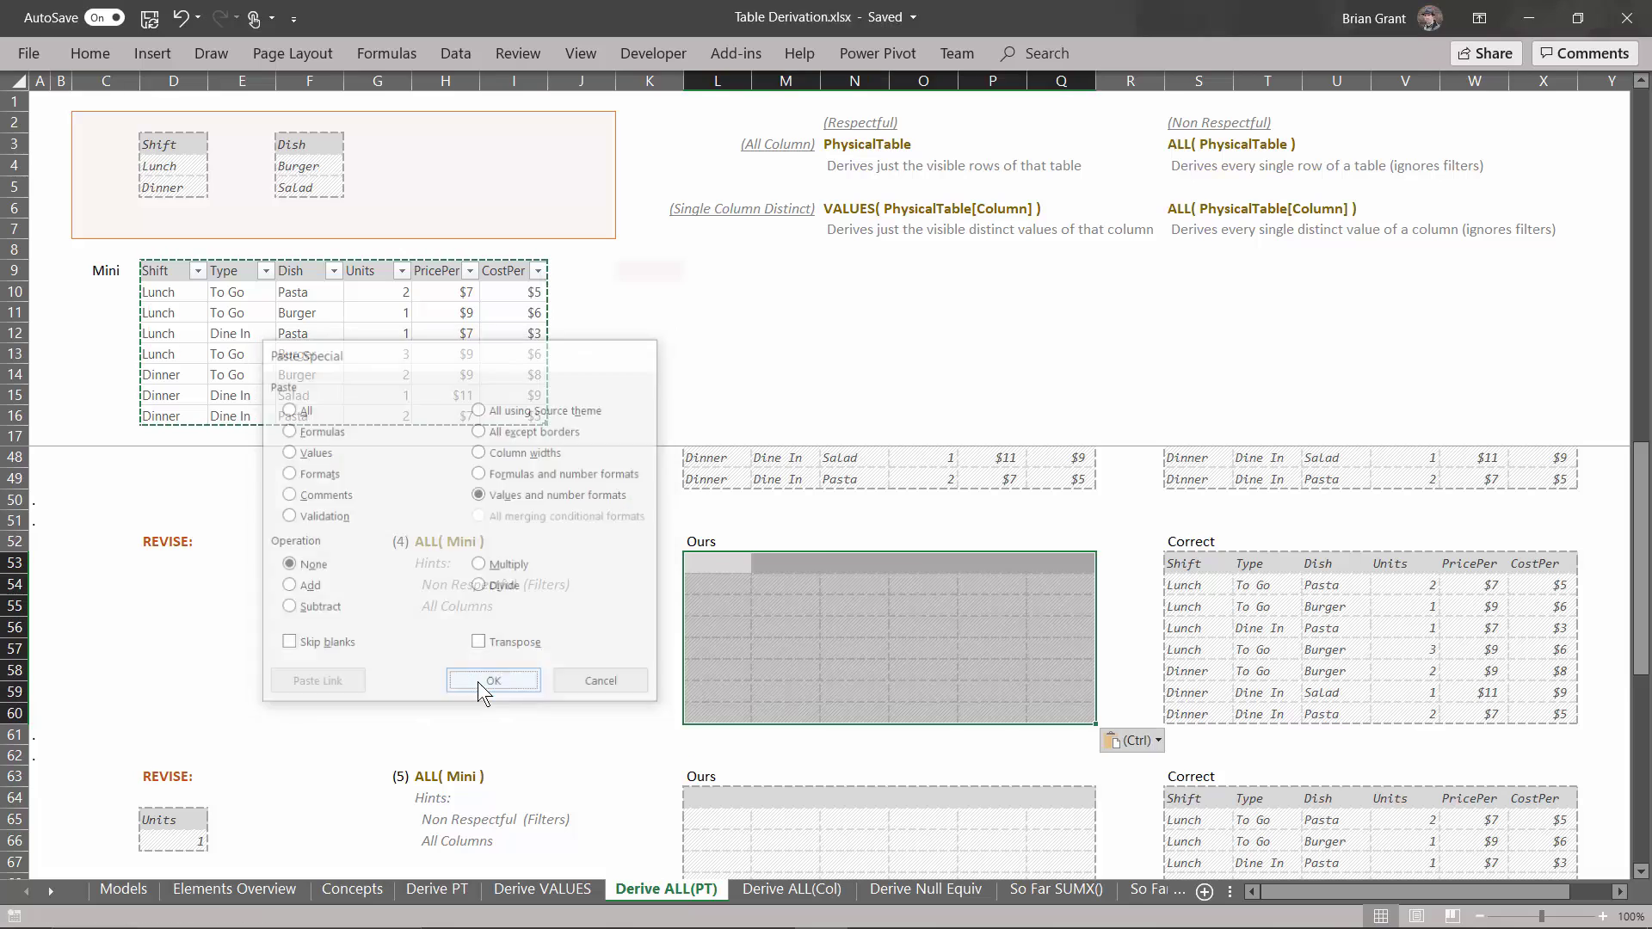
scroll(478, 680, down, 3)
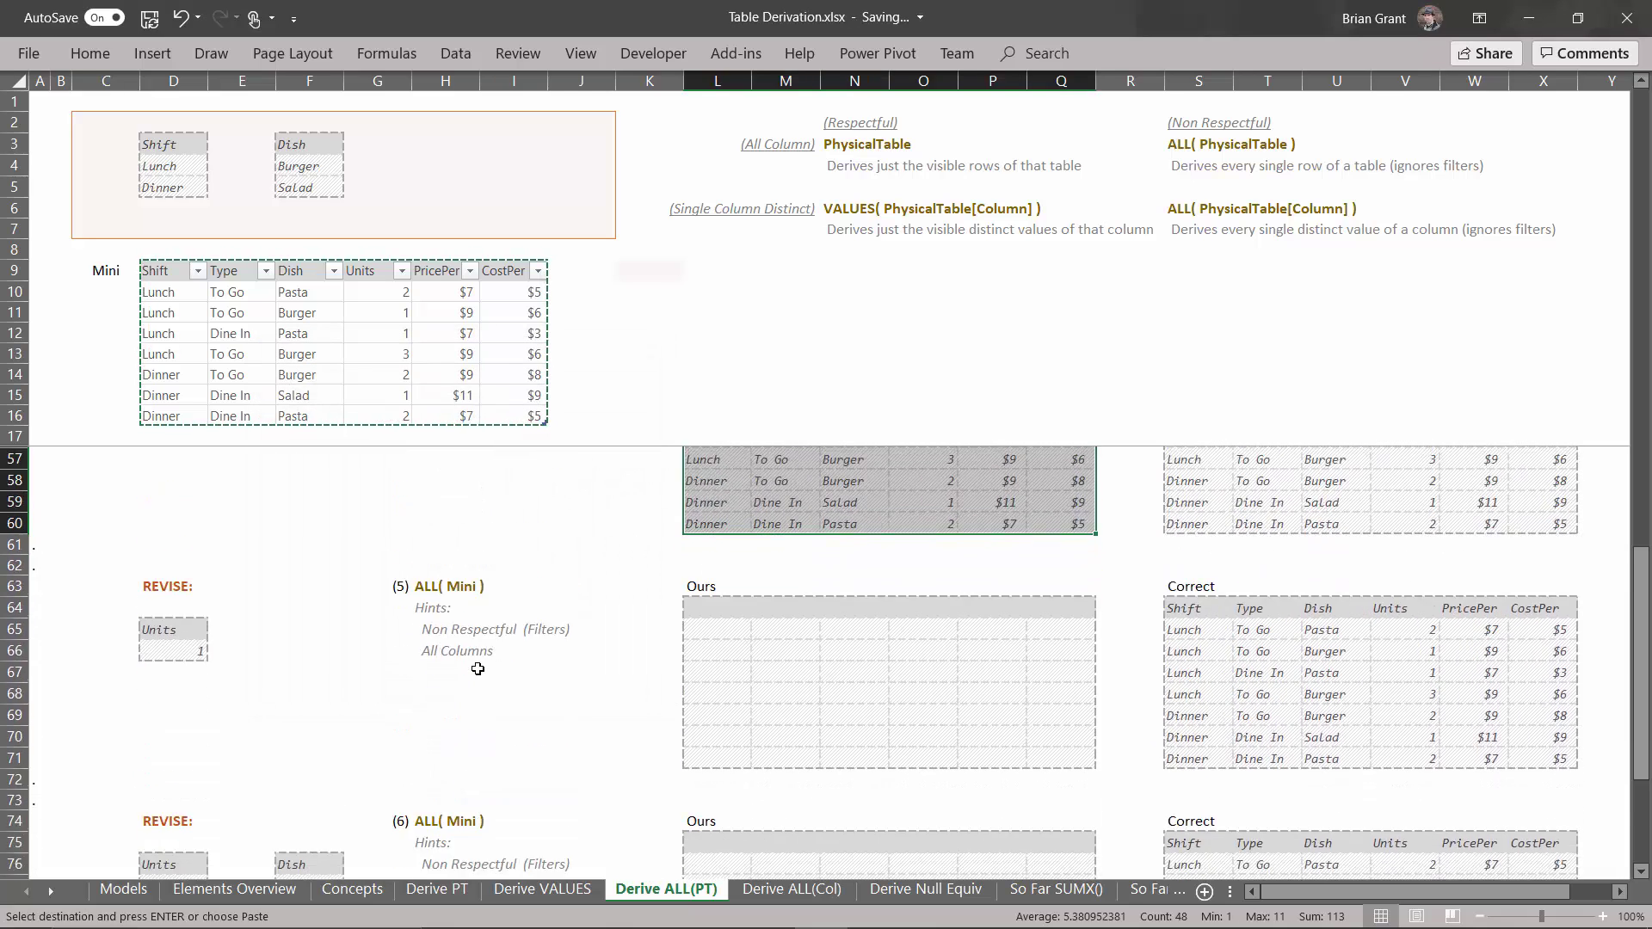
Move exercise 5's Units = 1 criteria box from D65:D66 up to H3:H4
scroll(478, 668, down, 1)
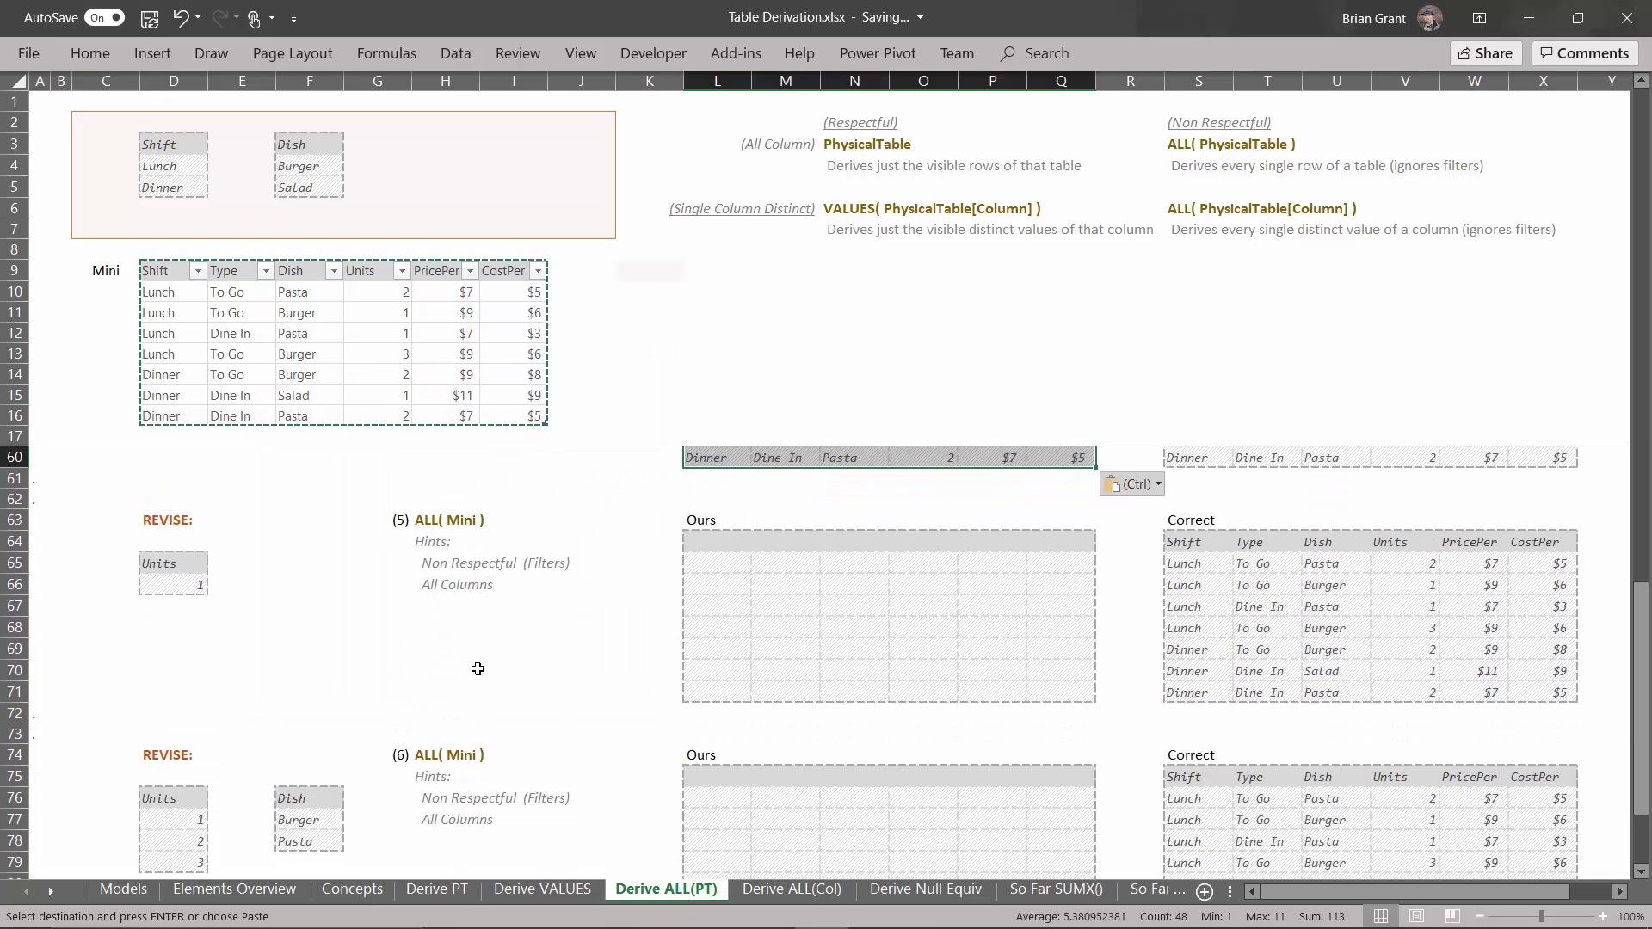
click(185, 565)
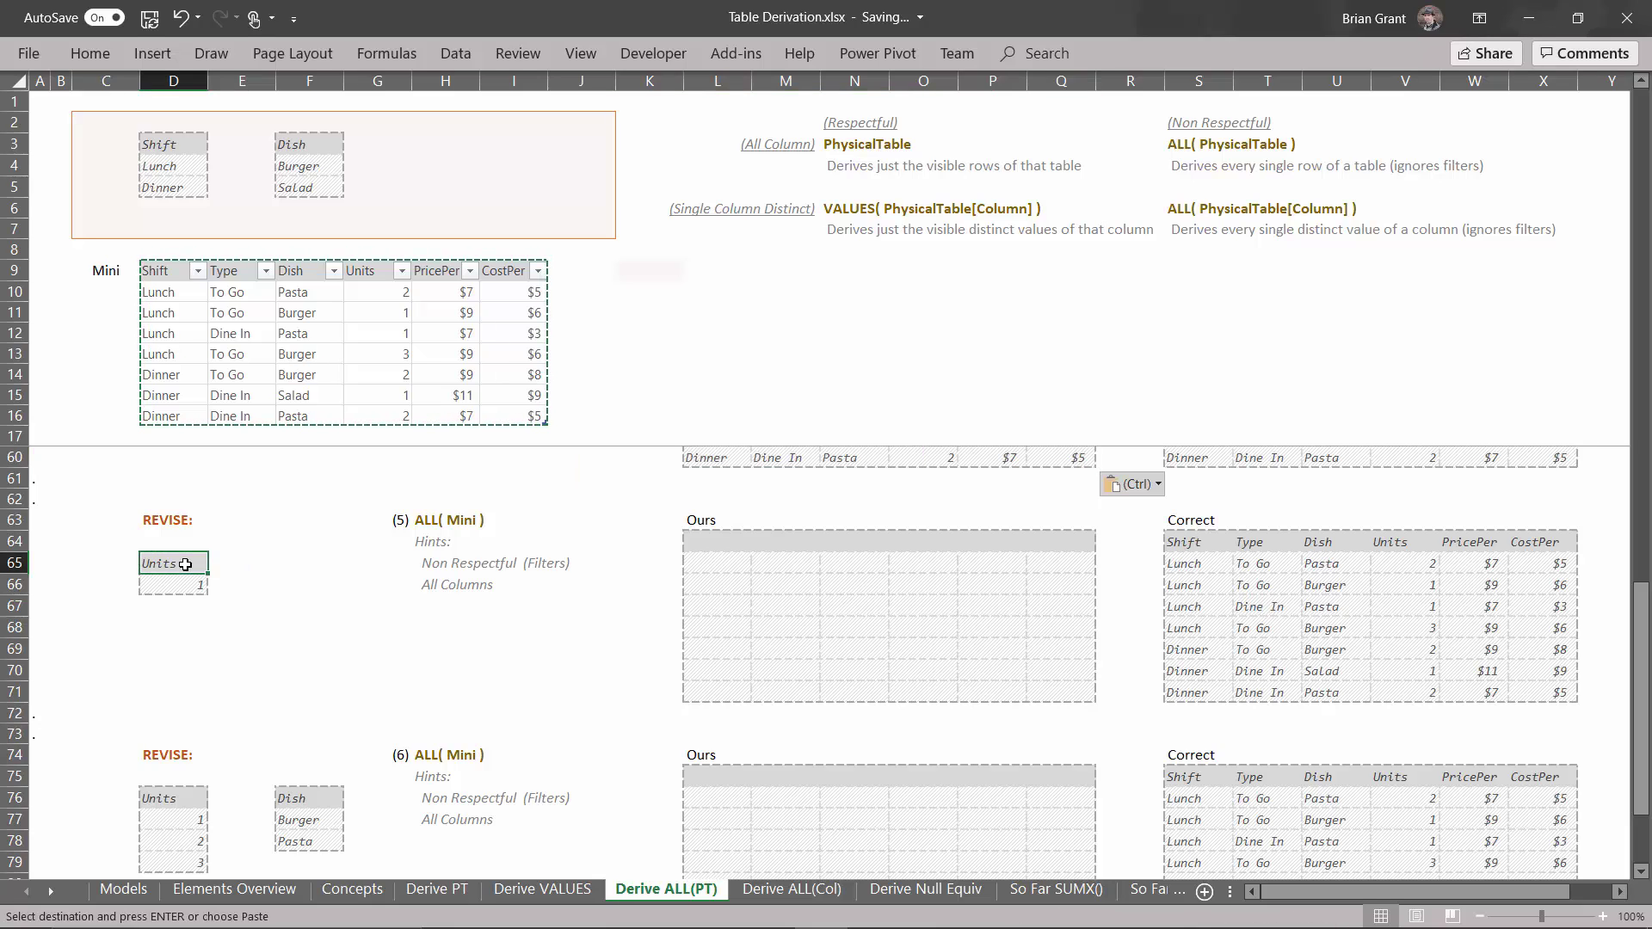
drag(185, 564, 426, 139)
scroll(430, 608, down, 8)
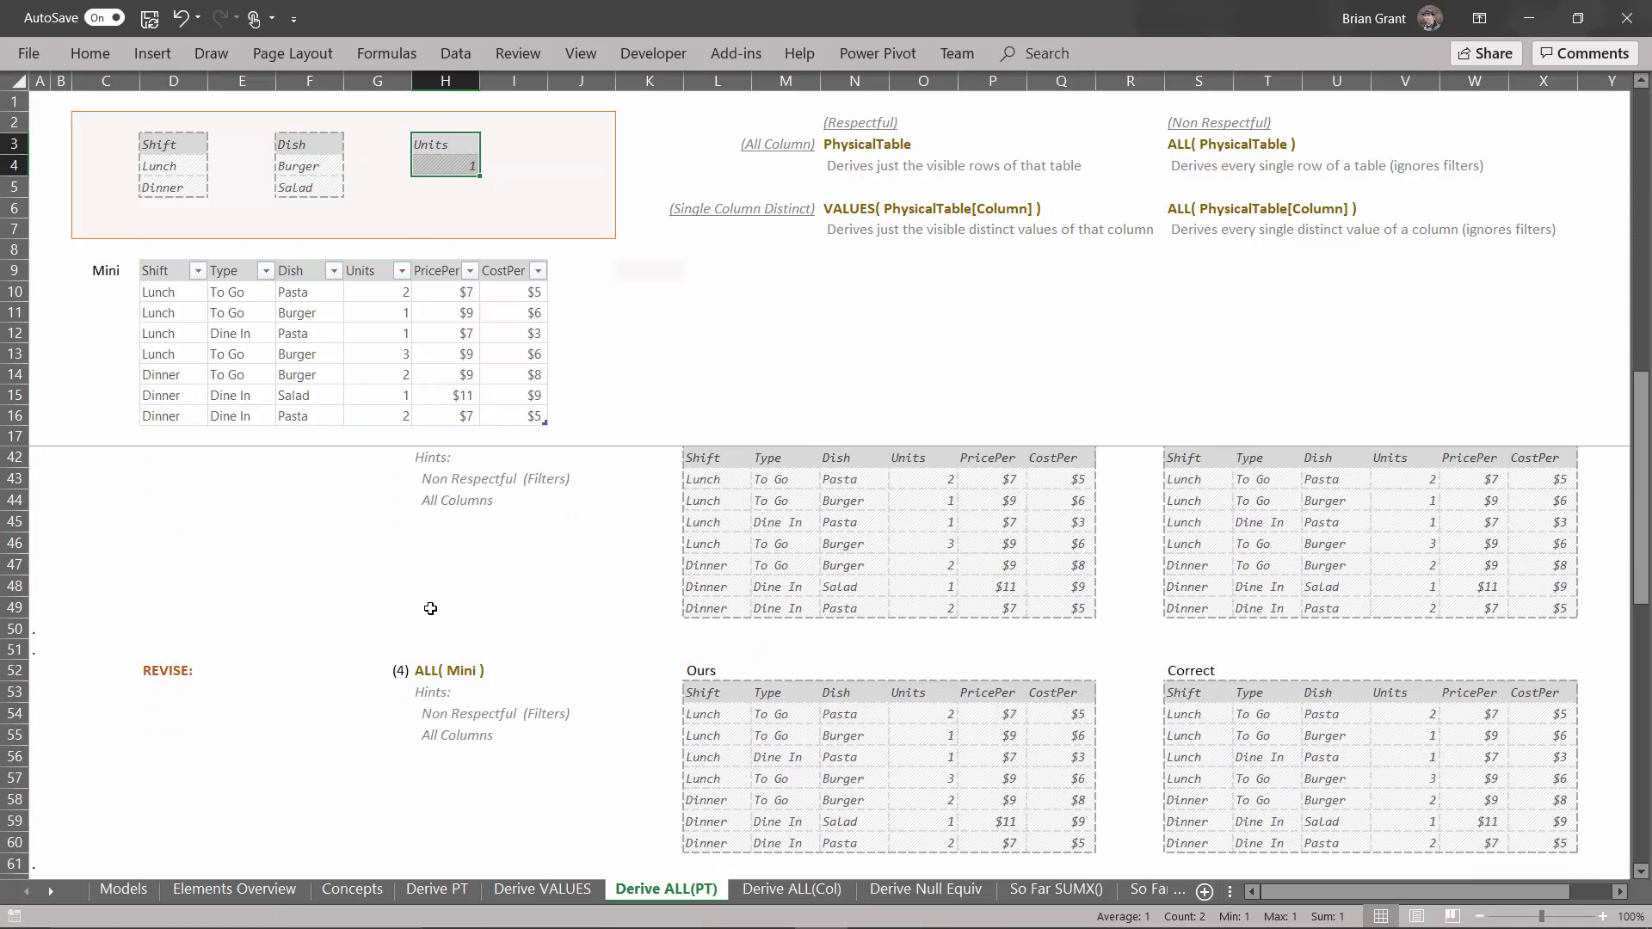
scroll(430, 608, down, 5)
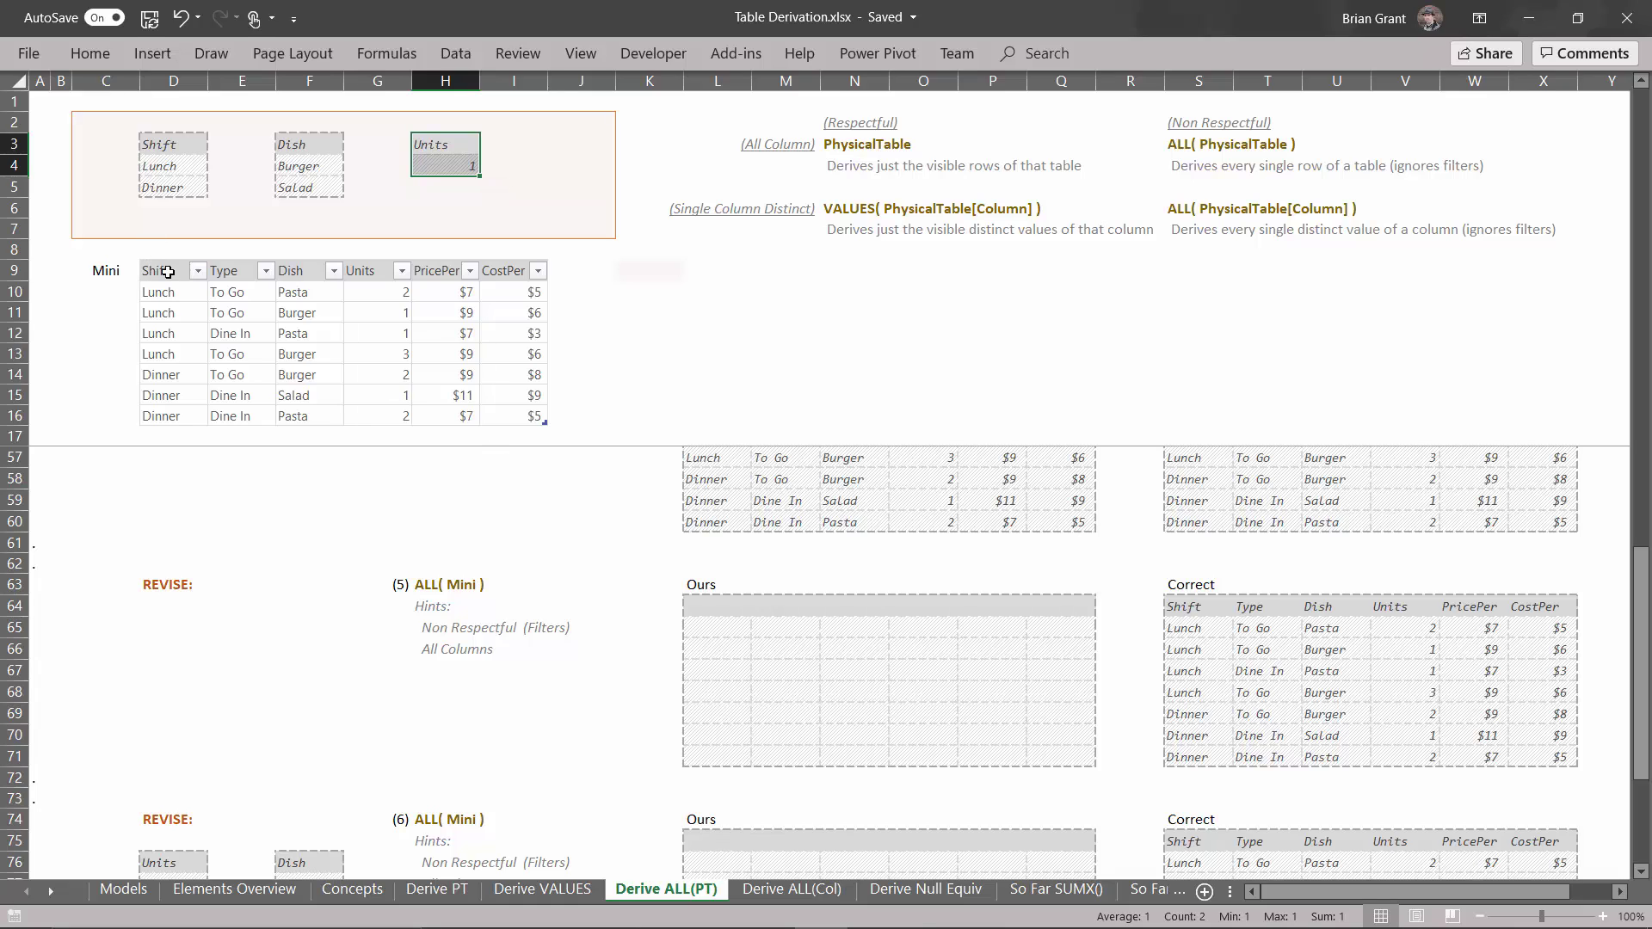
Copy the Mini table D9:I16 and paste it at L64 as values and number formats
drag(168, 272, 543, 417)
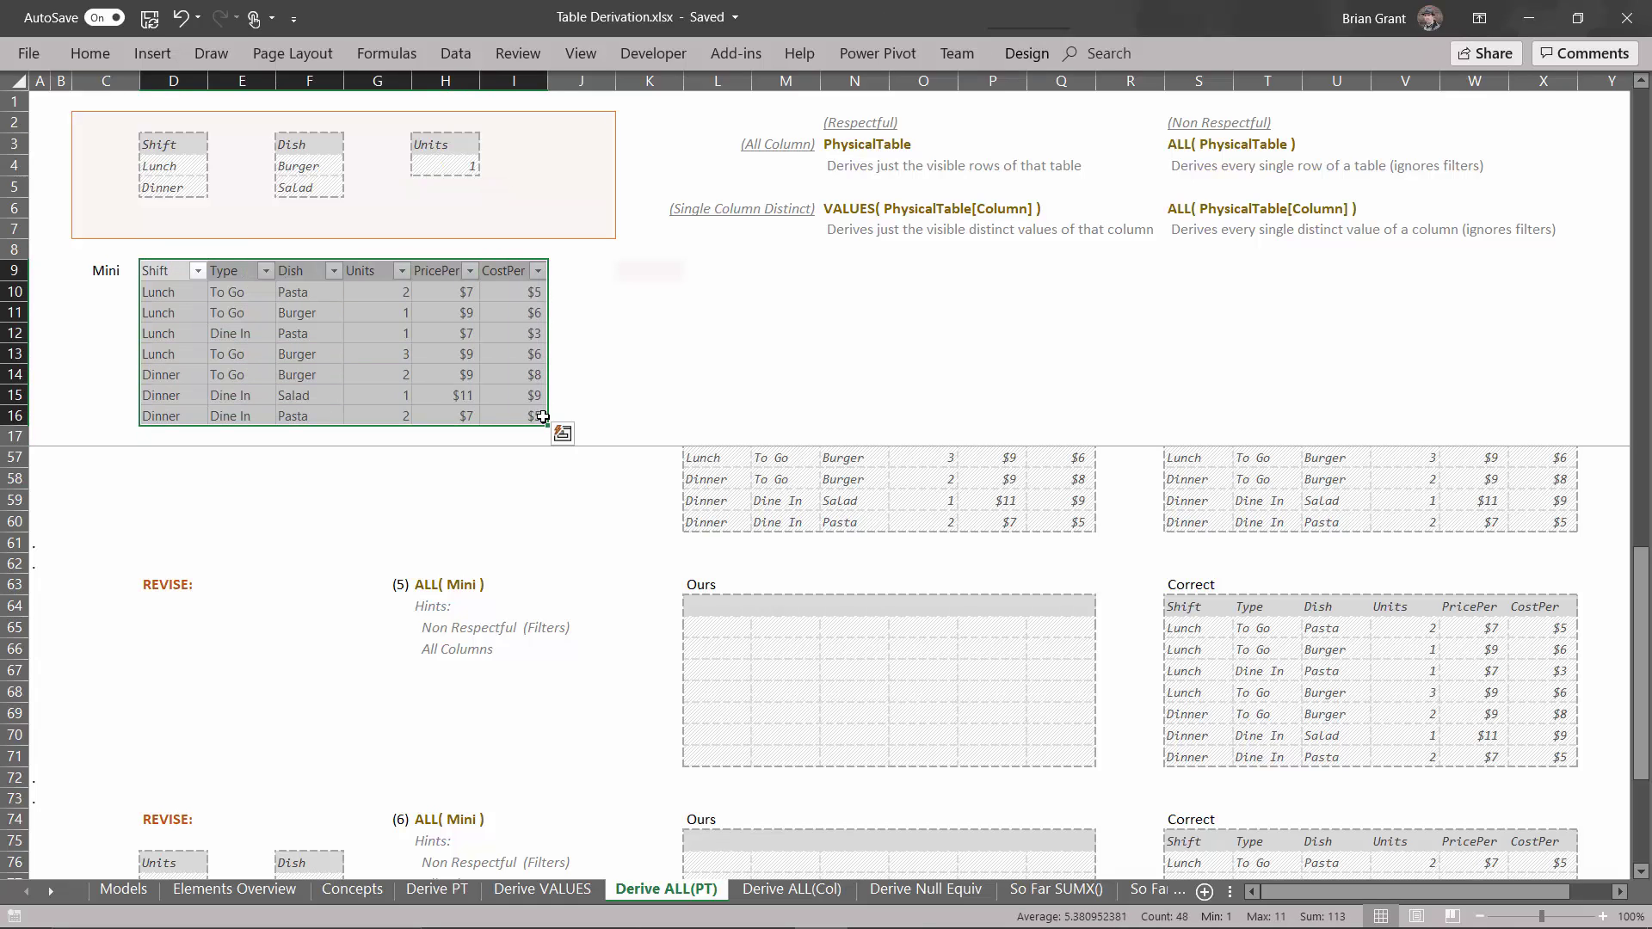
key(ctrl+c)
click(697, 607)
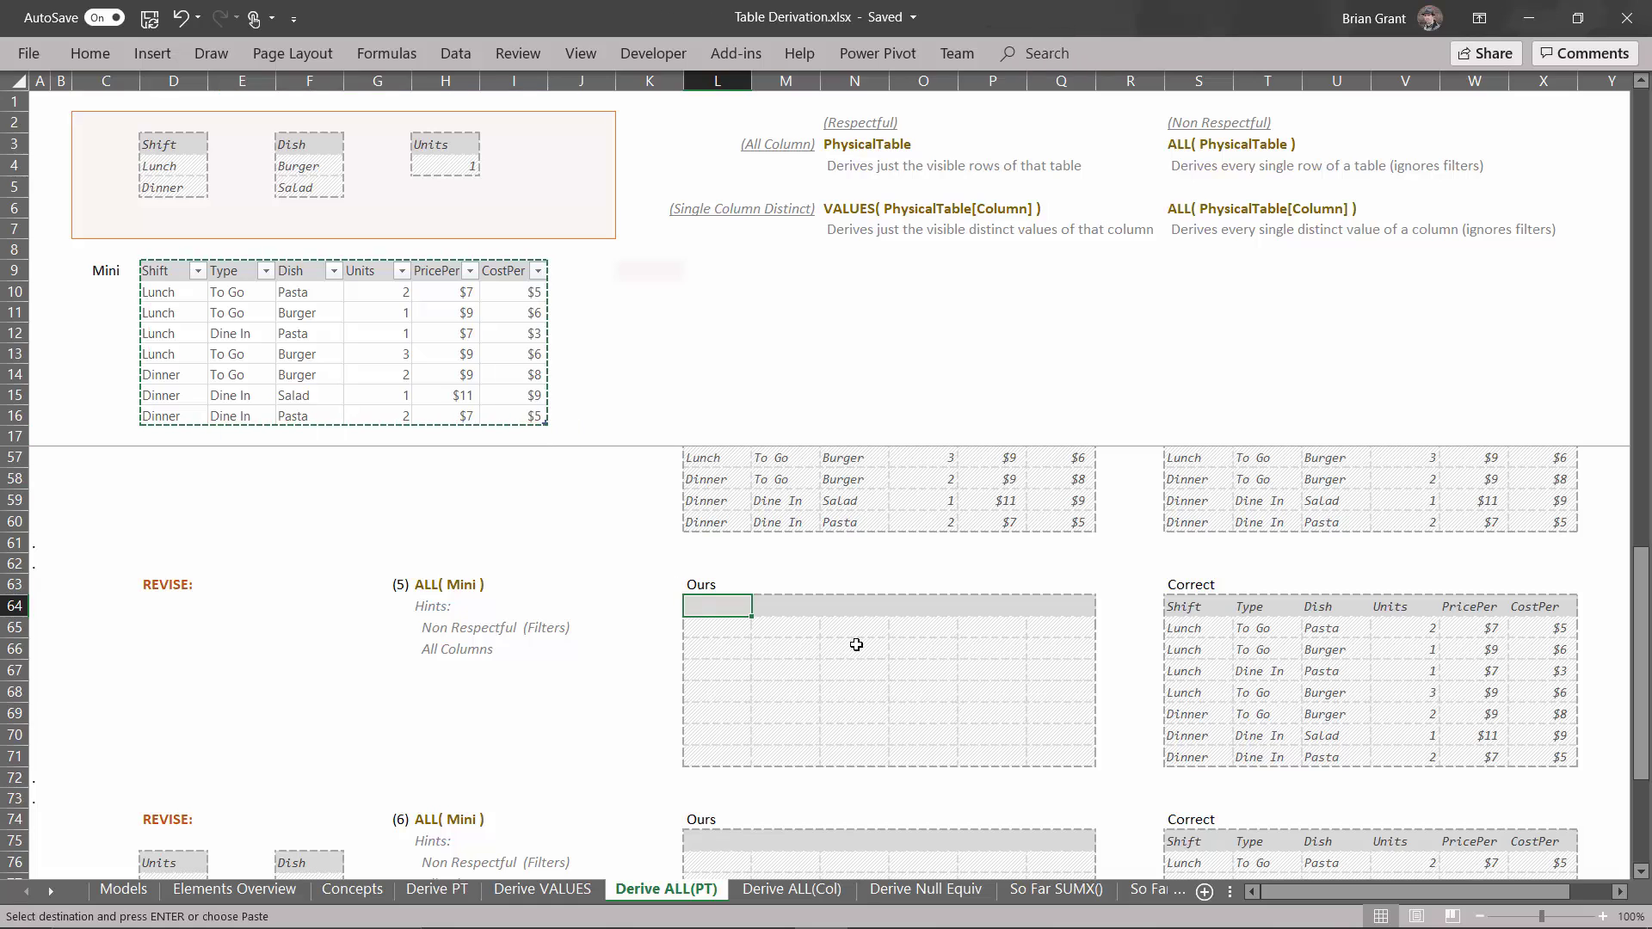
key(ctrl+alt+v)
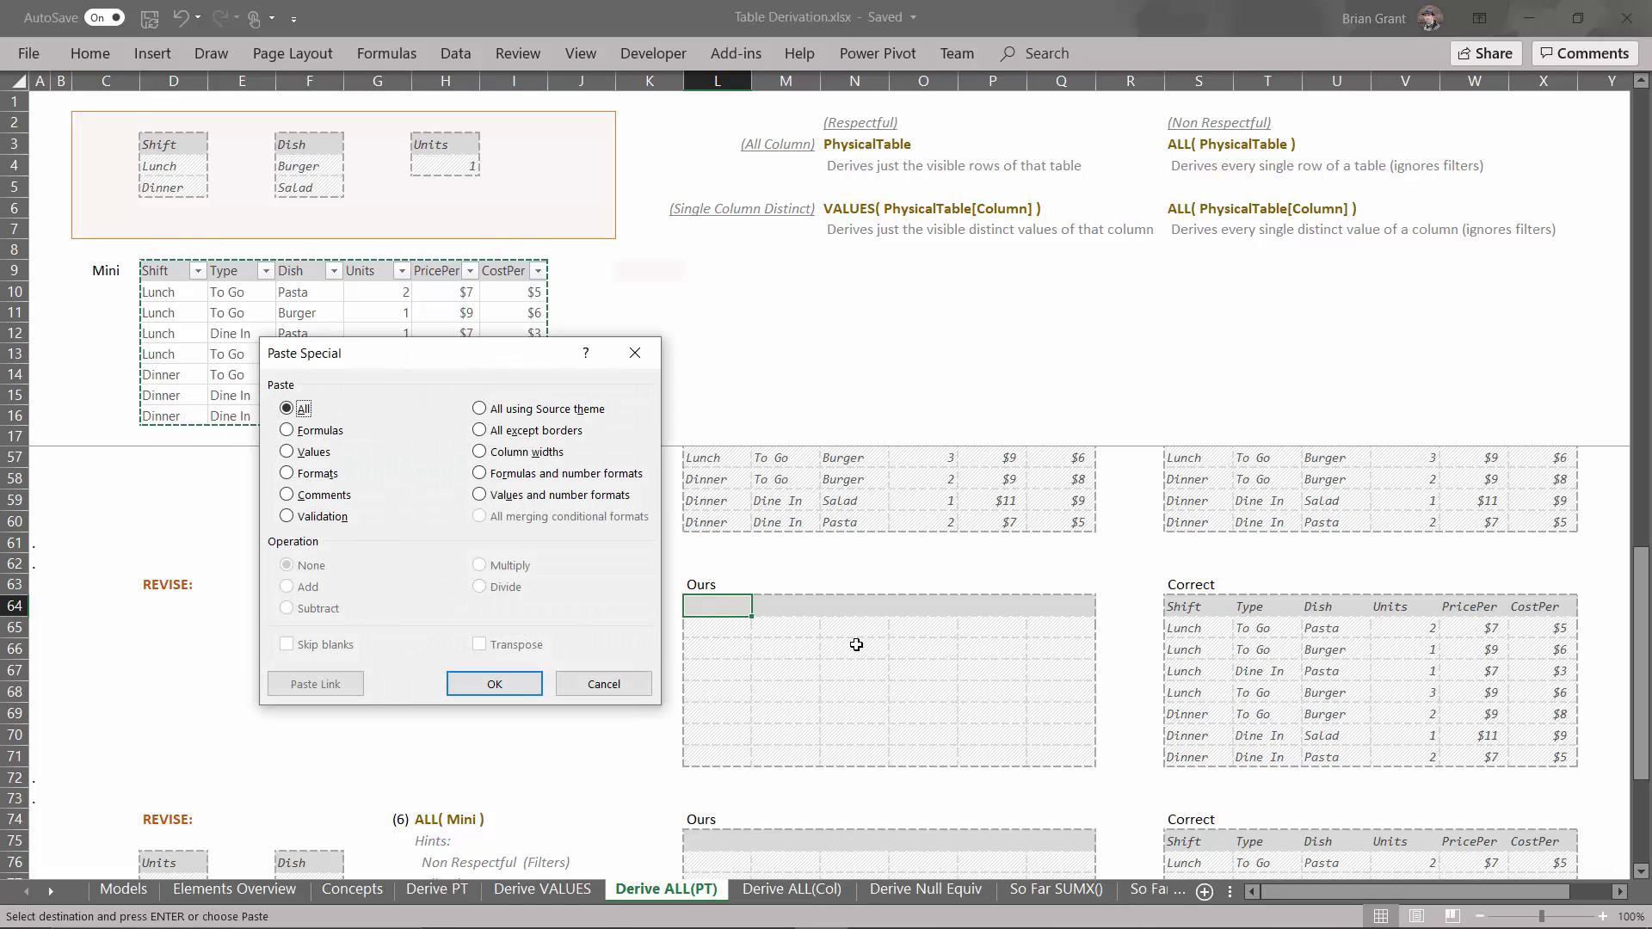
click(554, 498)
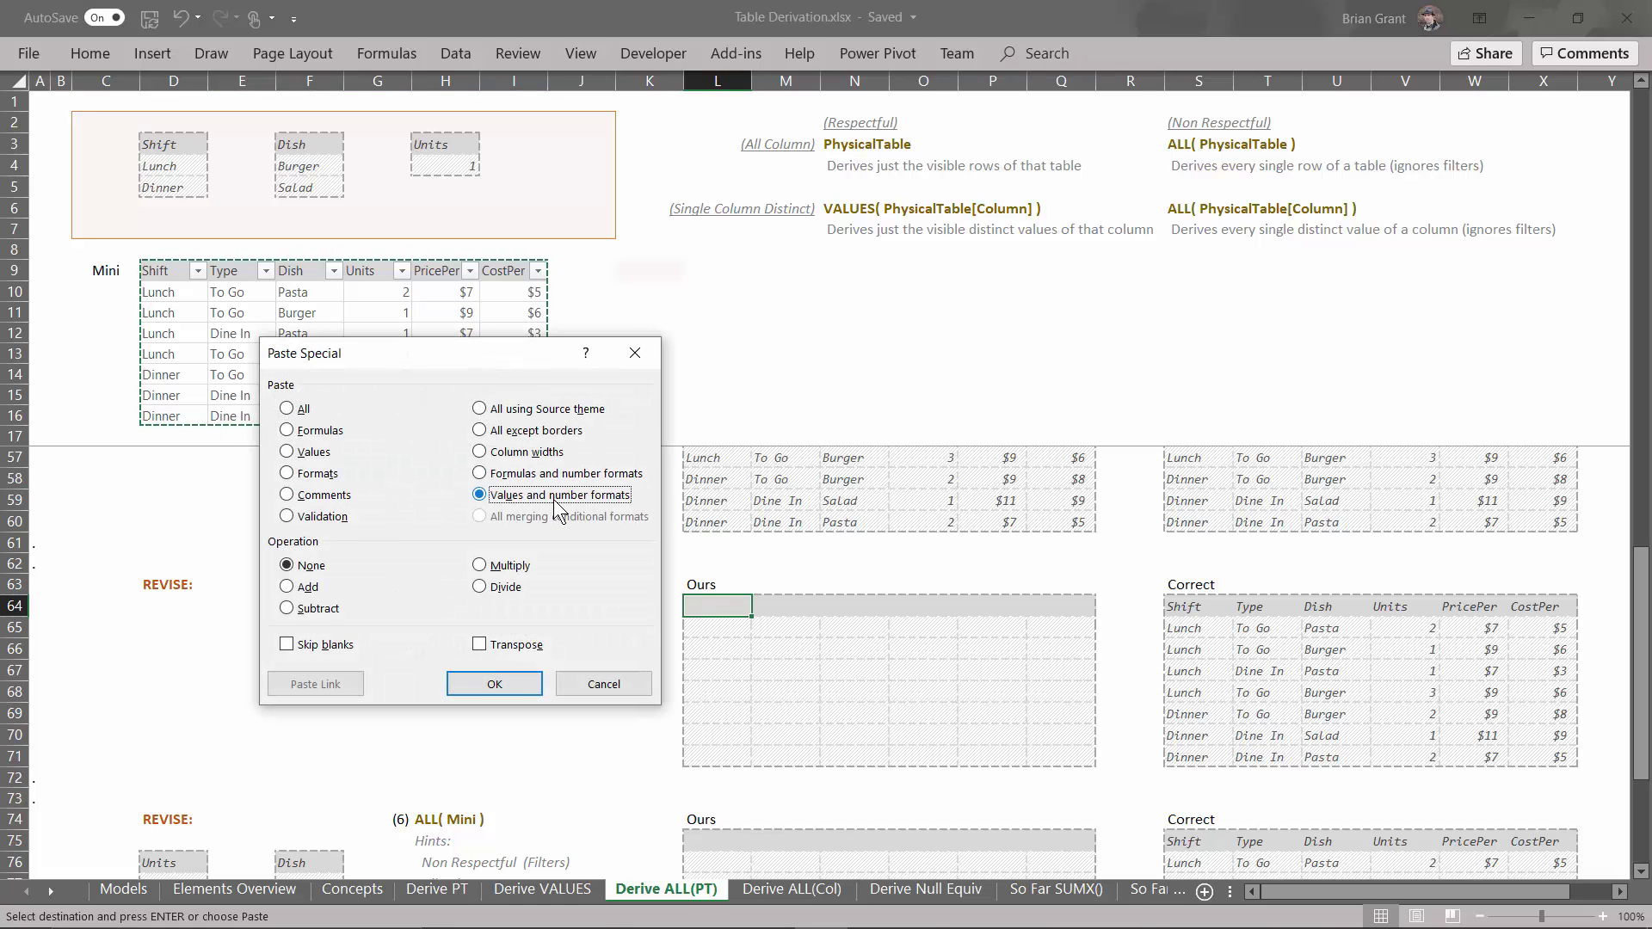
click(494, 685)
scroll(487, 681, down, 3)
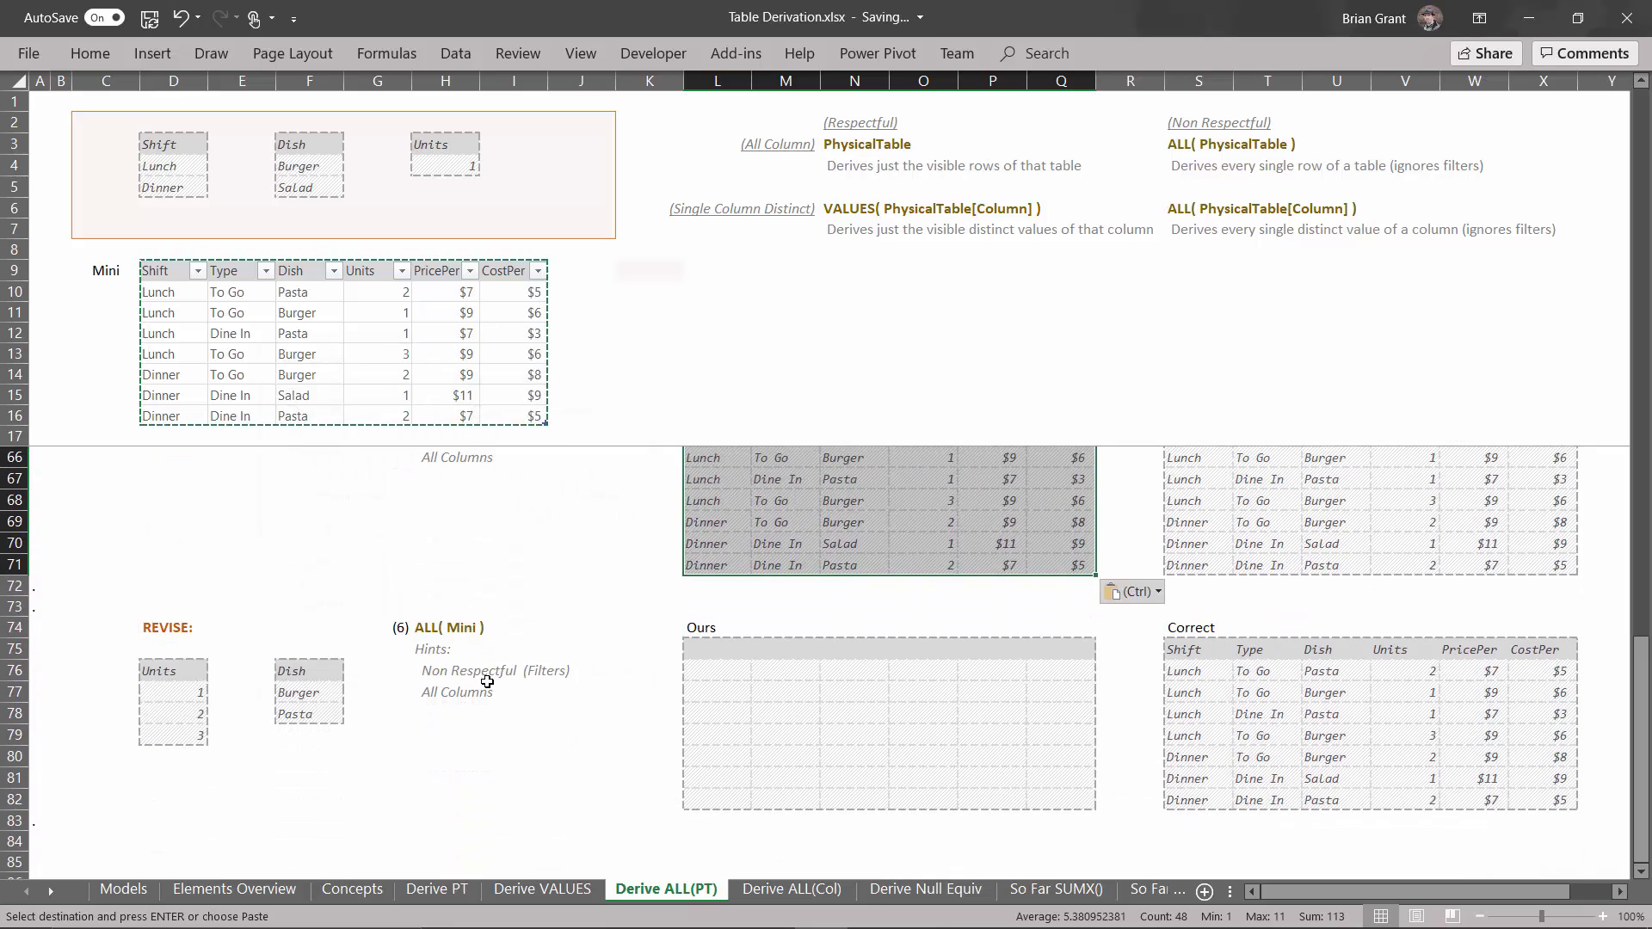
scroll(487, 681, down, 1)
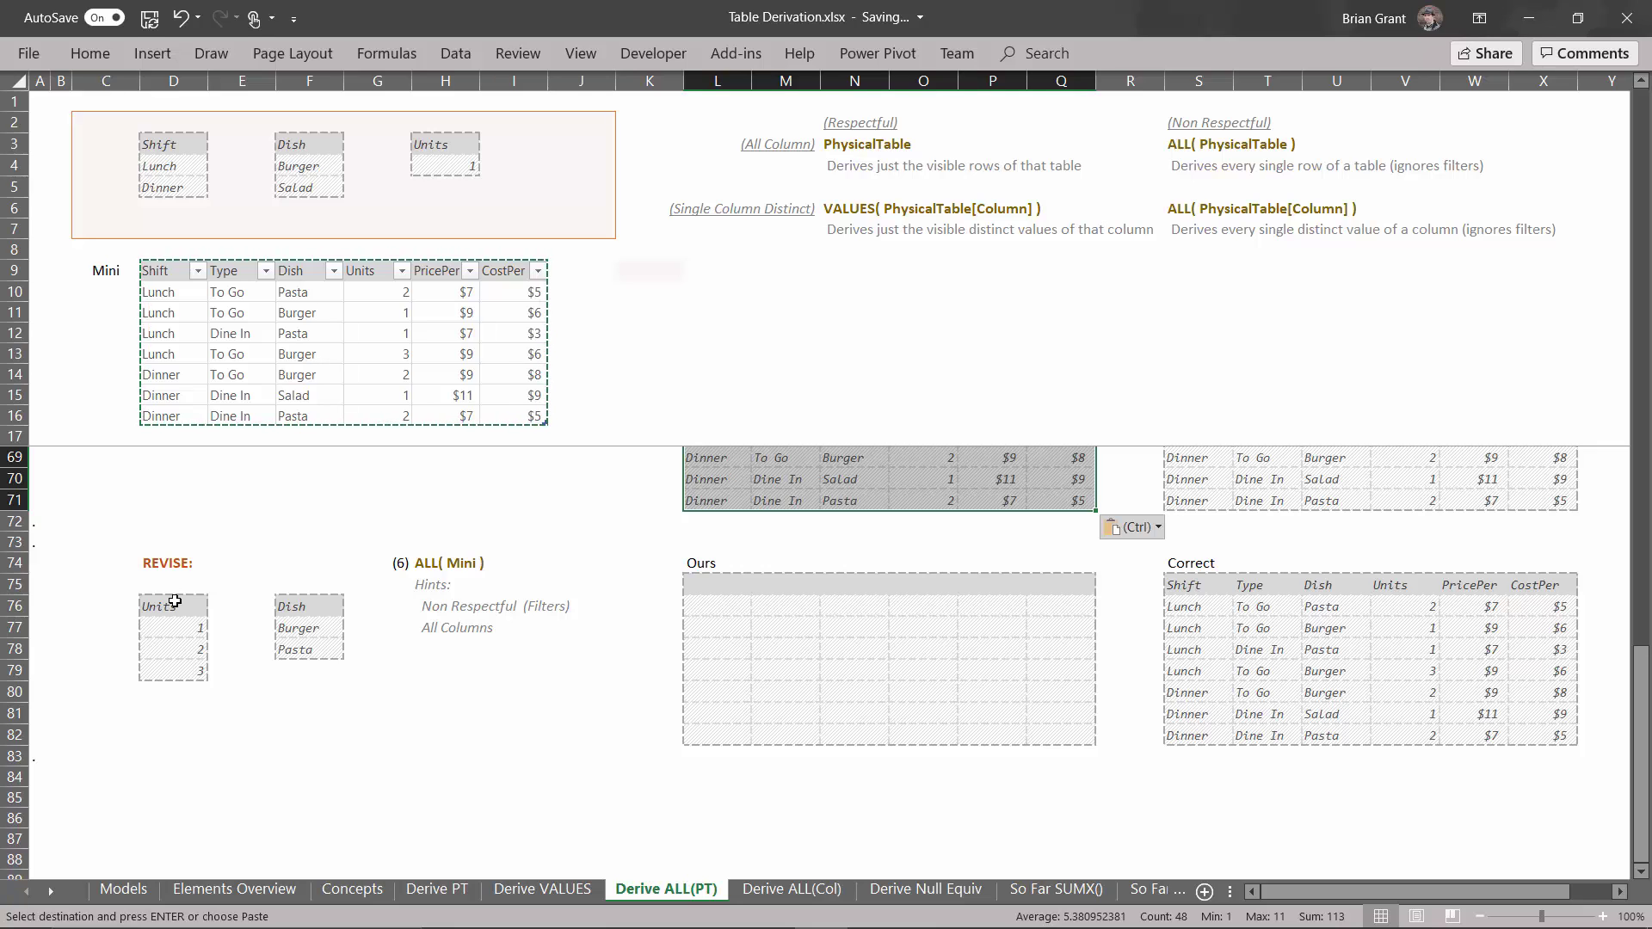
Move exercise (6)'s Units criteria box (1, 2, 3) into the top criteria area, replacing the old one
drag(175, 601, 175, 680)
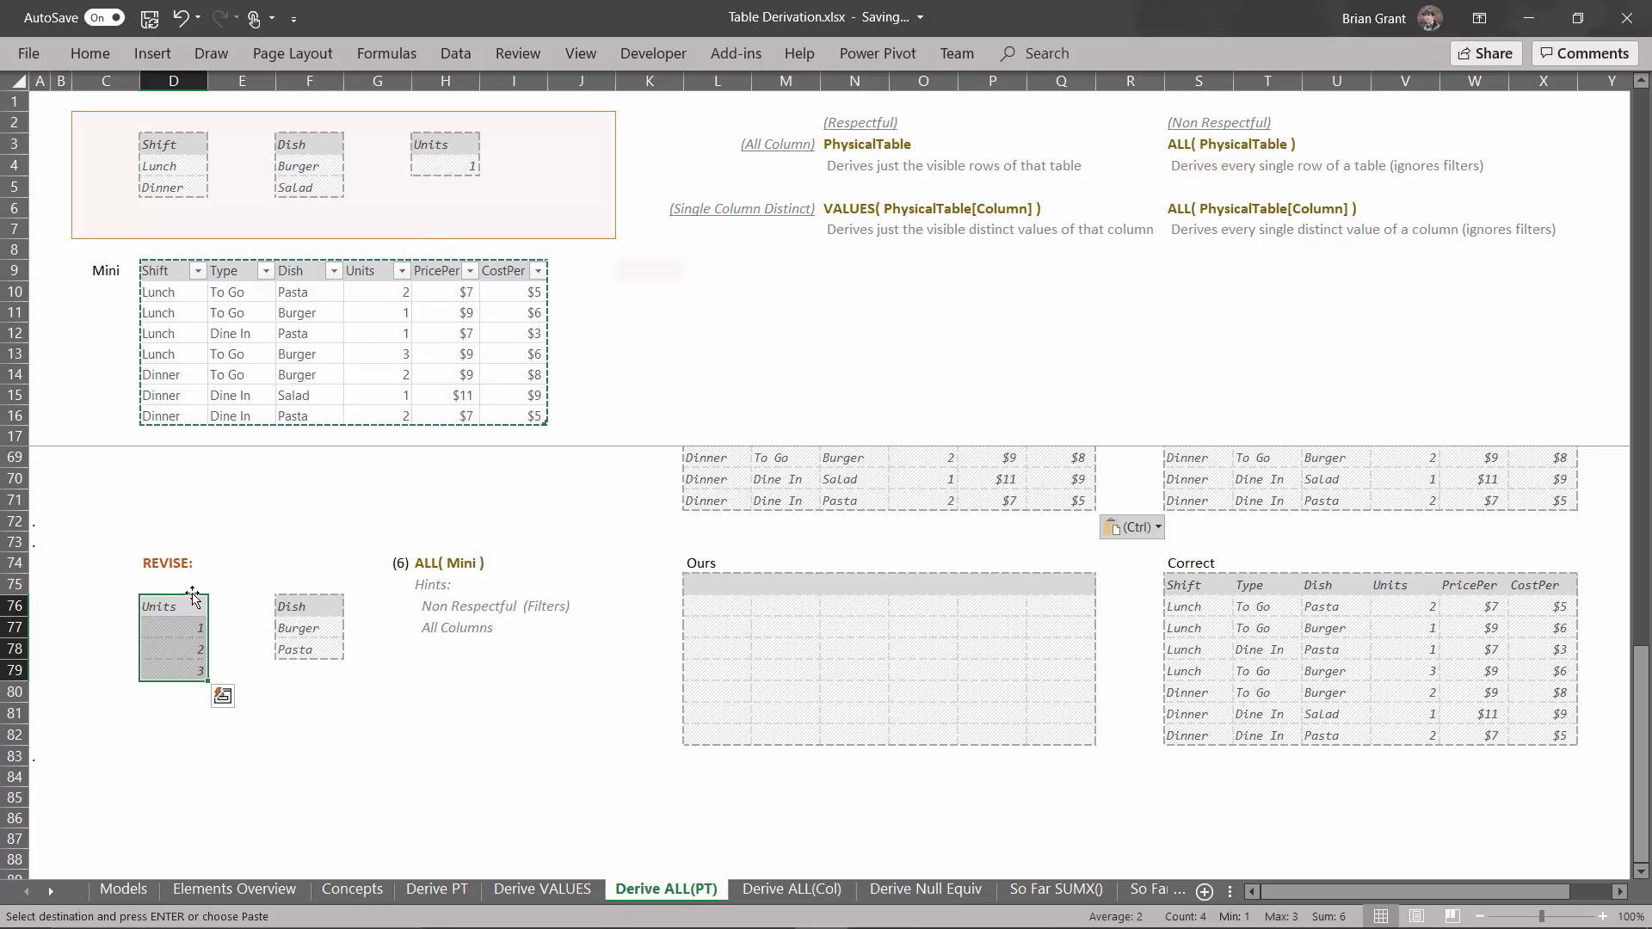
drag(193, 594, 442, 147)
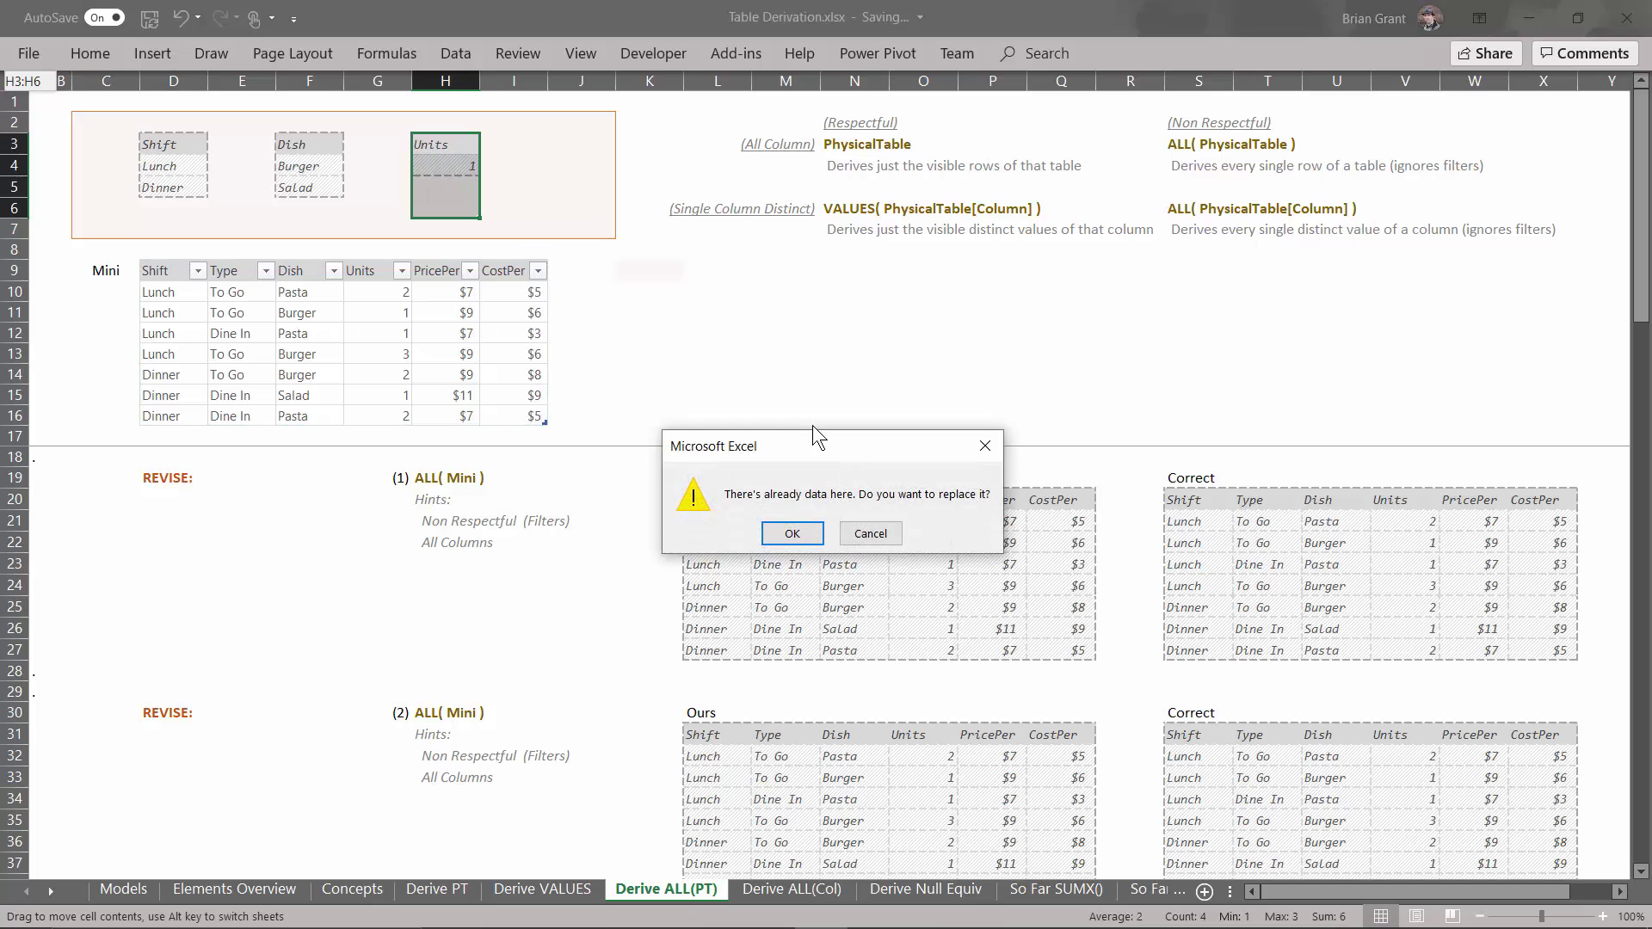
click(802, 525)
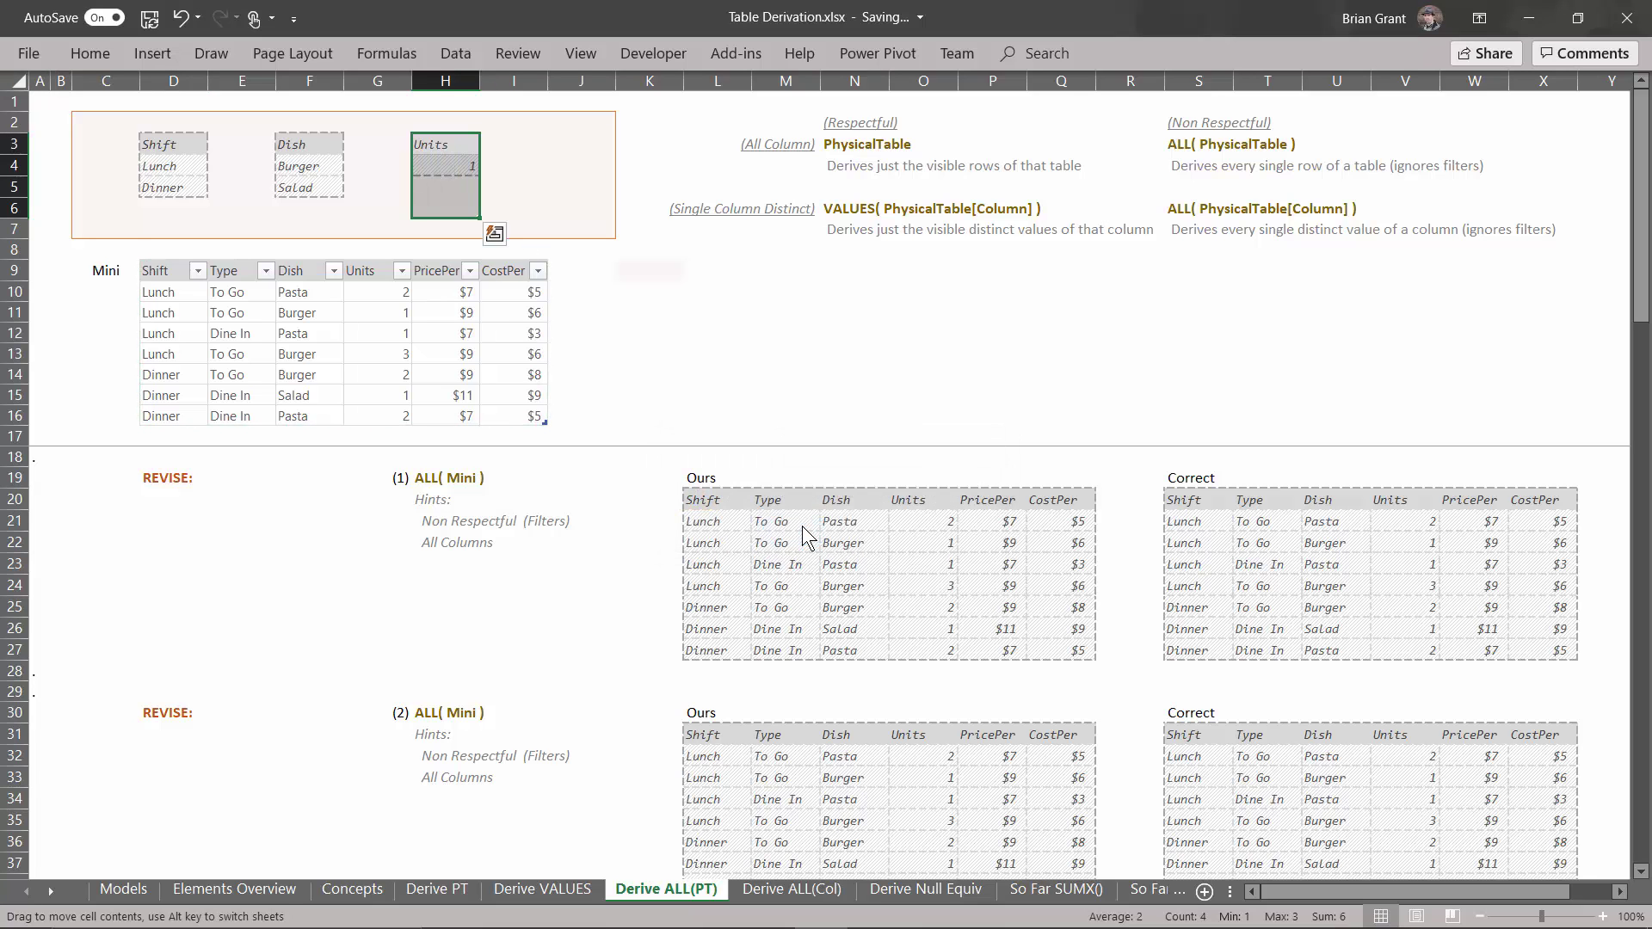
Move exercise (6)'s Dish criteria box (Burger, Pasta) to the top, replacing the existing Dish criteria
scroll(405, 550, down, 9)
scroll(405, 550, down, 7)
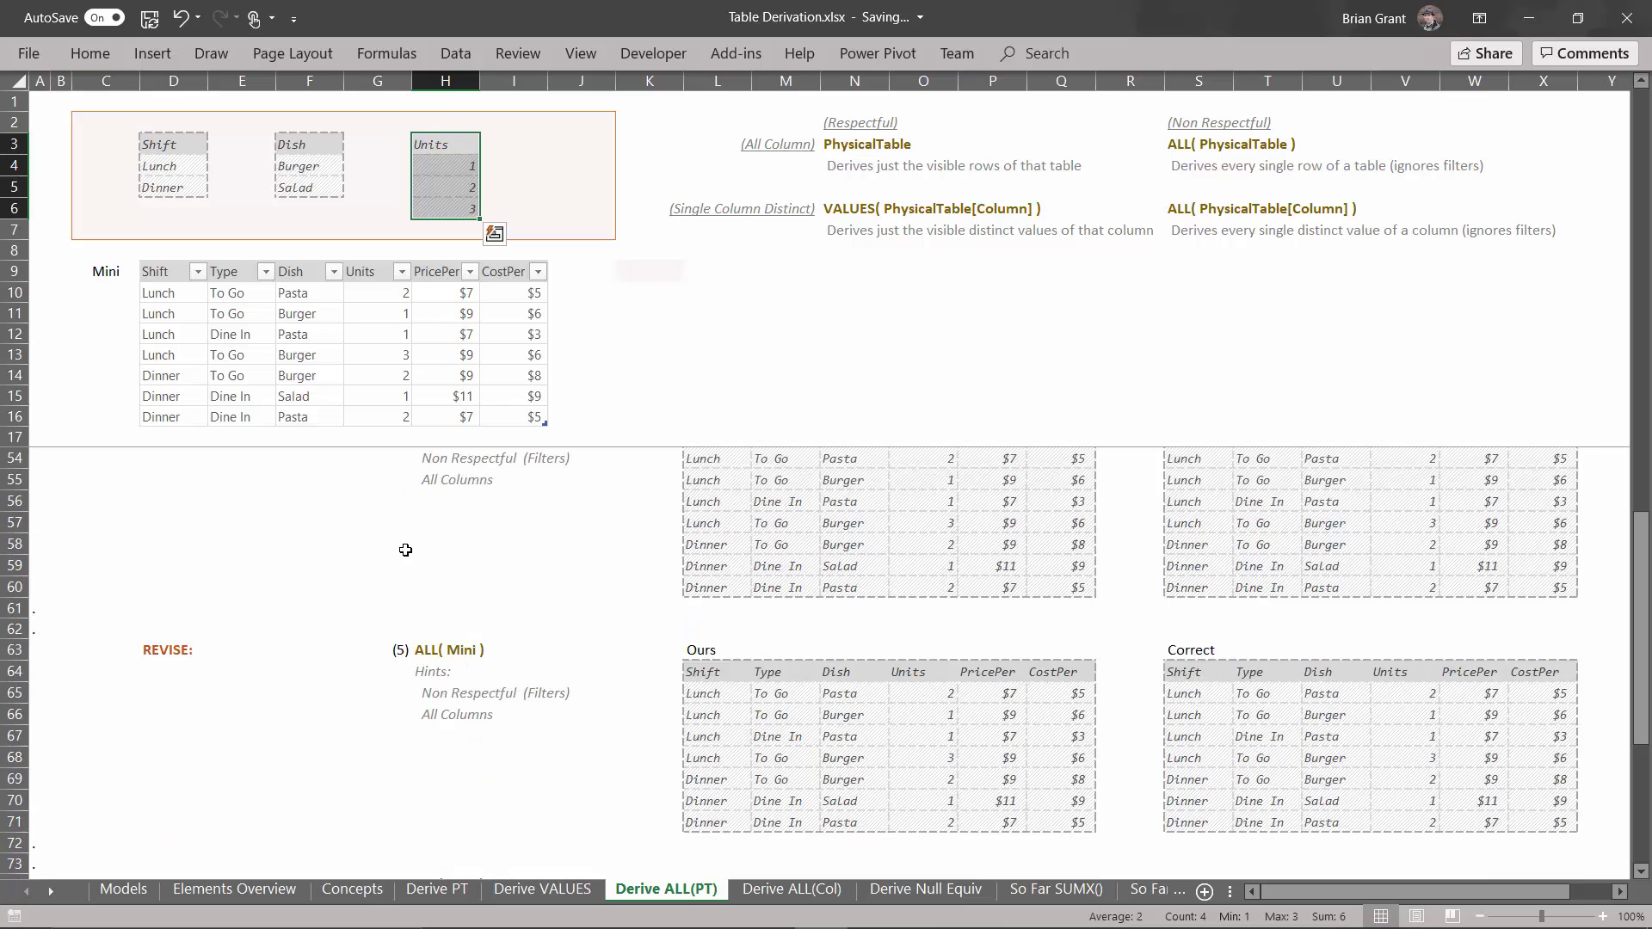
drag(319, 675, 303, 142)
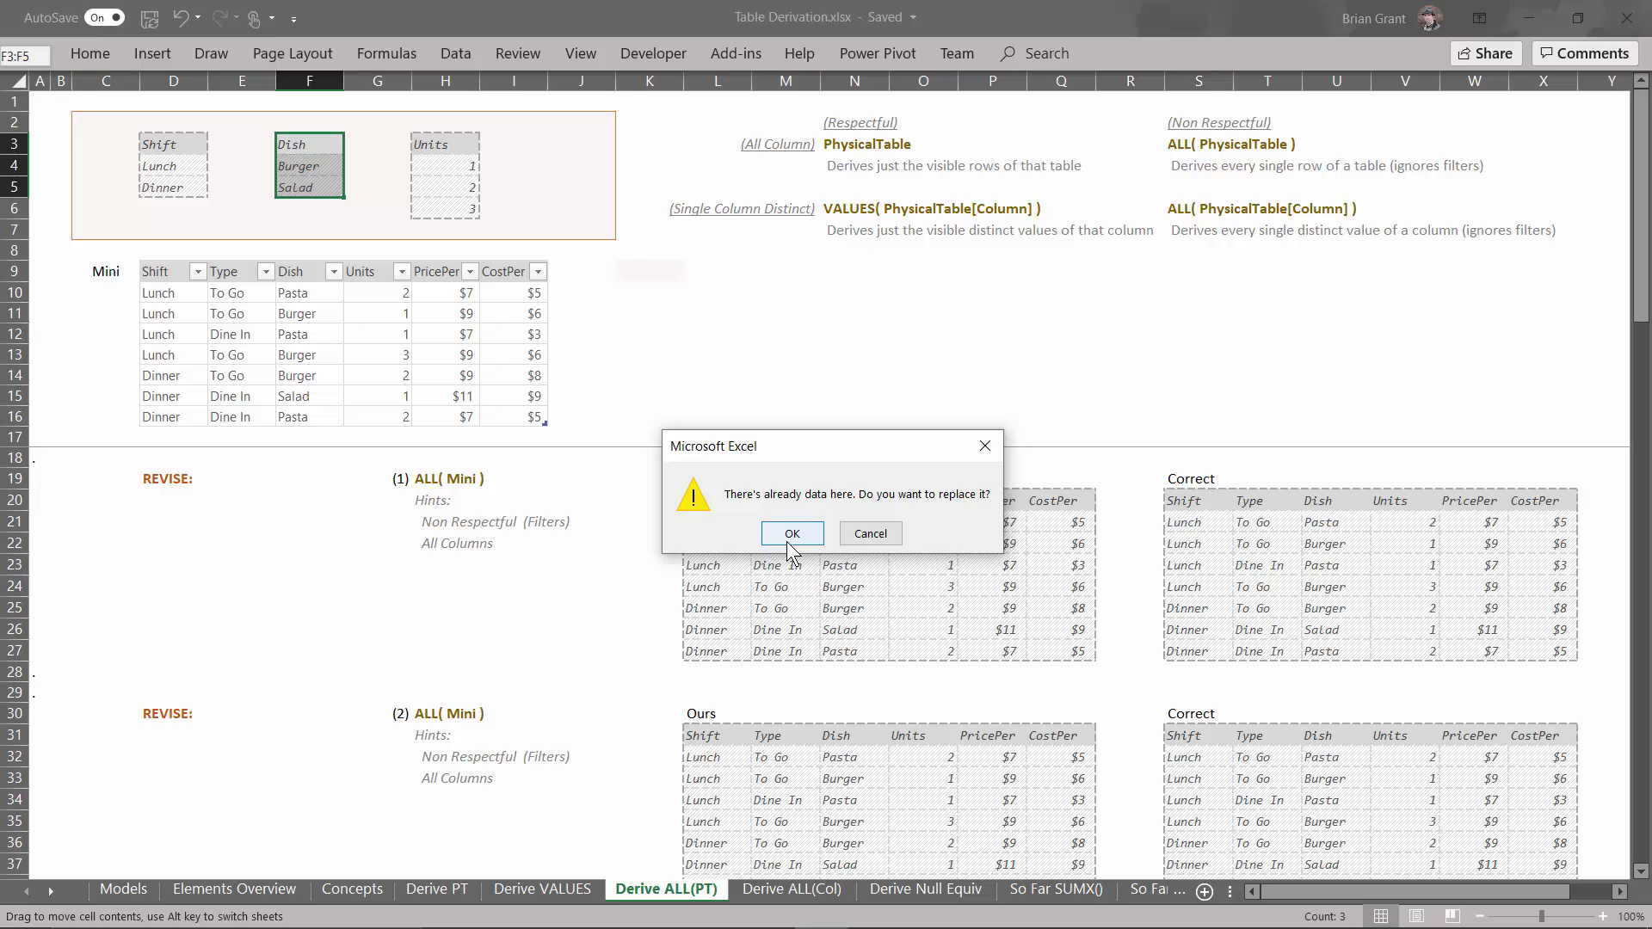
click(792, 534)
scroll(458, 593, down, 7)
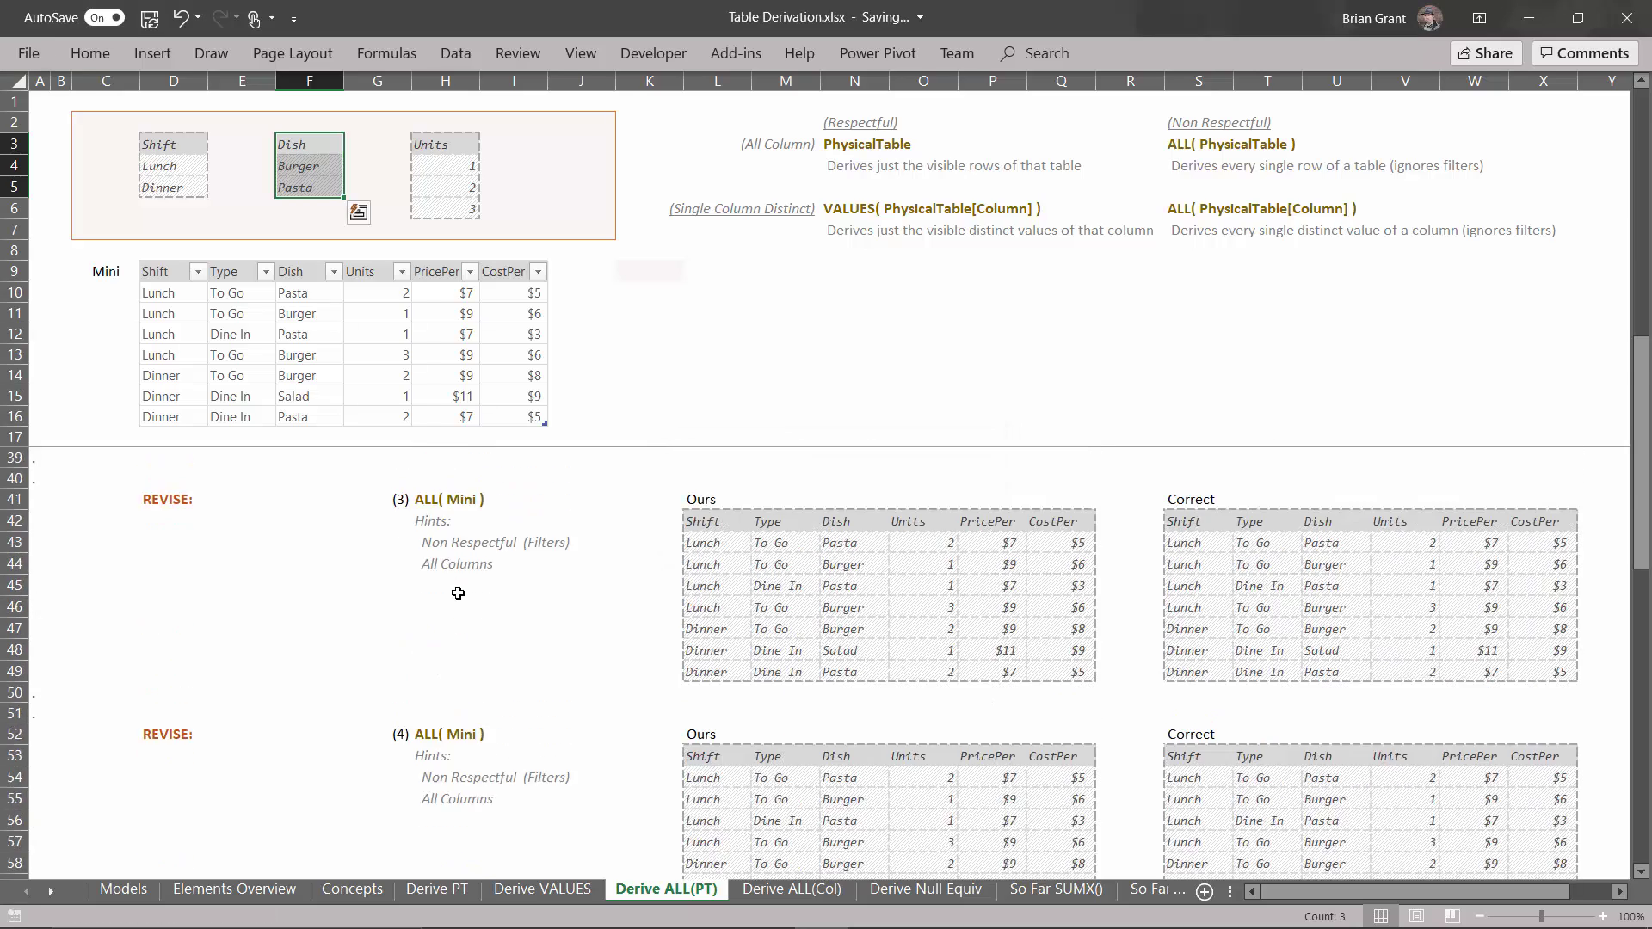
scroll(458, 592, down, 10)
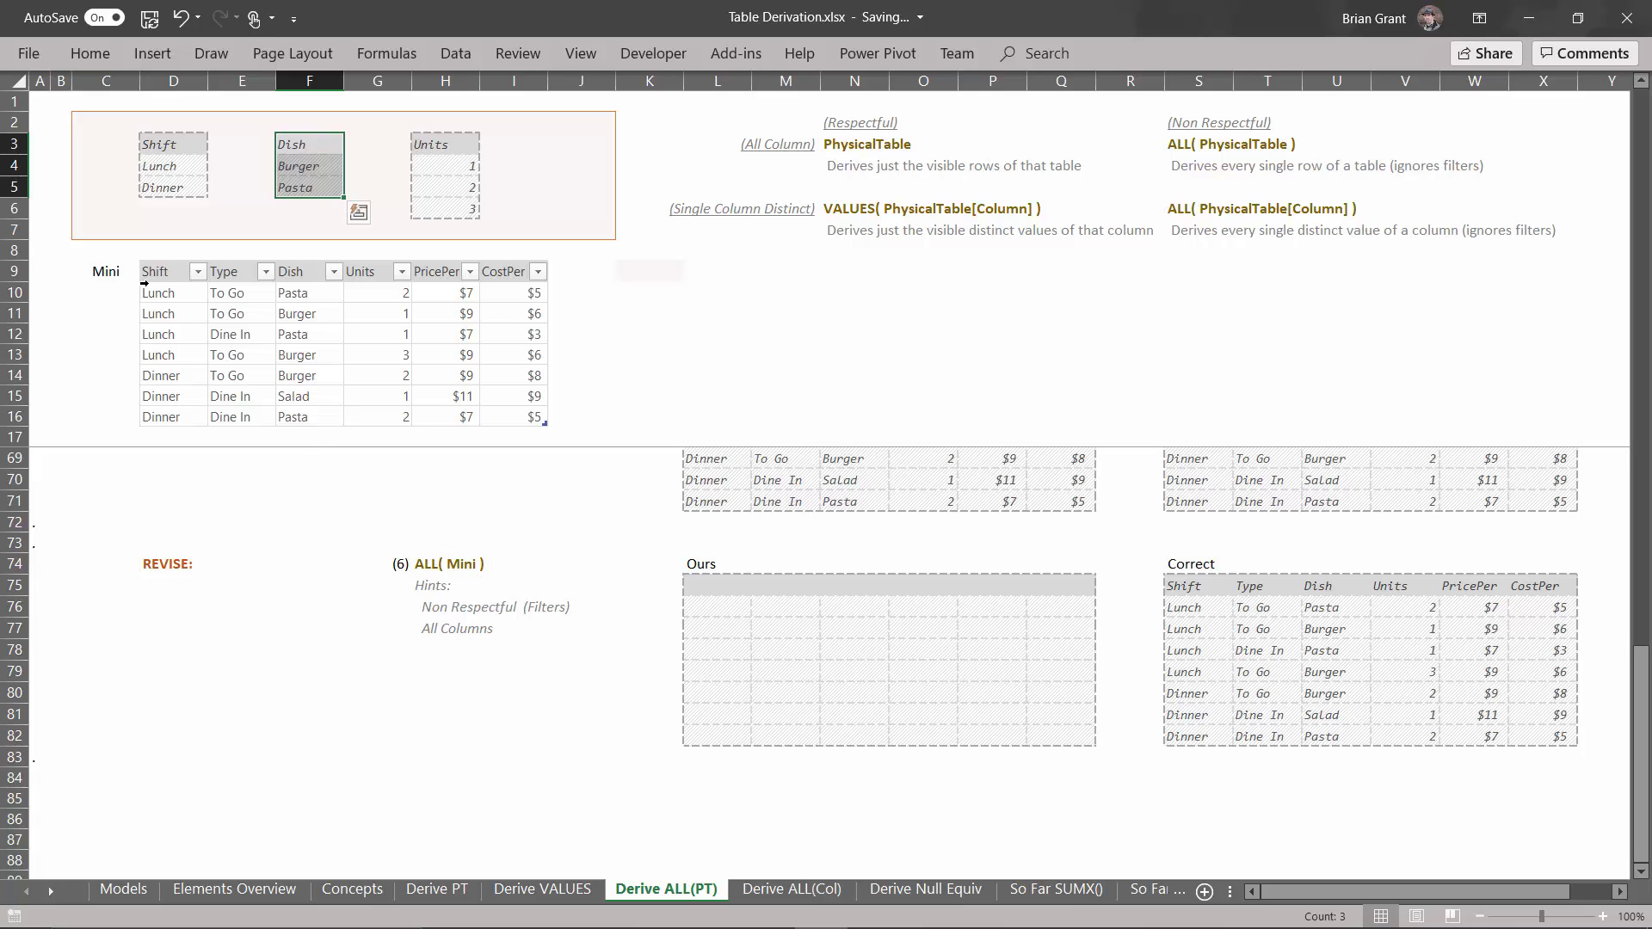
Copy the Mini table and paste it at L75 as values and number formats
drag(175, 275, 516, 416)
key(ctrl+c)
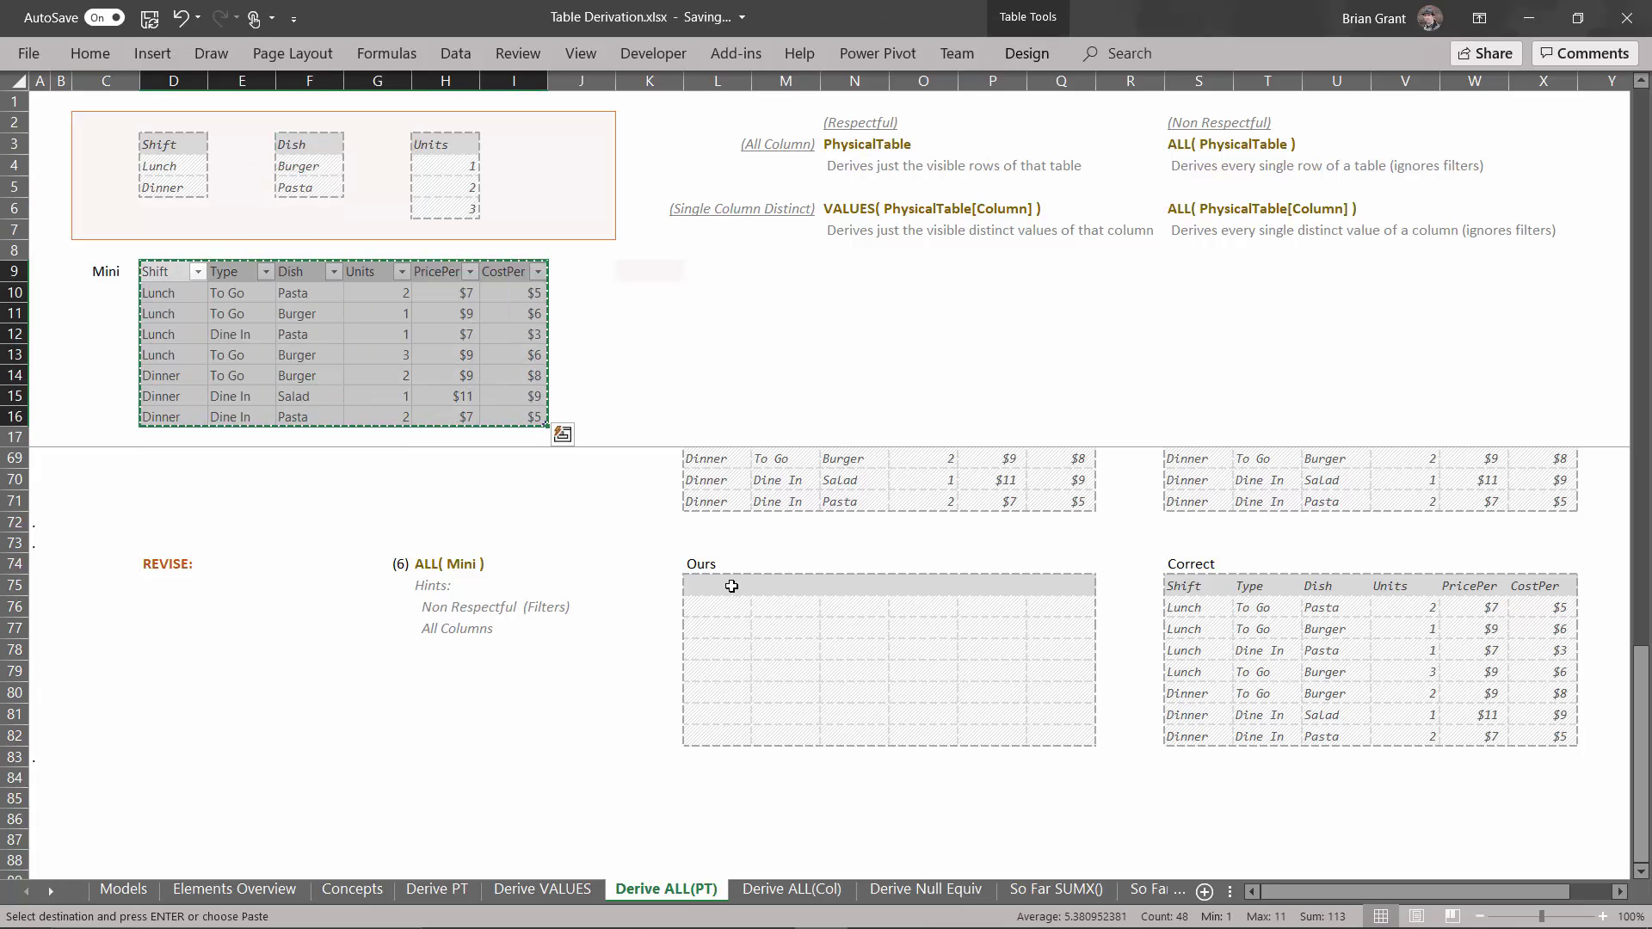
click(729, 586)
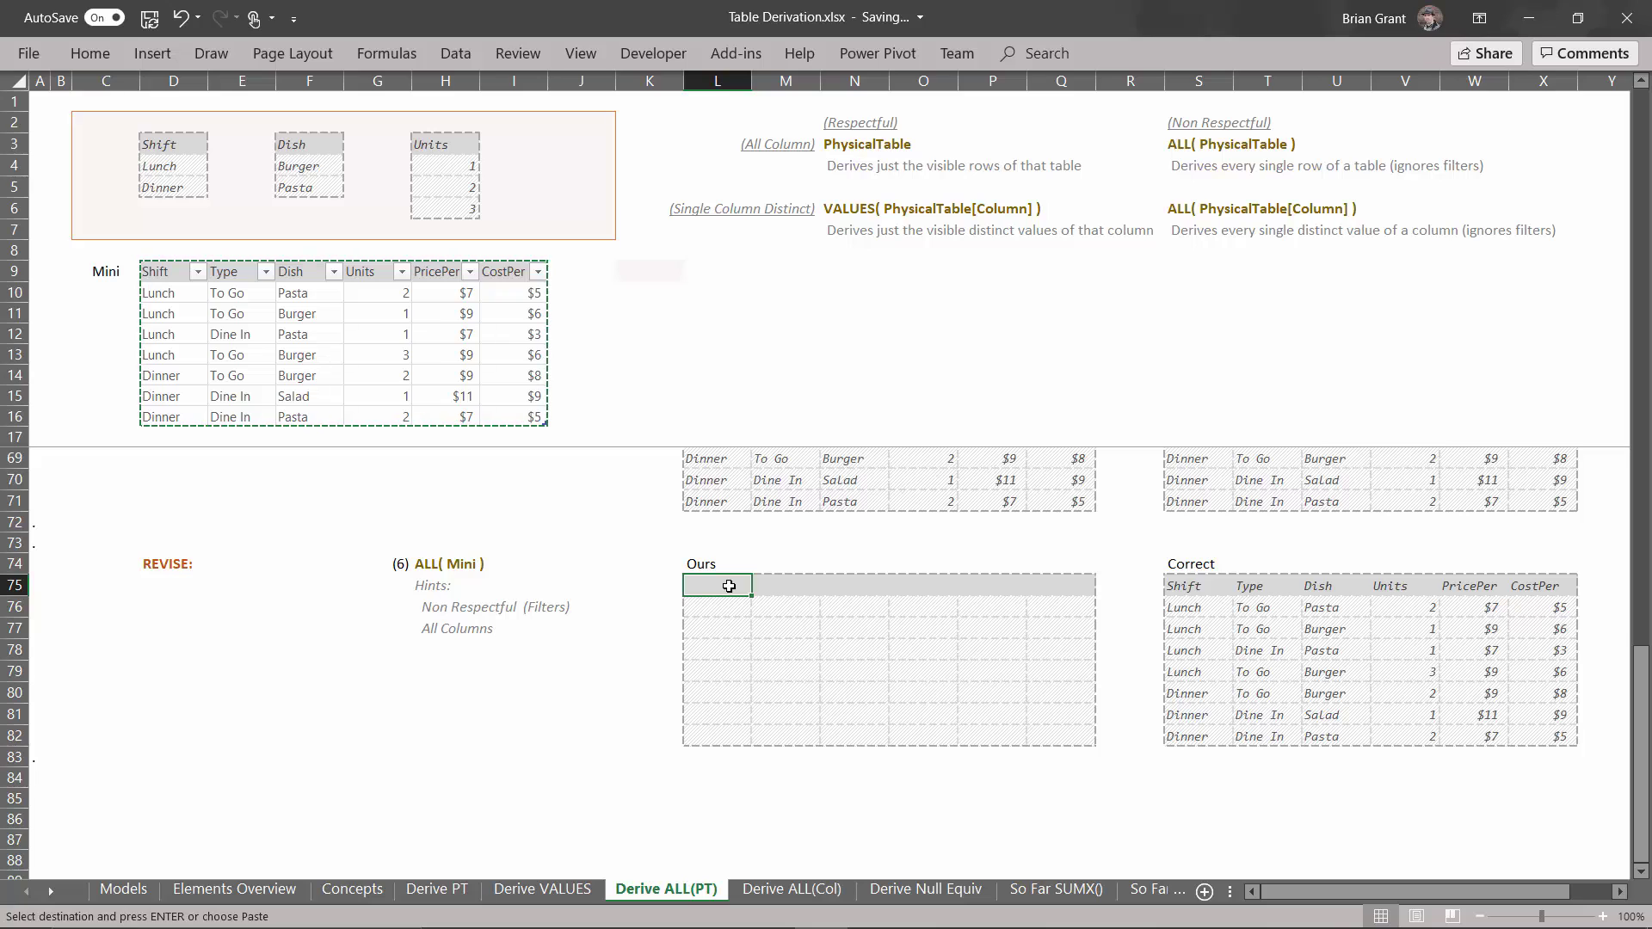
key(ctrl+alt+v)
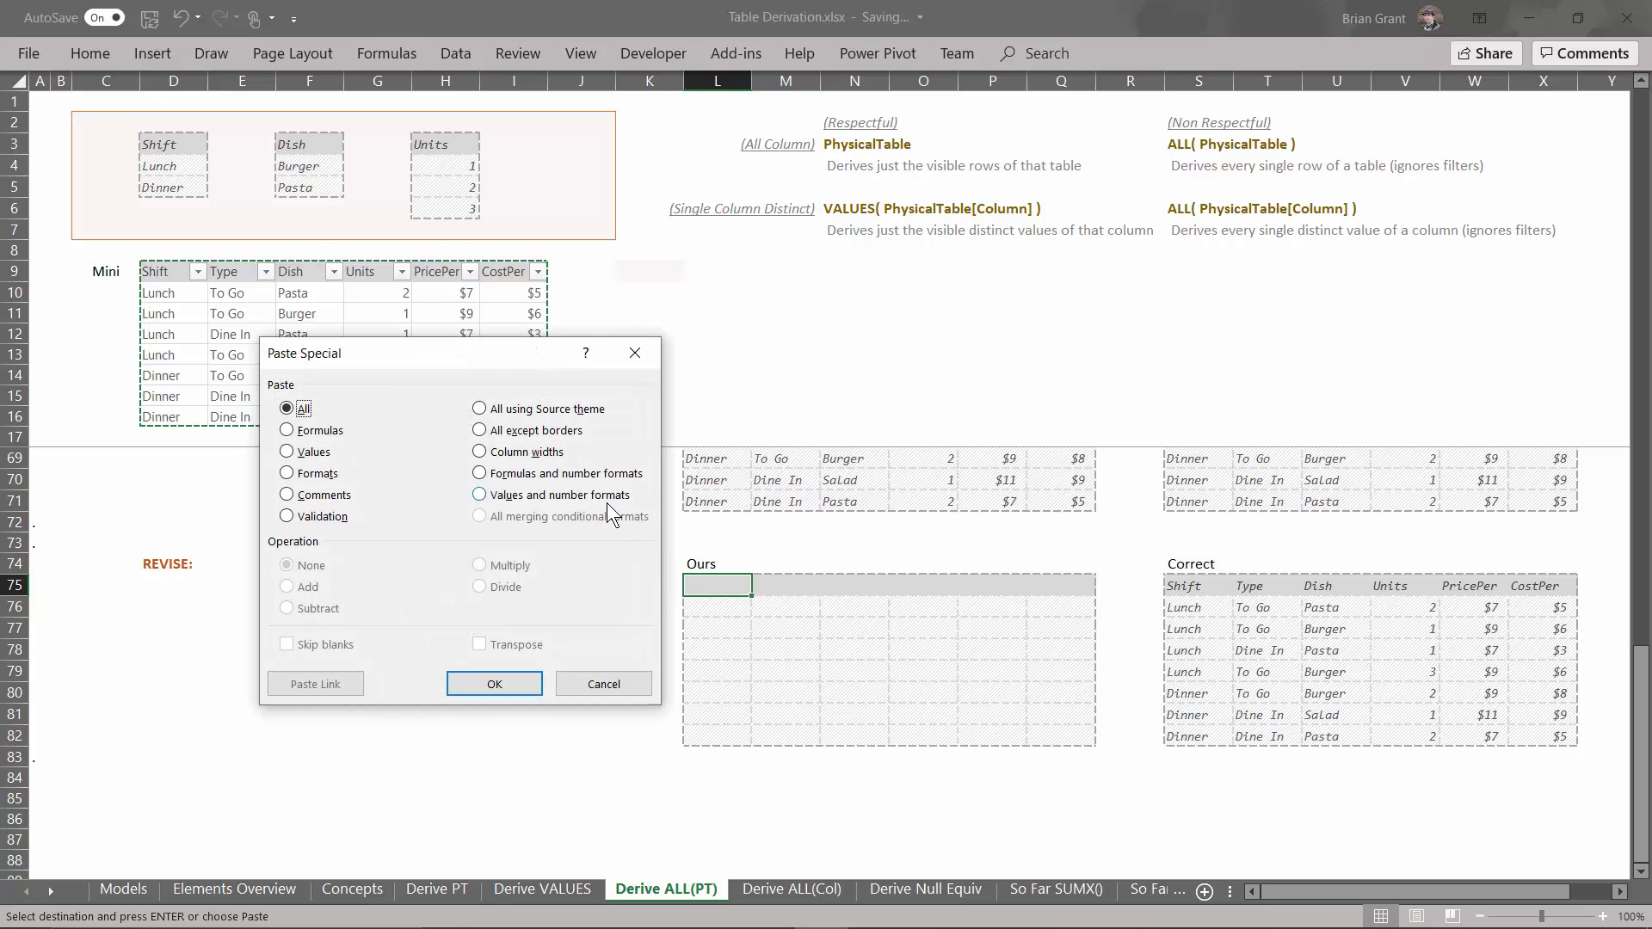
click(606, 497)
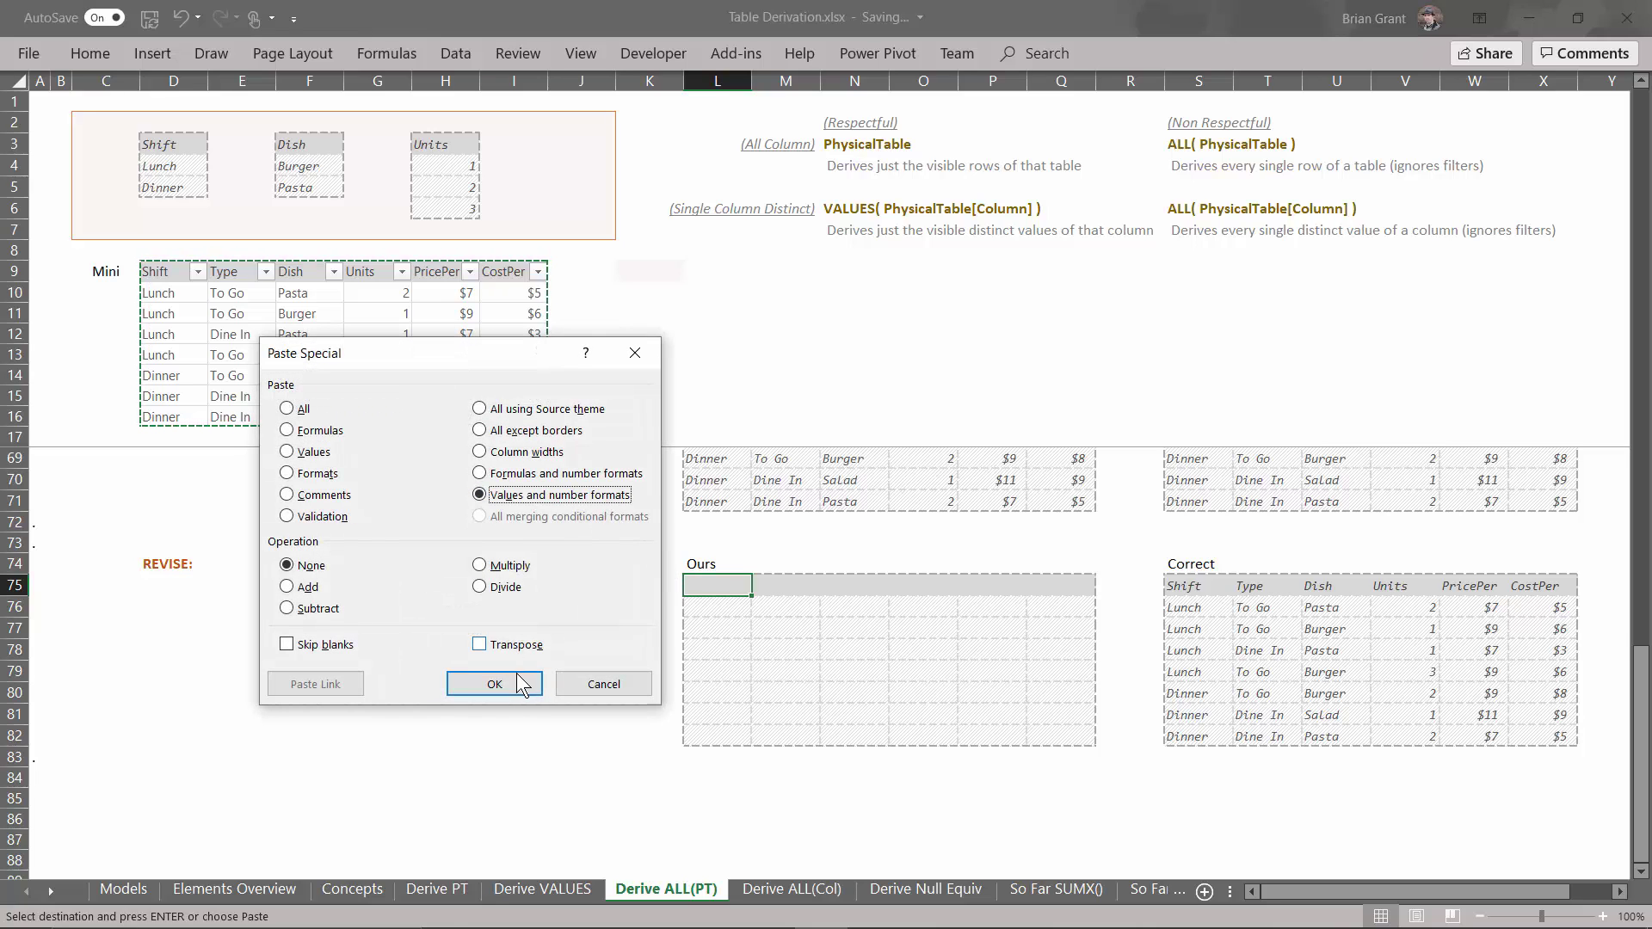
click(494, 684)
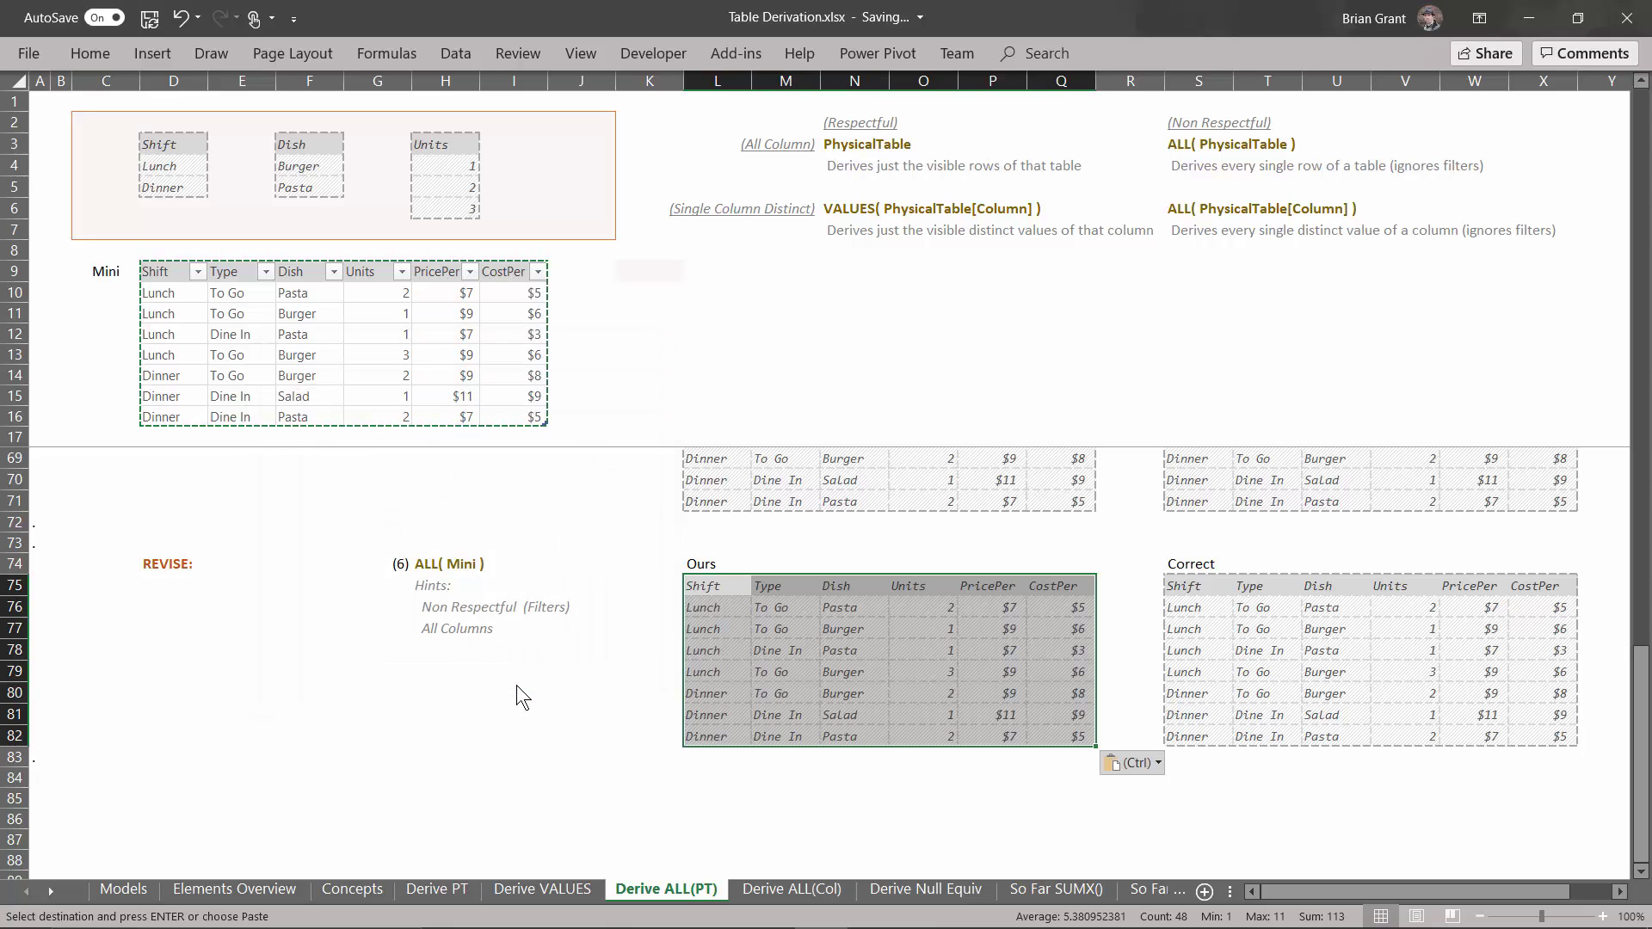
click(591, 695)
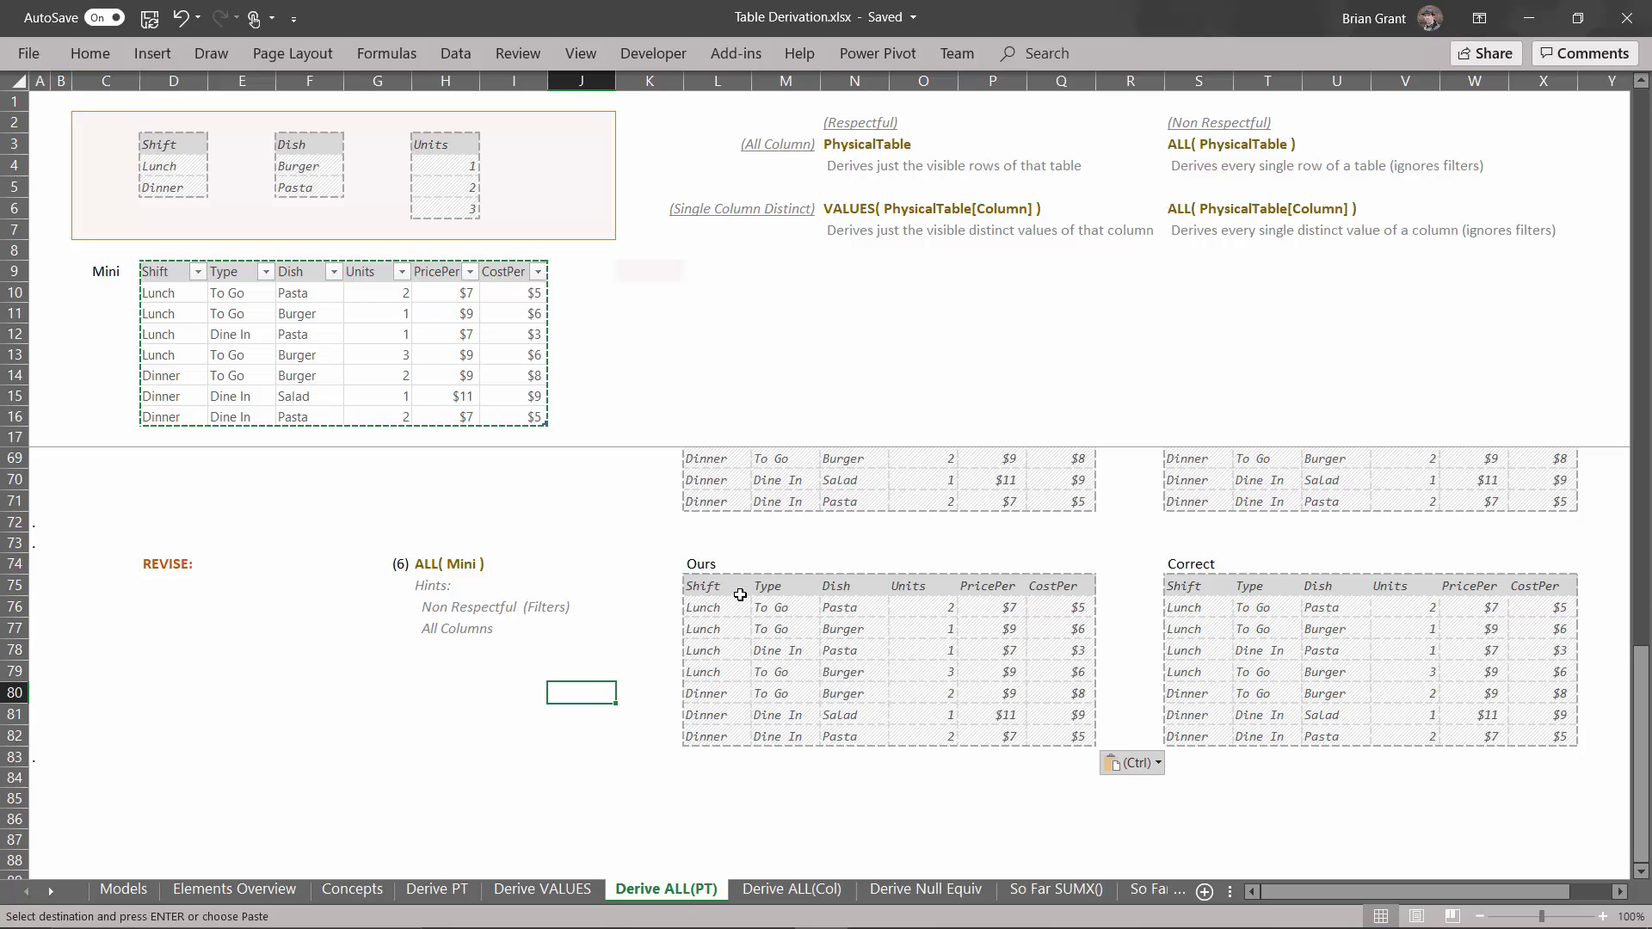
scroll(740, 595, up, 1)
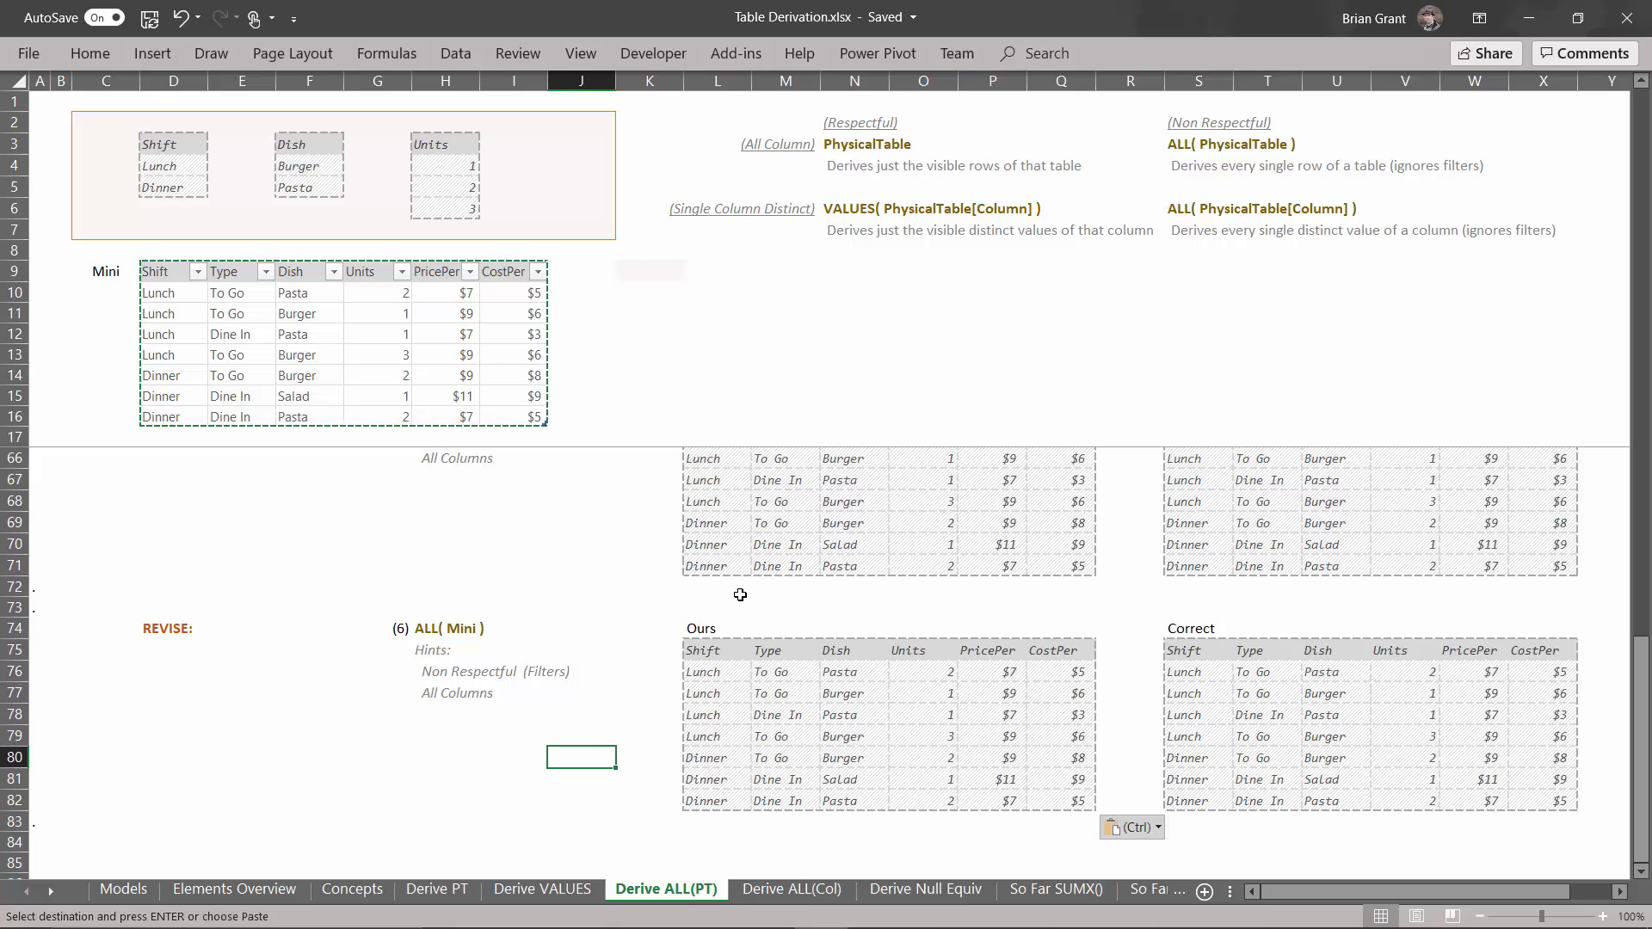